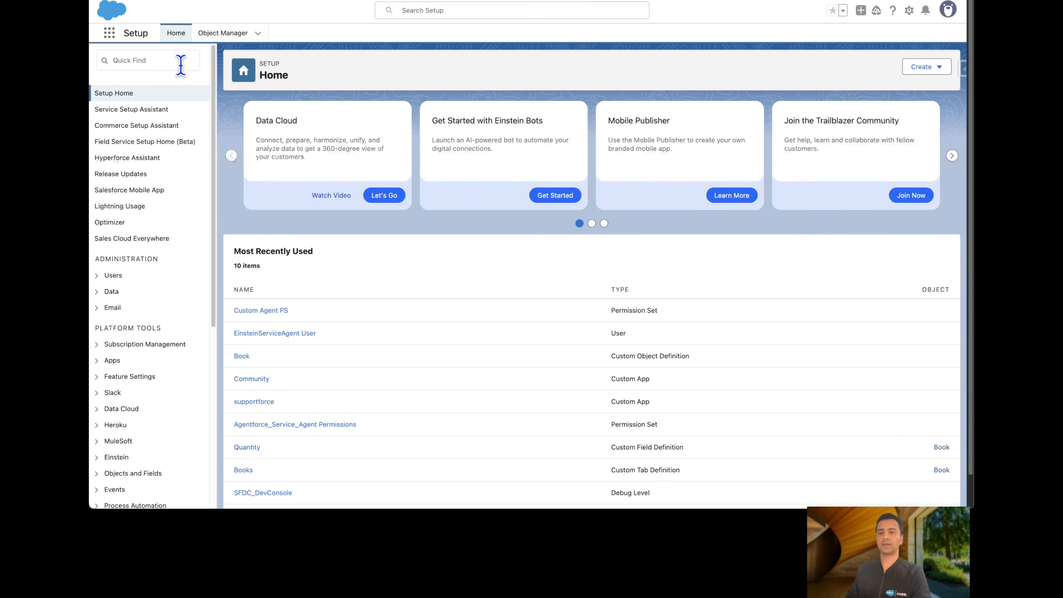
Find Agentforce Agents in Setup and open the Agentforce Service Agent in Agentforce Builder
text(agent)
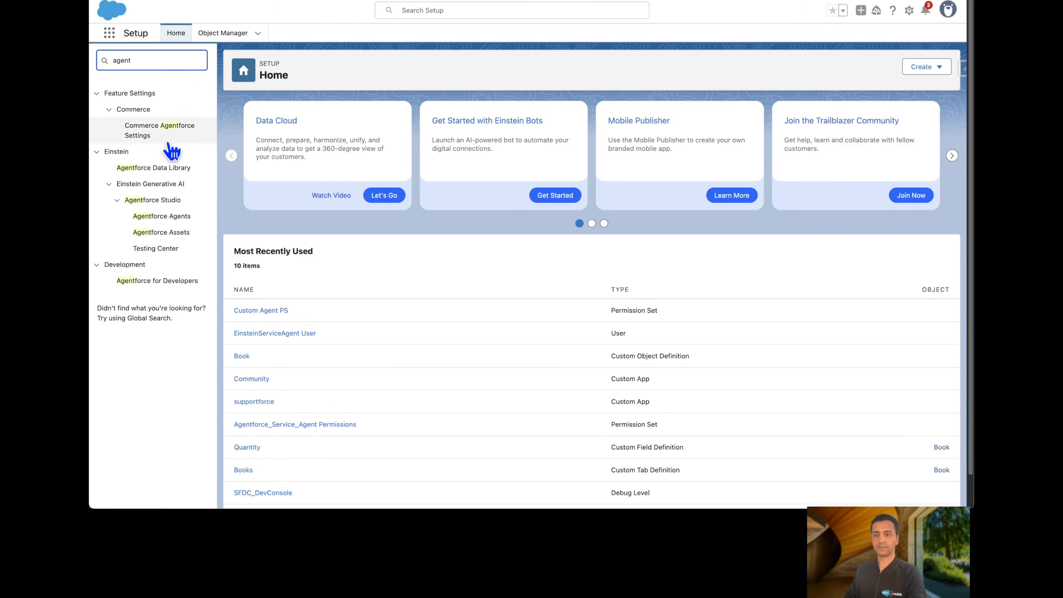
click(163, 232)
click(162, 219)
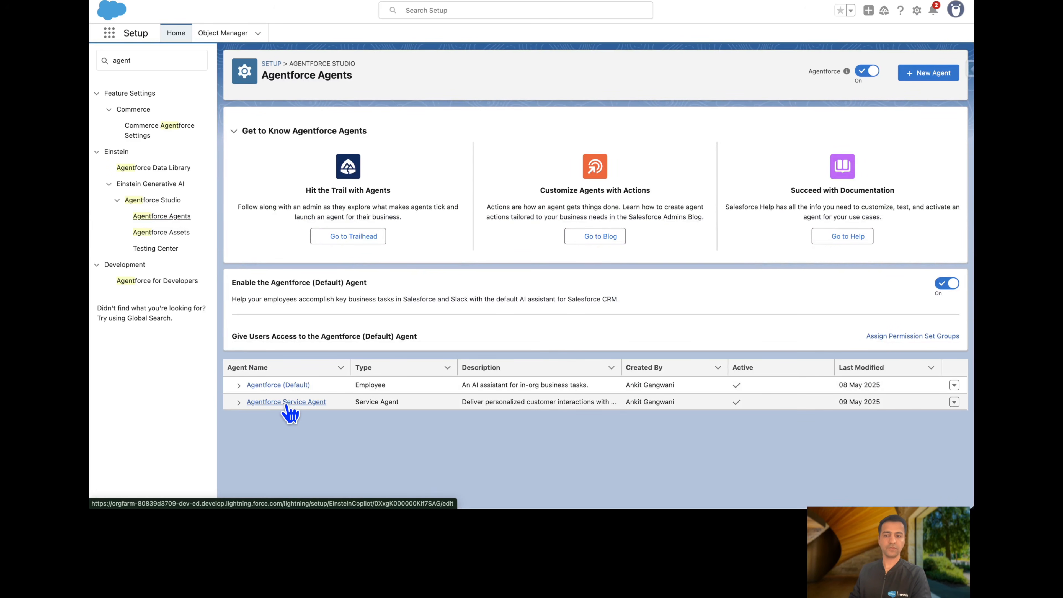
click(289, 402)
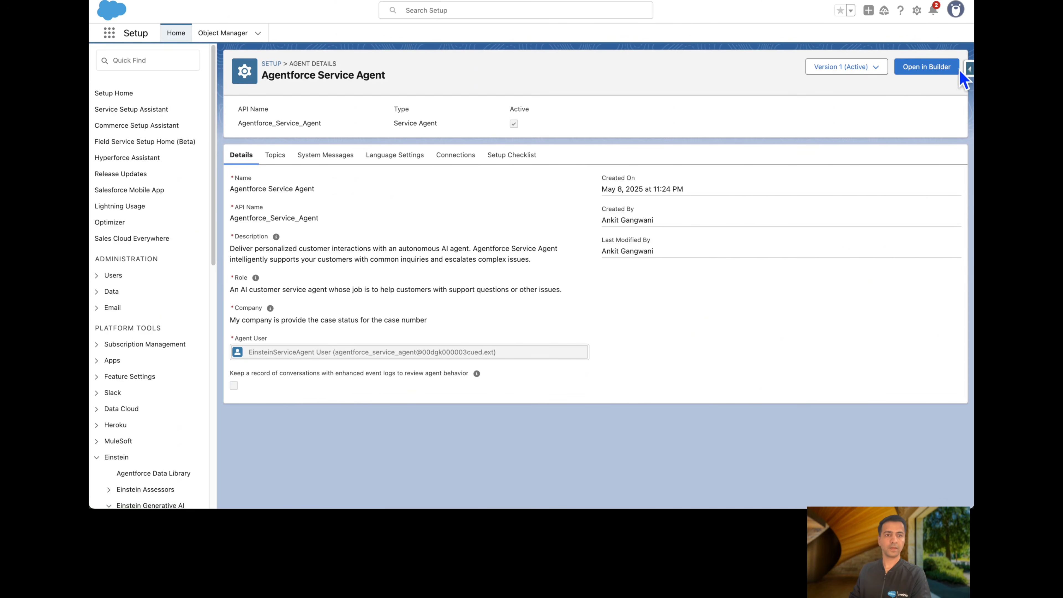
click(940, 68)
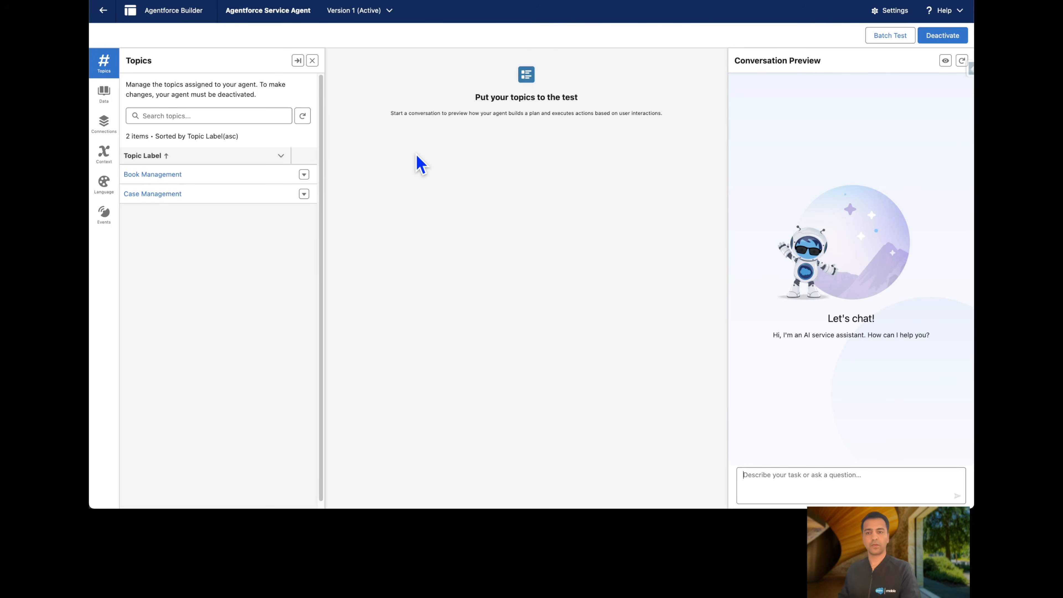
Review the topic configuration and instructions of the Book Management topic and the Case Management topic
click(146, 179)
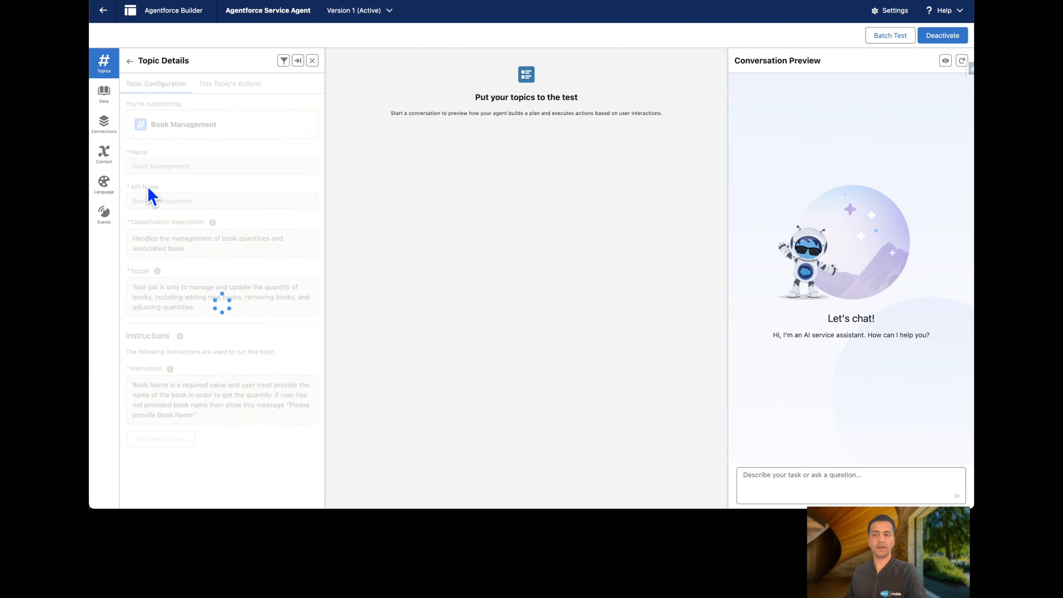
mouse_move(157, 275)
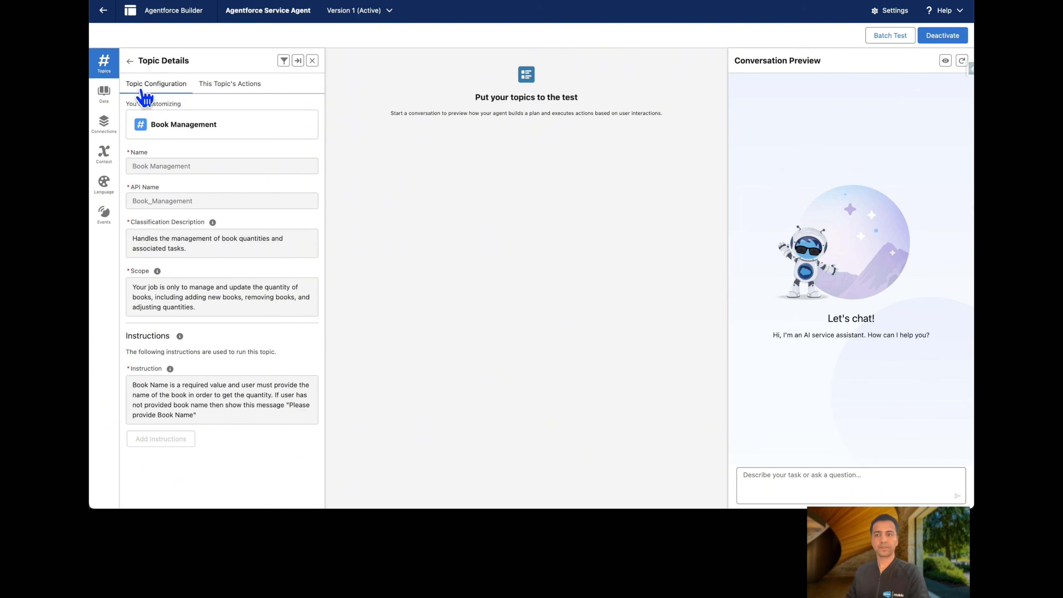
click(129, 61)
click(153, 194)
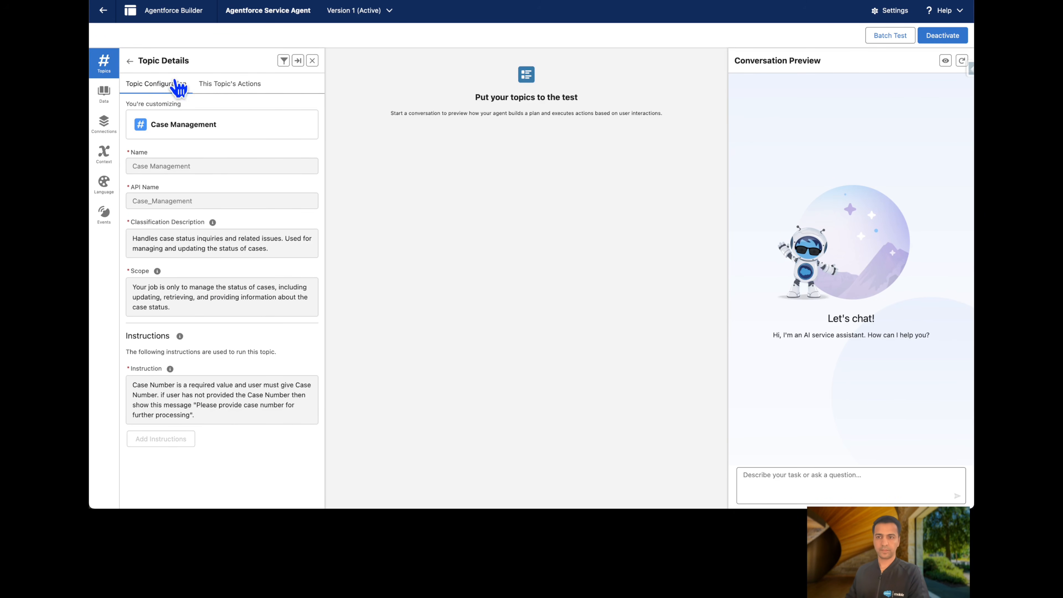
Review the actions assigned to the Case Management and Book Management topics, and open the agent's settings
click(245, 89)
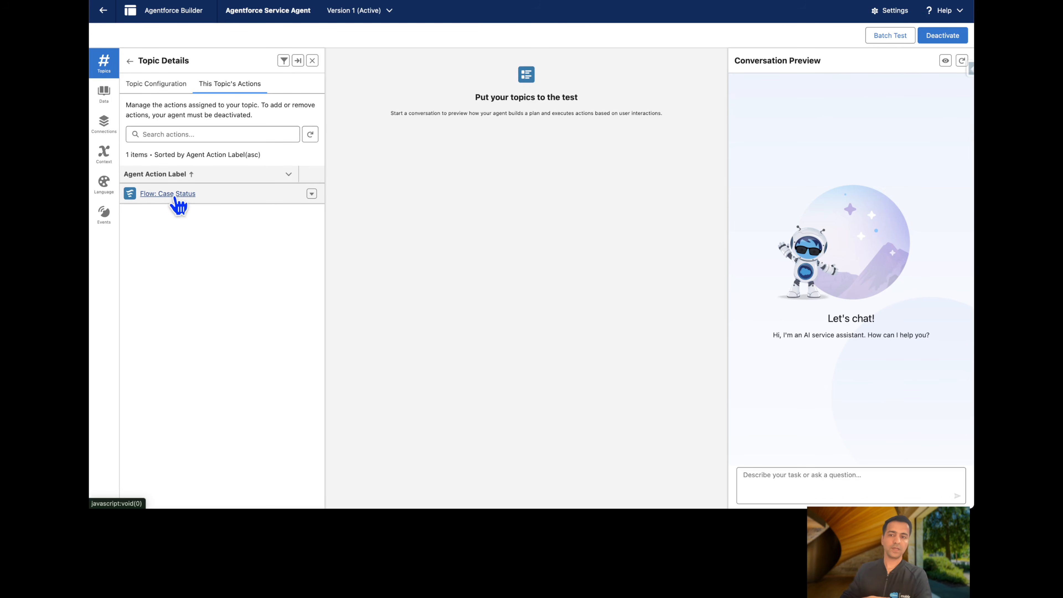
click(131, 62)
click(161, 177)
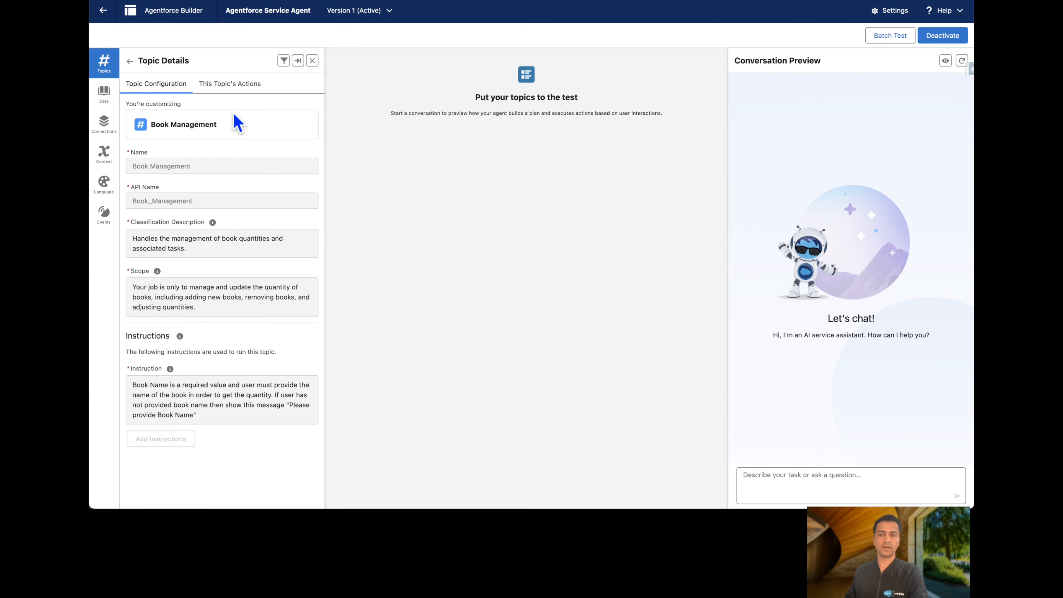
click(230, 85)
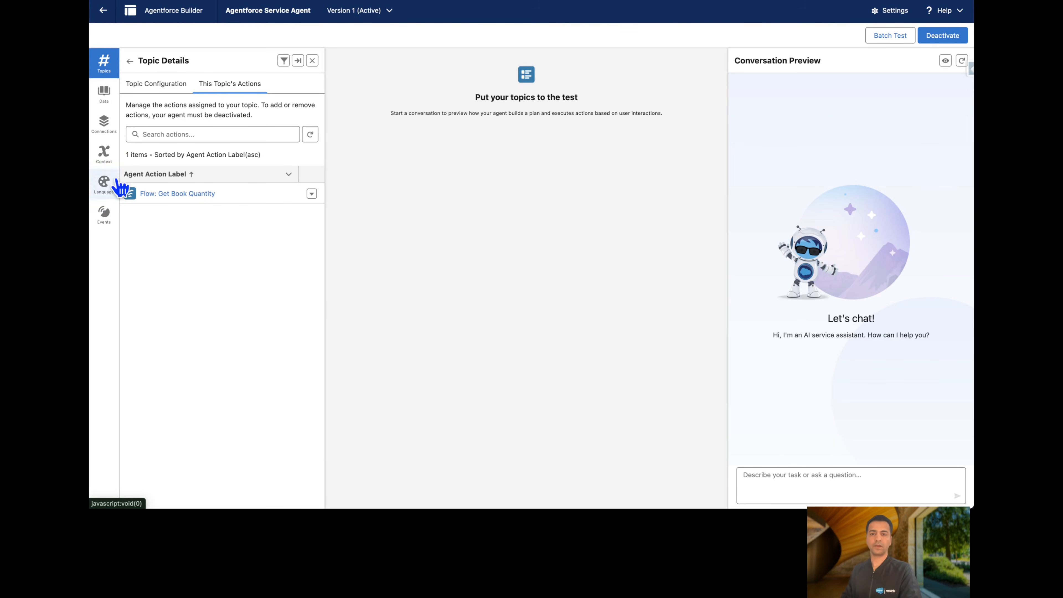
click(894, 19)
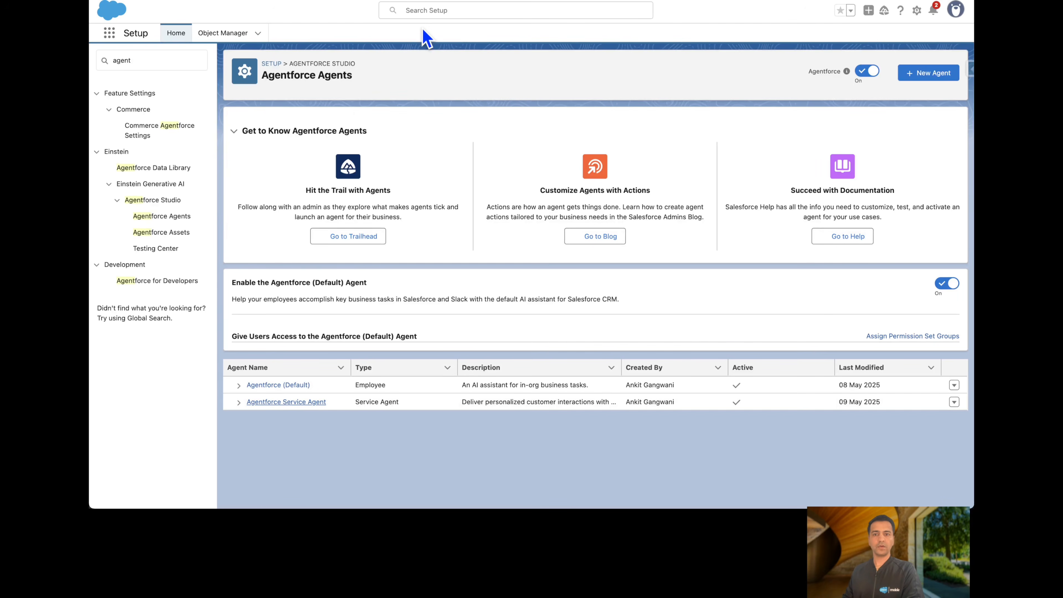
In Setup, open the EinsteinServiceAgent User record and its assigned Custom Agent PS permission set
click(423, 13)
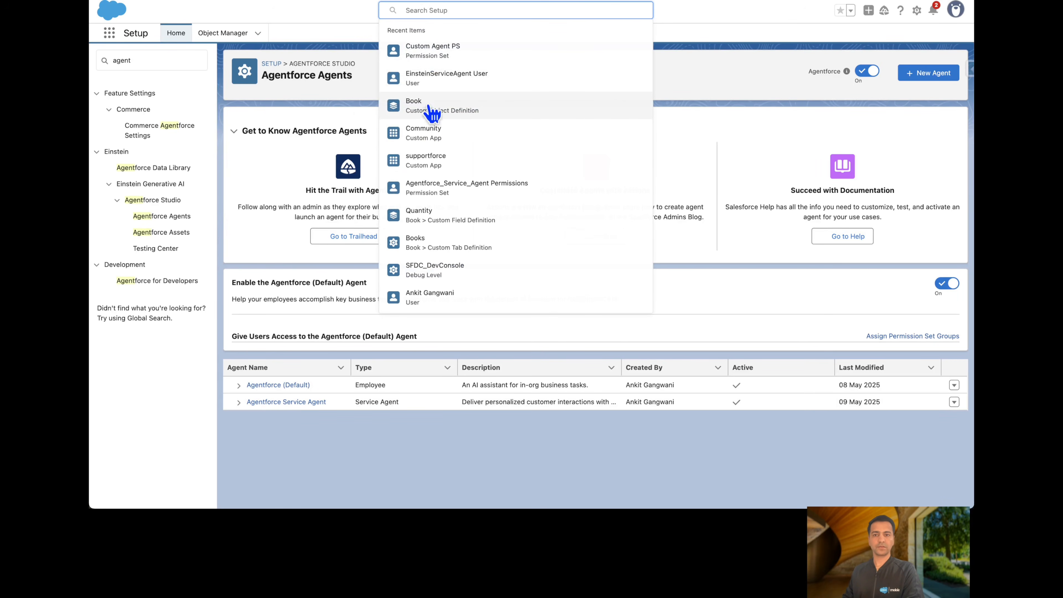
click(449, 82)
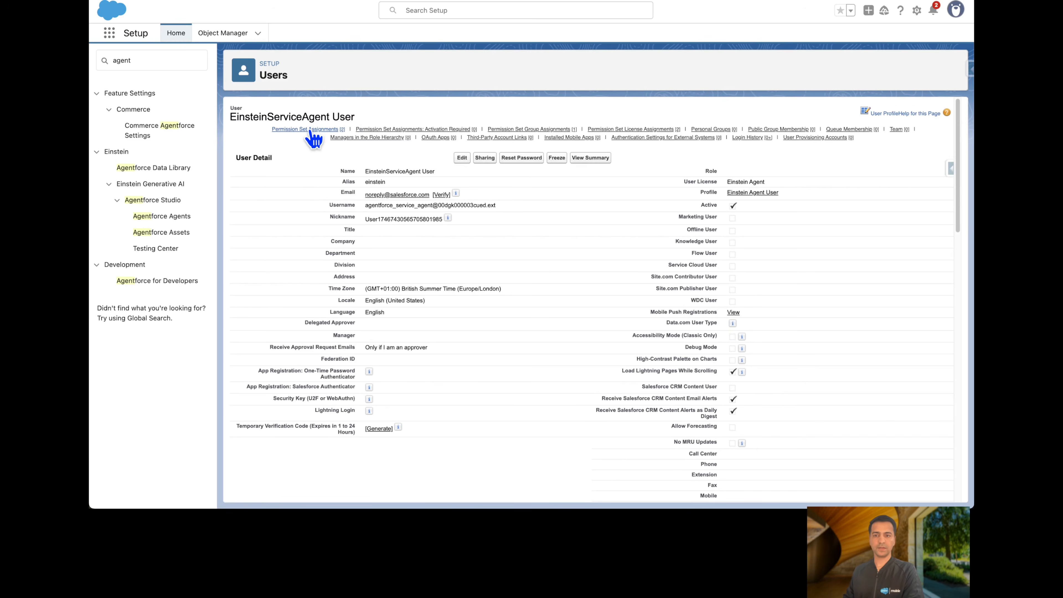
mouse_move(306, 130)
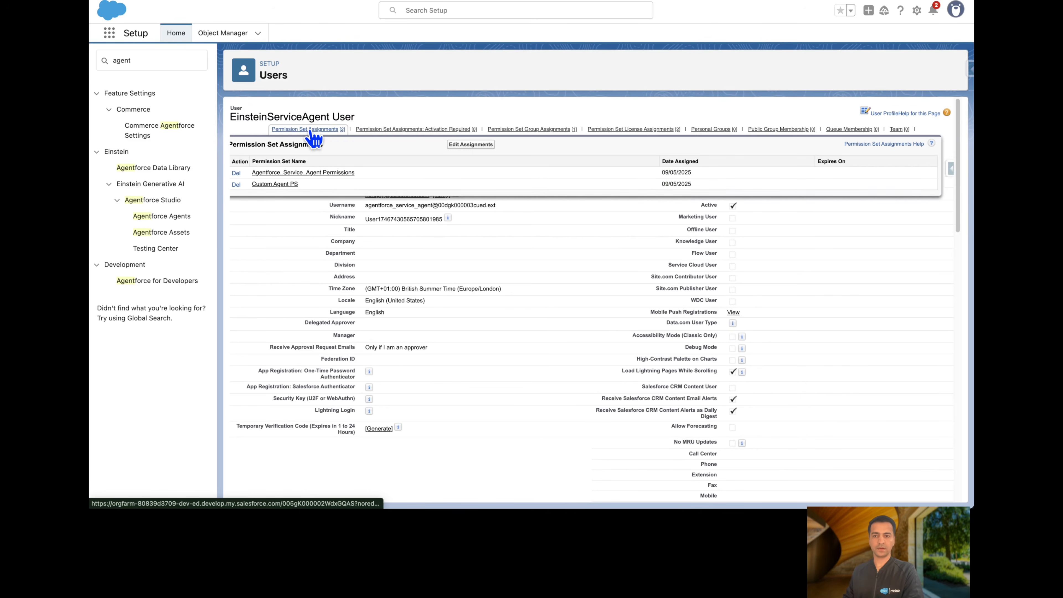
click(275, 186)
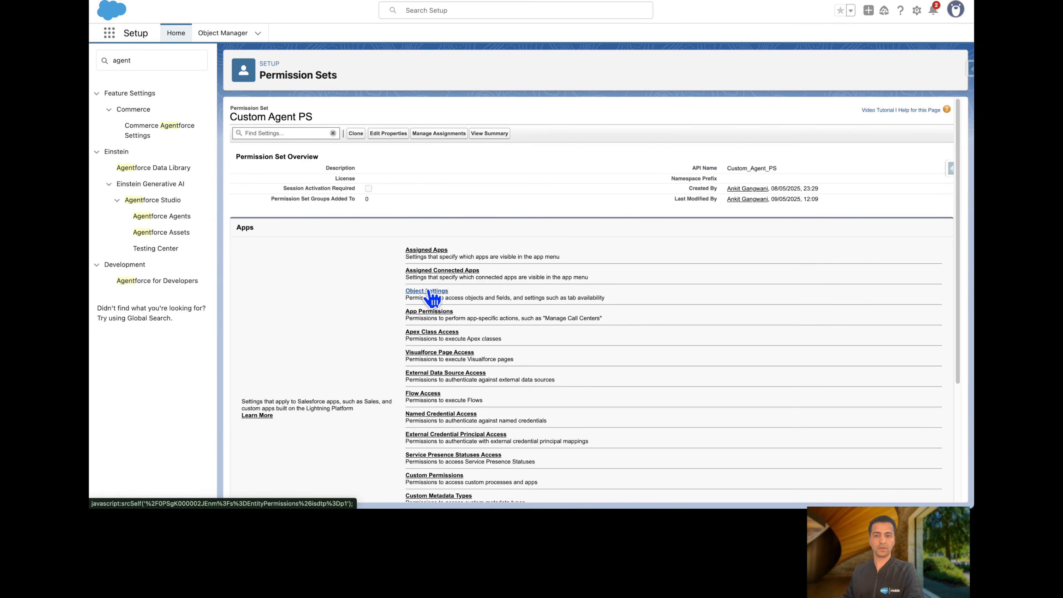
Find Books in the permission set's object settings and examine its object and field permissions
click(428, 294)
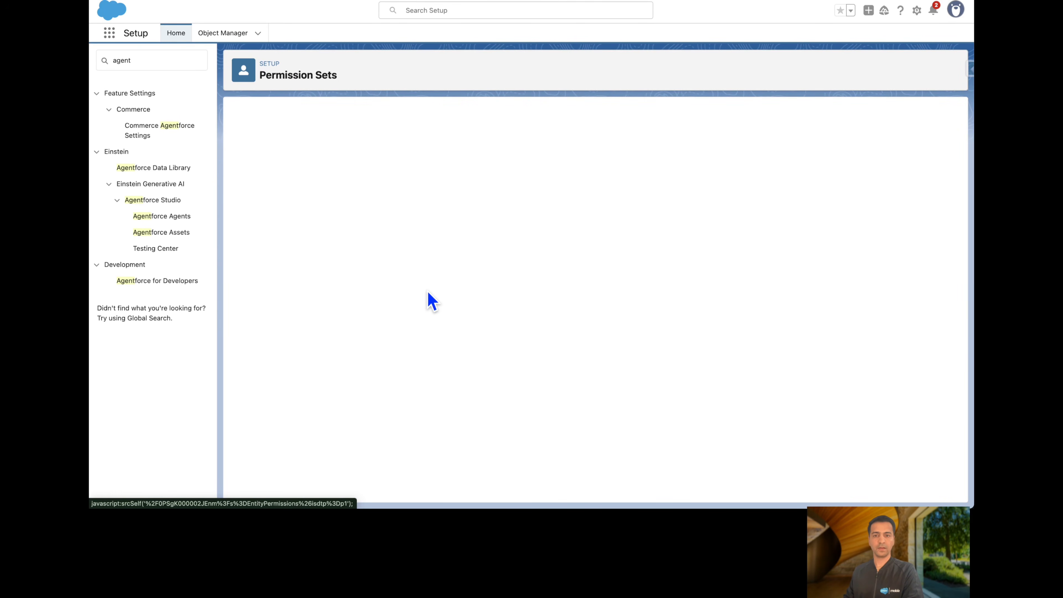
key(super+f)
text(book)
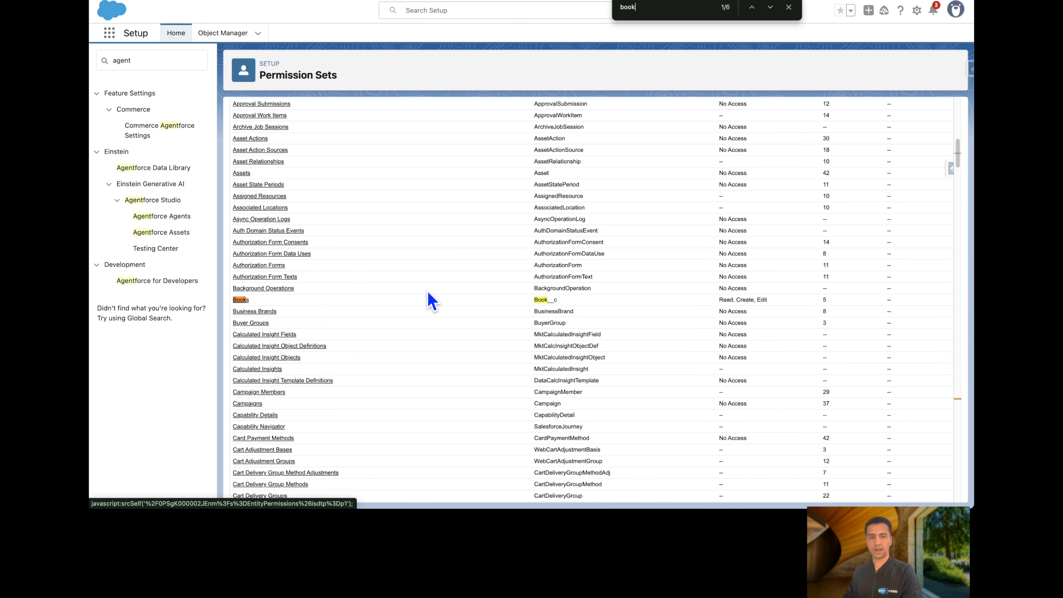
click(247, 302)
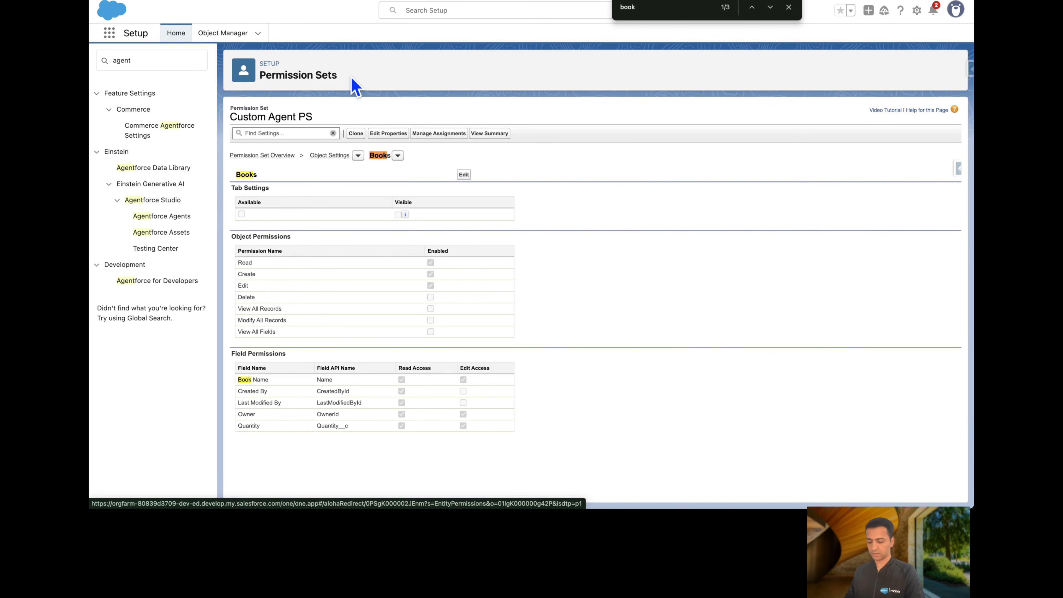
key(ctrl+Right)
key(Right)
key(Right)
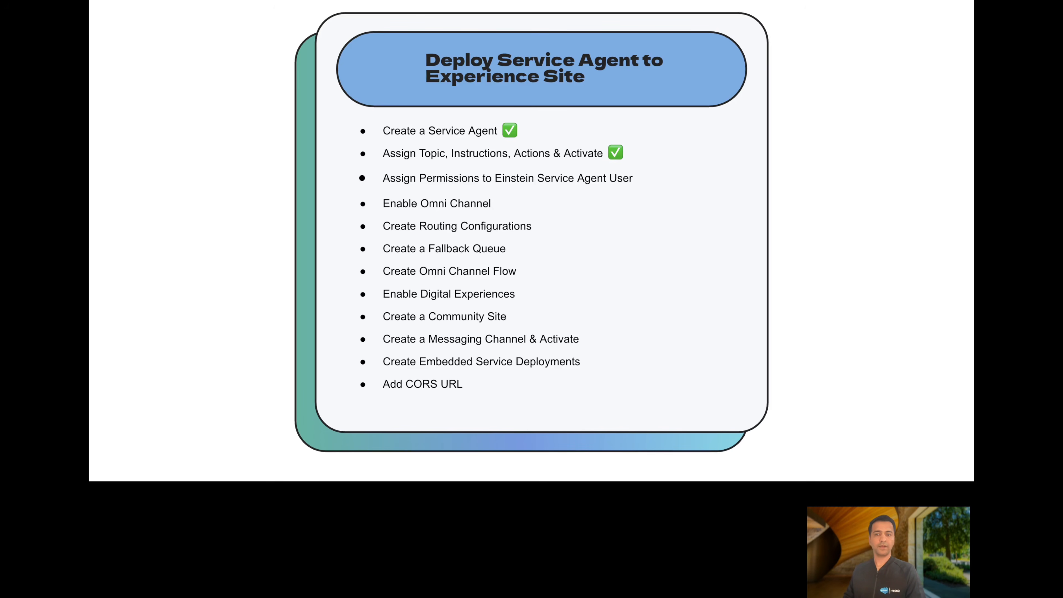
Return to Agentforce Builder and close the agent details dialog without saving
key(ctrl+Left)
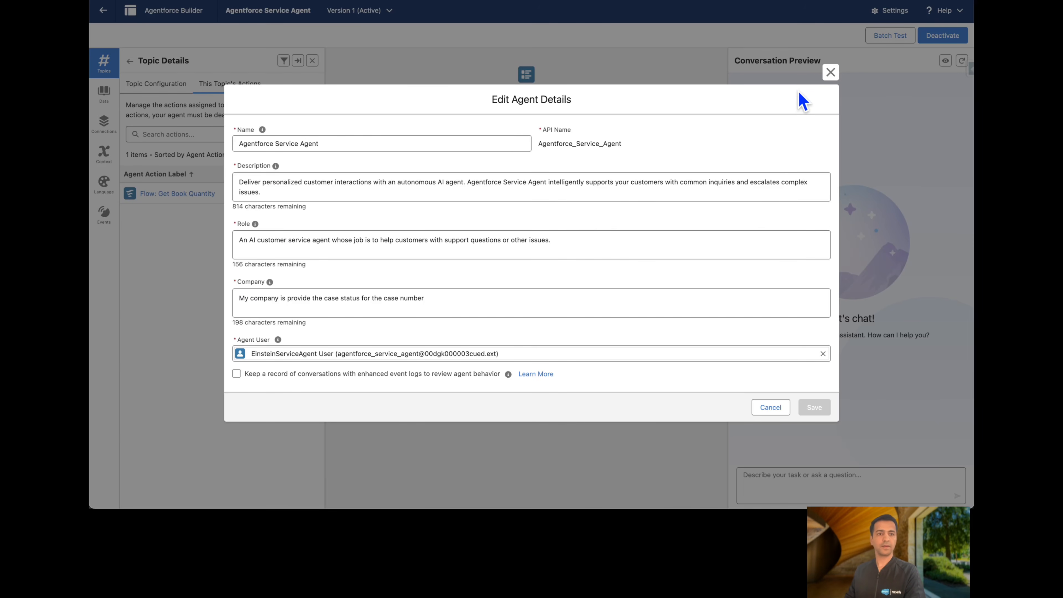
click(827, 72)
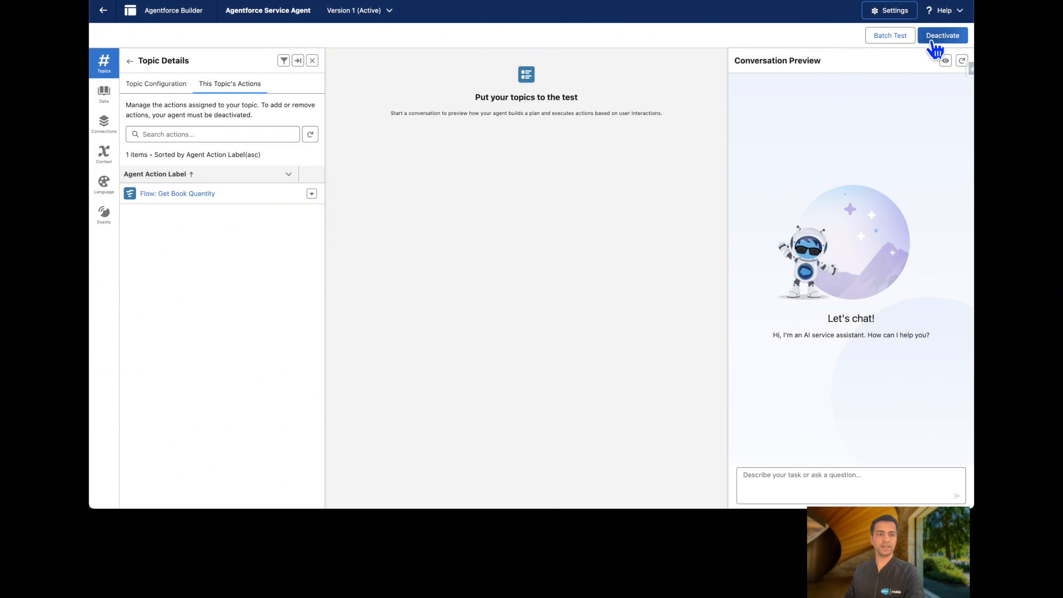
key(ctrl+Right)
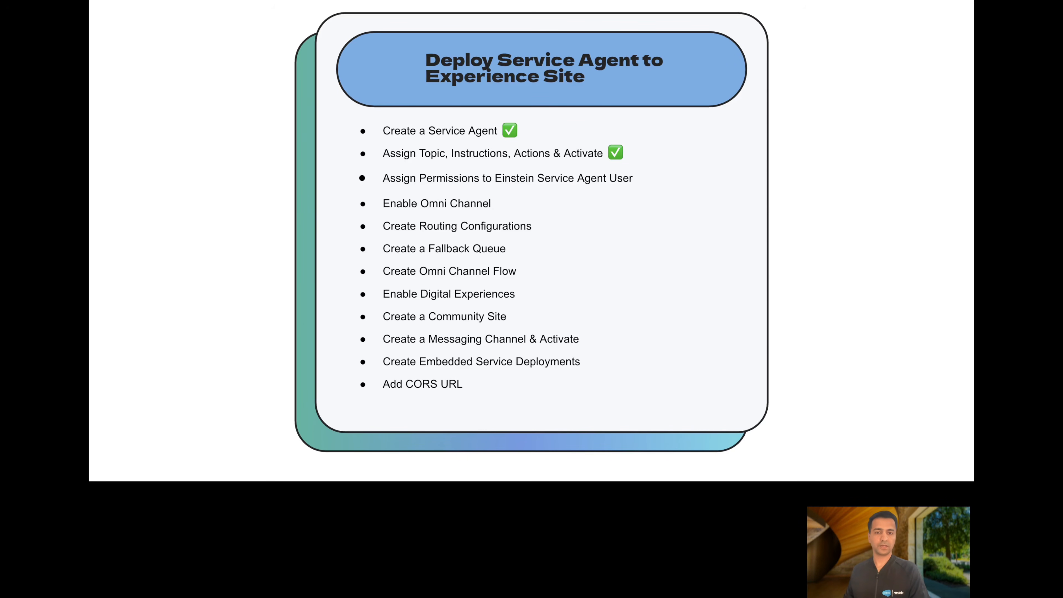
key(Right)
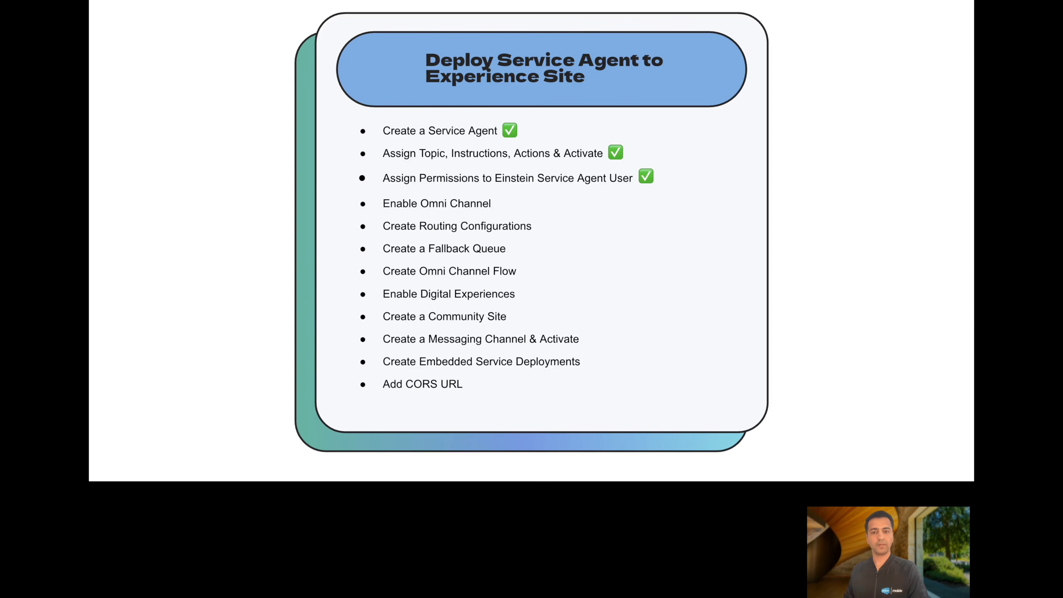
Return to Salesforce Setup, search the setup pages for "omni" and open Omni-Channel Settings
key(ctrl+Left)
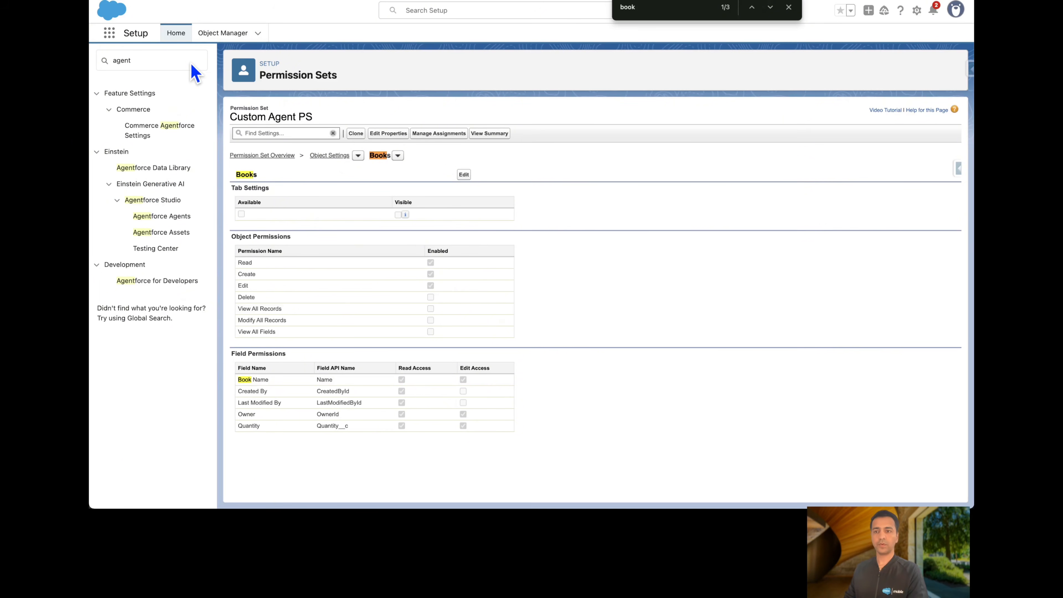
click(180, 62)
text(omni)
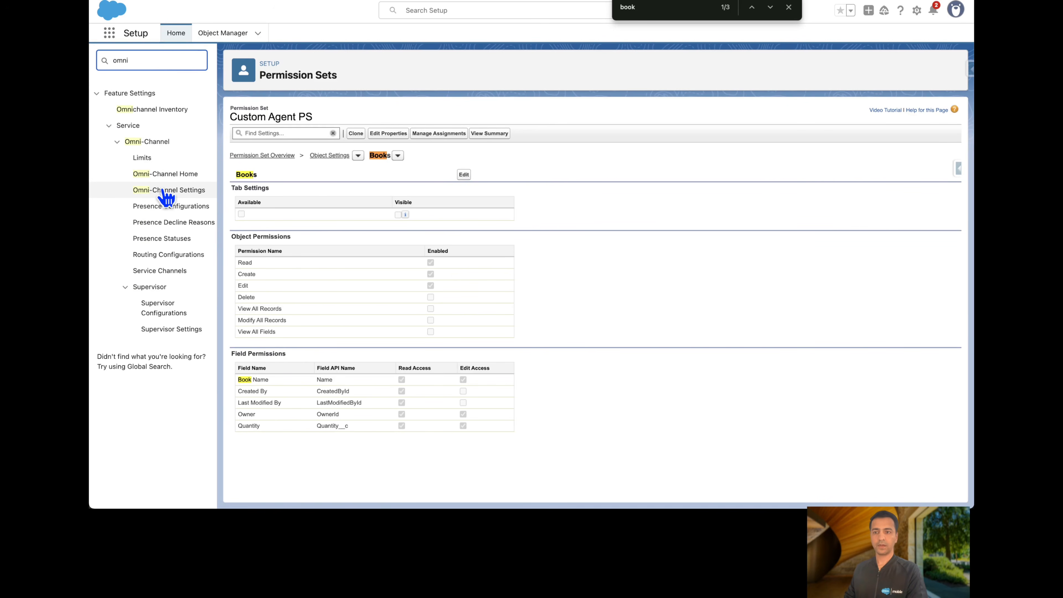
click(152, 192)
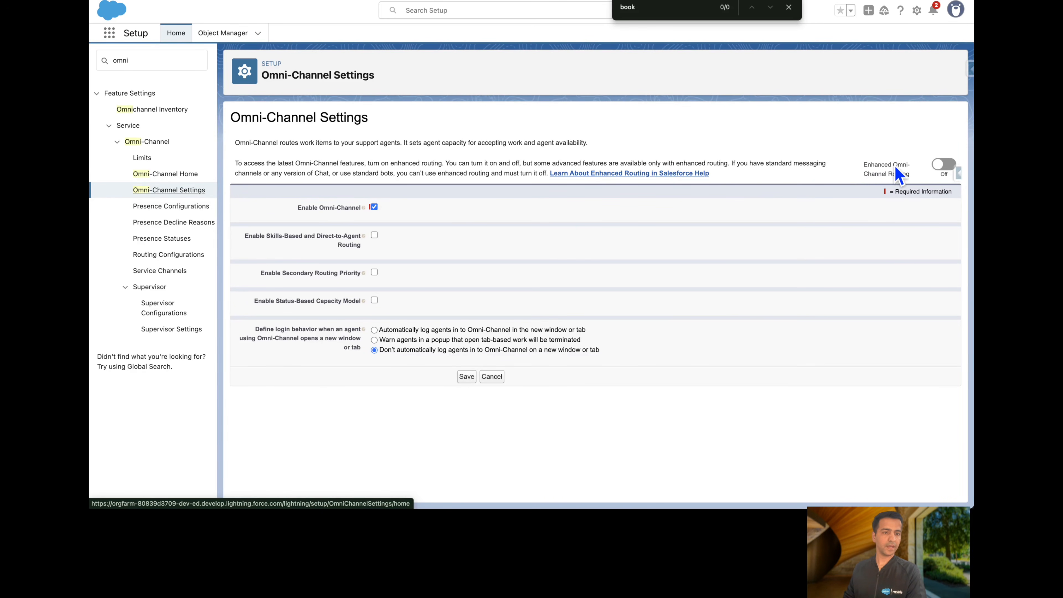
Turn on Enhanced Omni-Channel Routing, accept its terms and conditions, and save the Omni-Channel settings
click(943, 165)
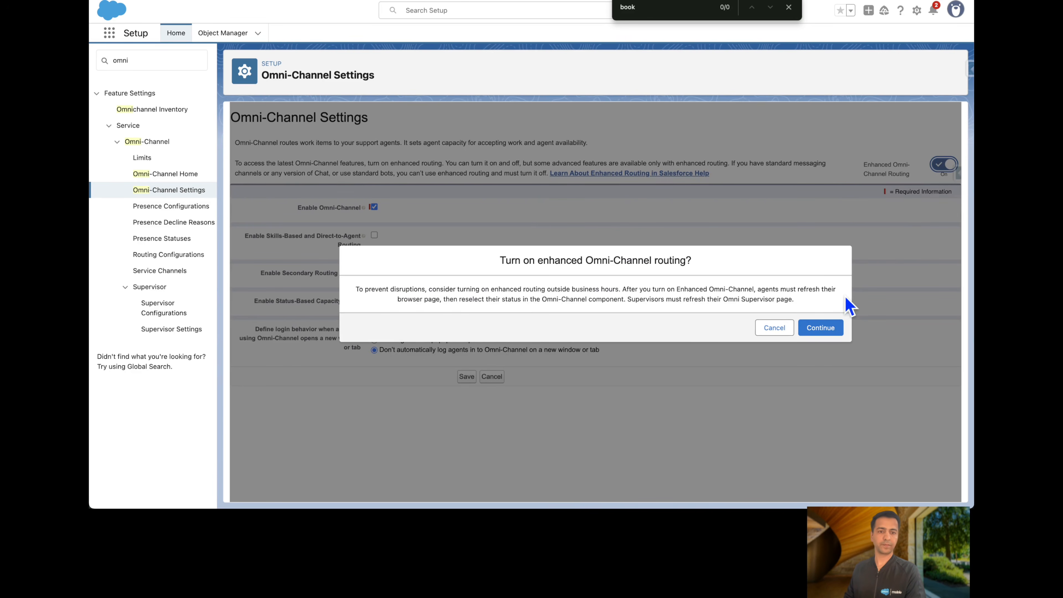
click(821, 329)
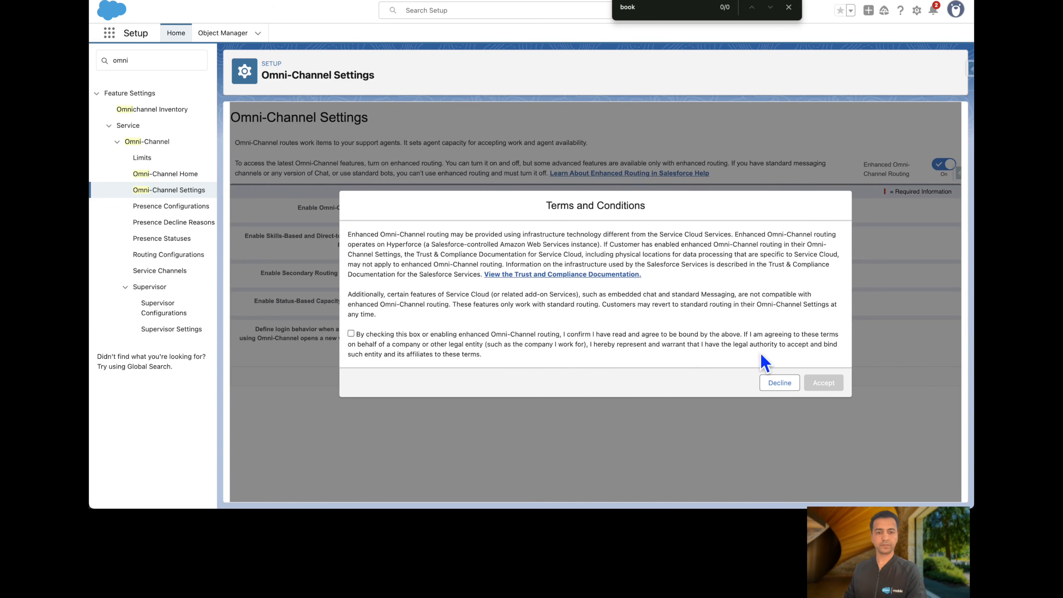
click(398, 344)
click(823, 382)
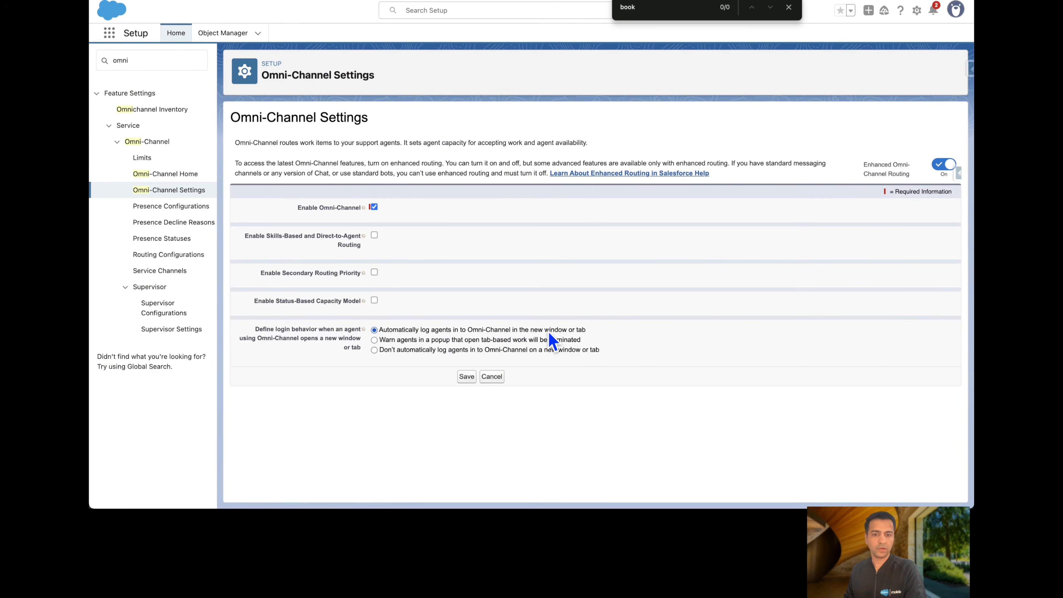
click(465, 381)
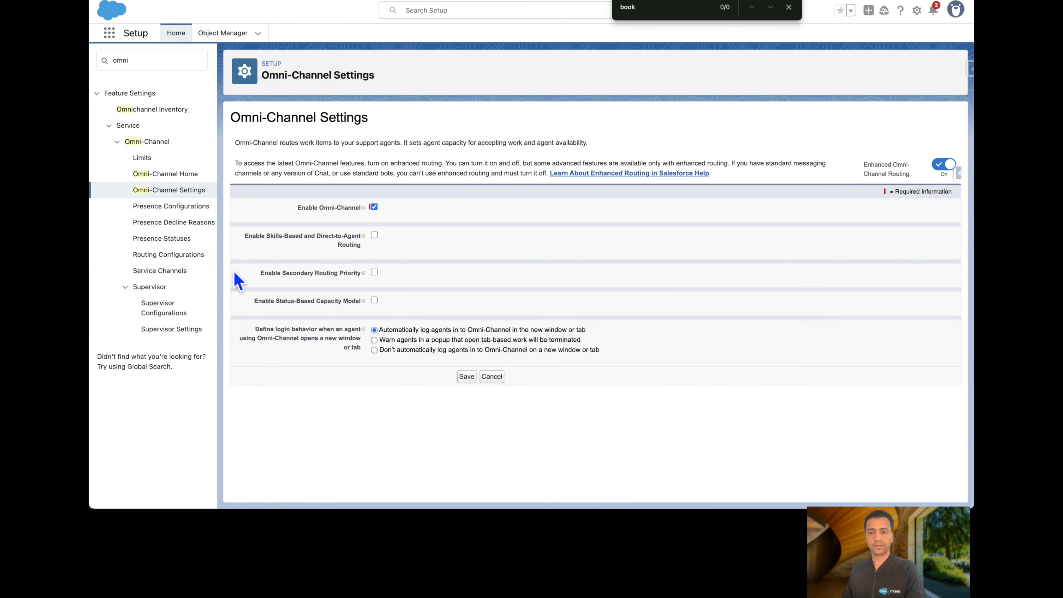
Start a new Omni-Channel routing configuration named Service Agent Config with developer name Service_Agent_Config
click(174, 256)
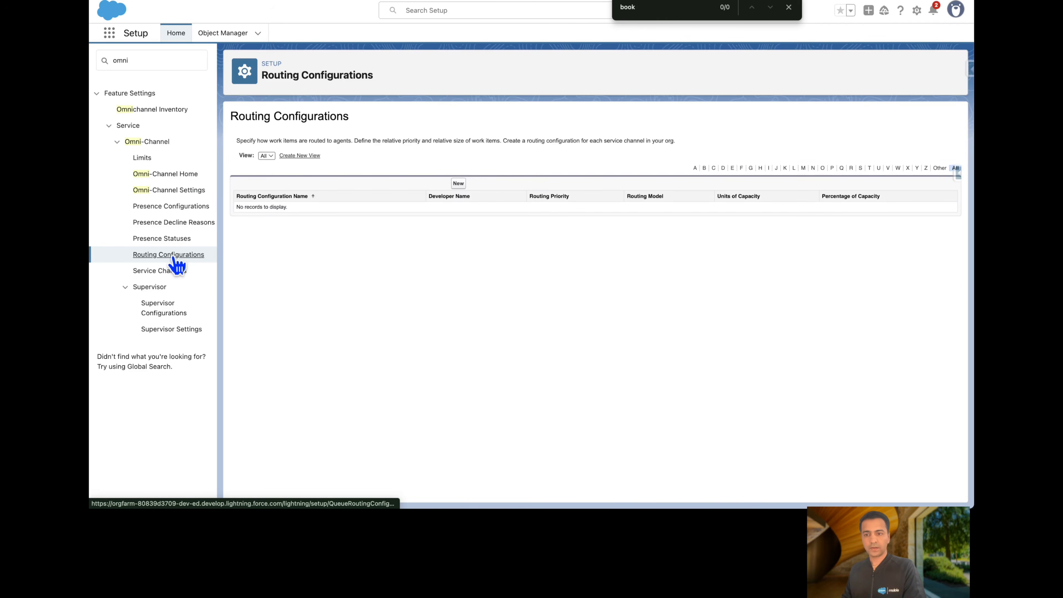
click(459, 186)
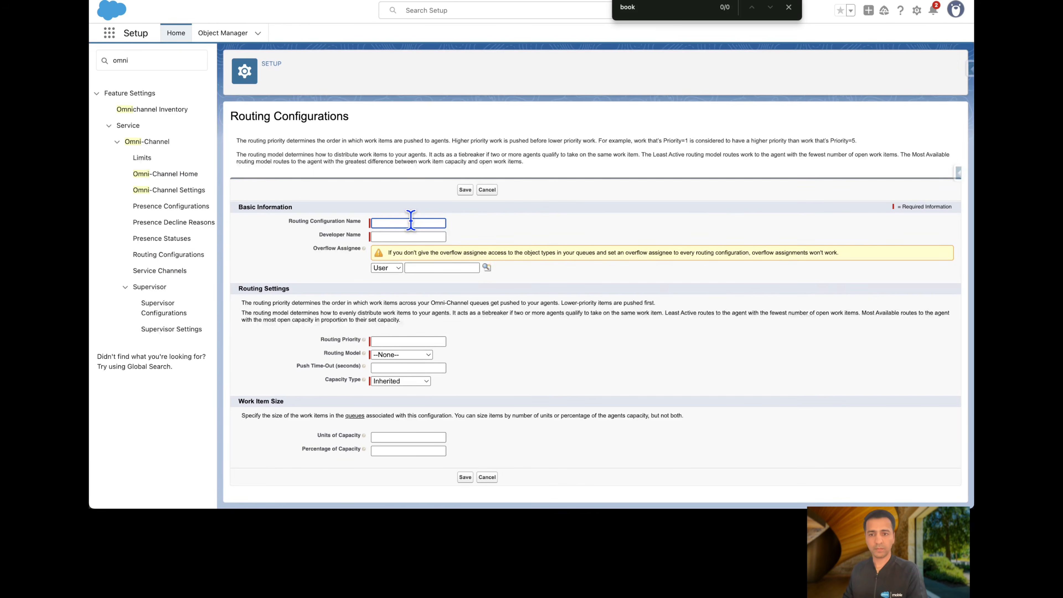
text(Agent Config)
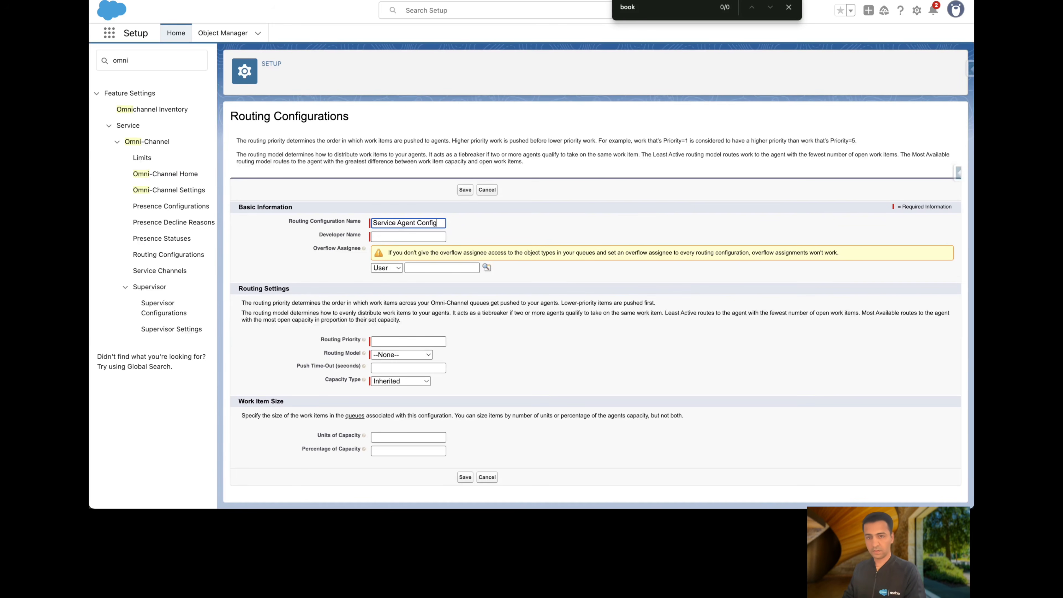
key(Tab)
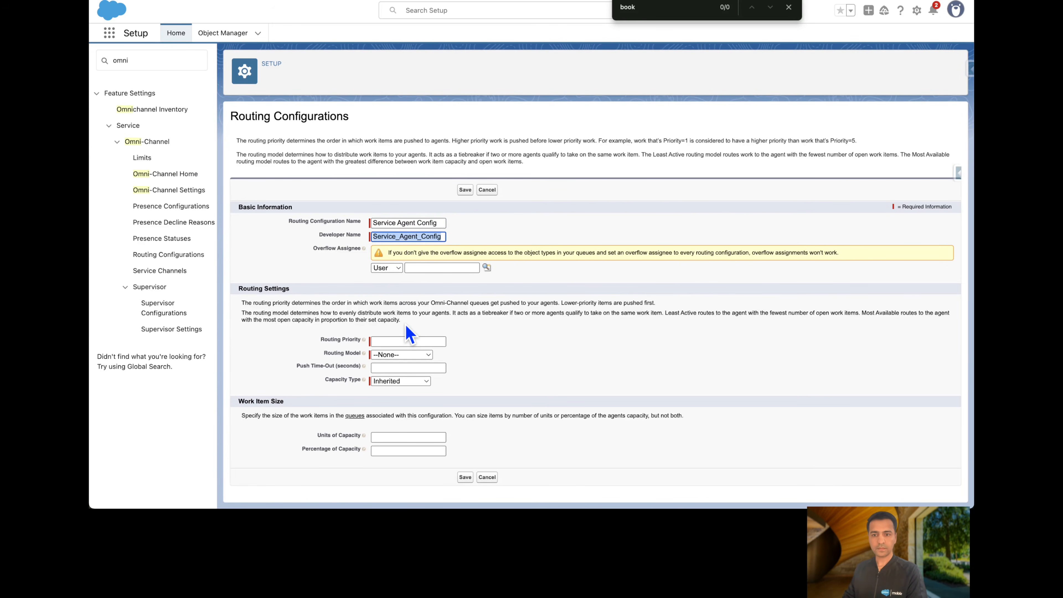
Set routing priority 1, routing model Most Available and 2 units of capacity, and save the routing configuration
click(383, 342)
text(1)
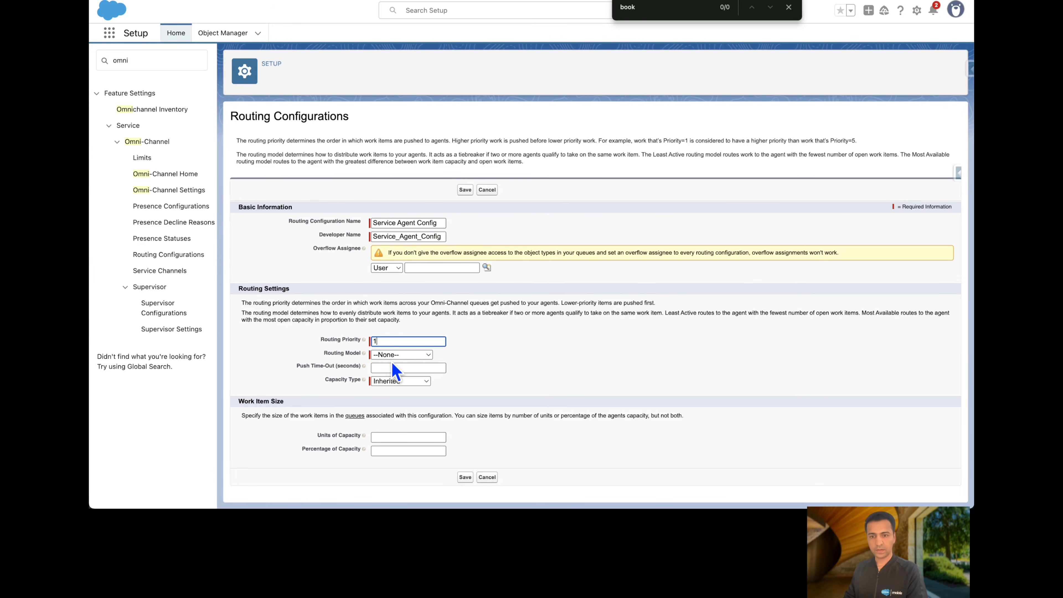
click(401, 354)
click(402, 378)
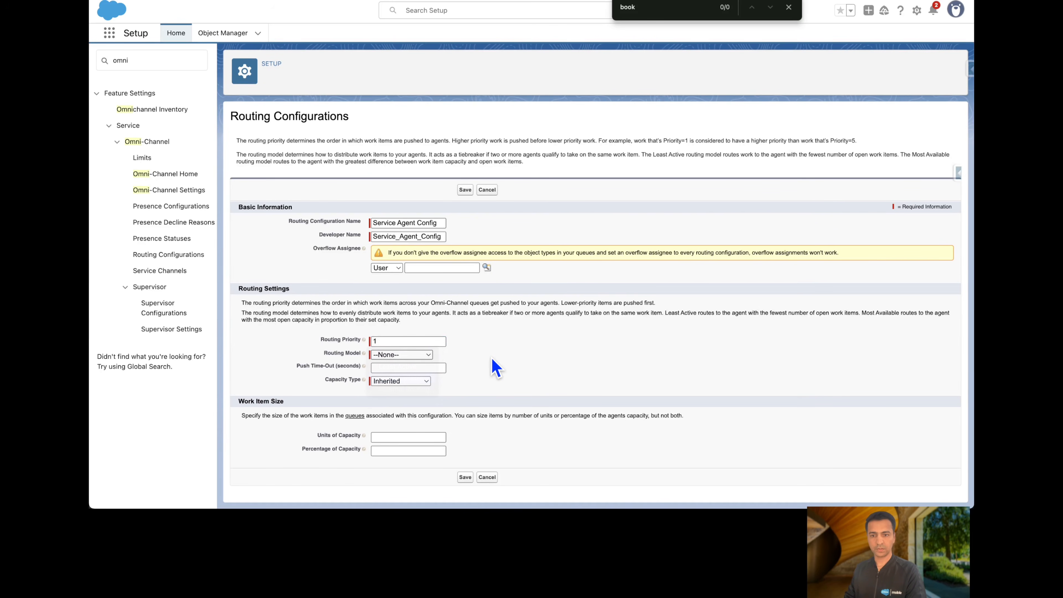
click(393, 438)
text(2)
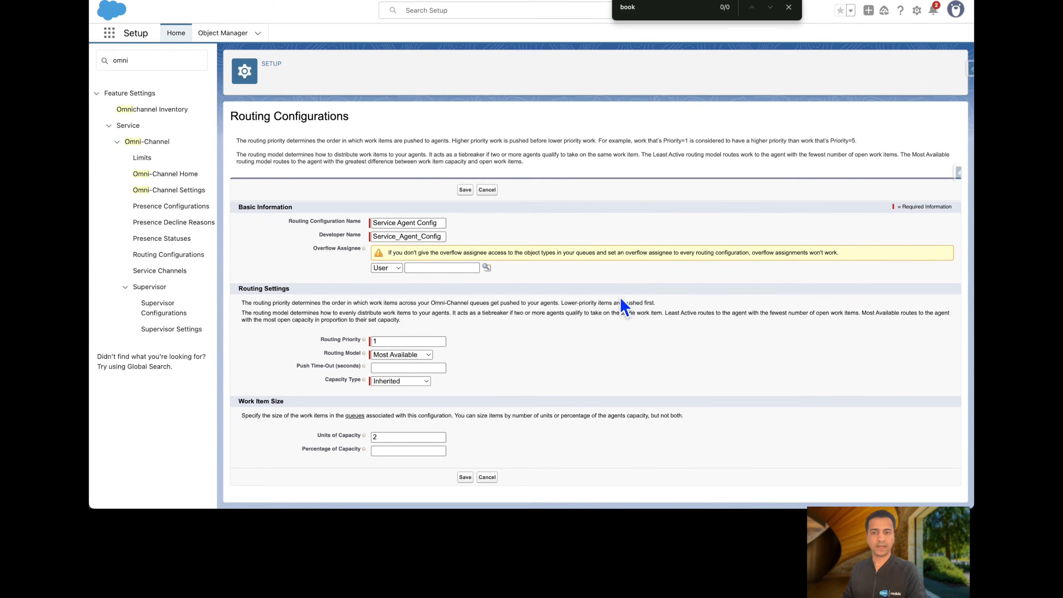
click(464, 478)
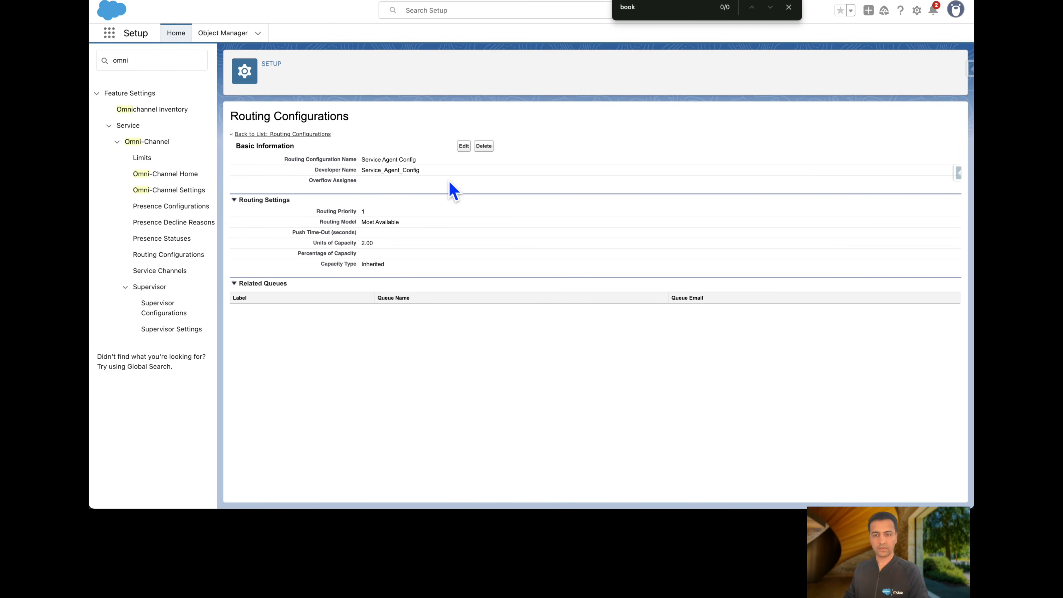
Find Queues in Setup by searching for "queue" and start a new queue labelled Messaging Queue
key(ctrl+Right)
key(Right)
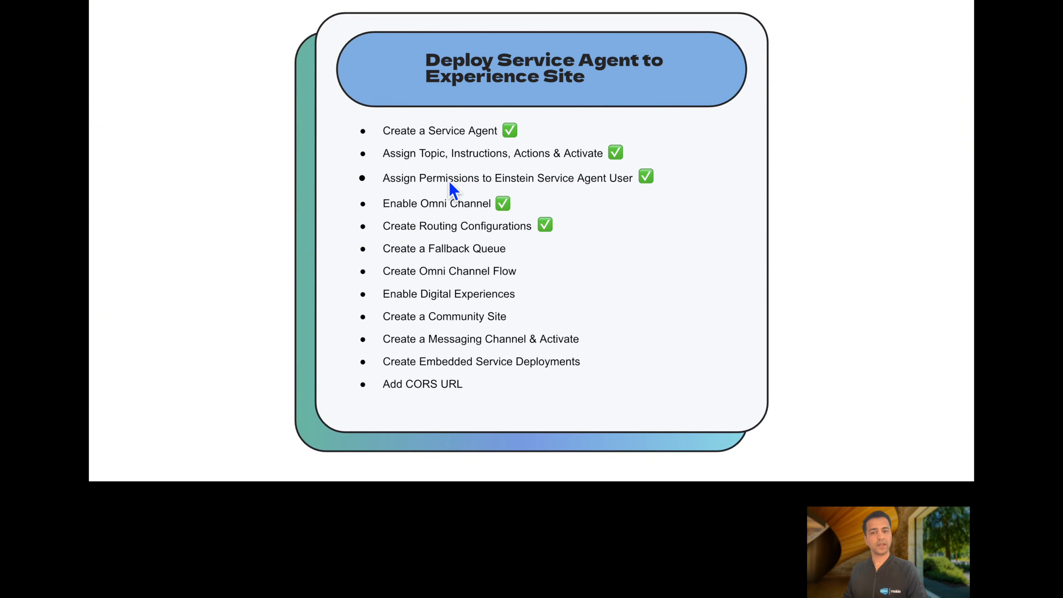
key(ctrl+Left)
double_click(185, 60)
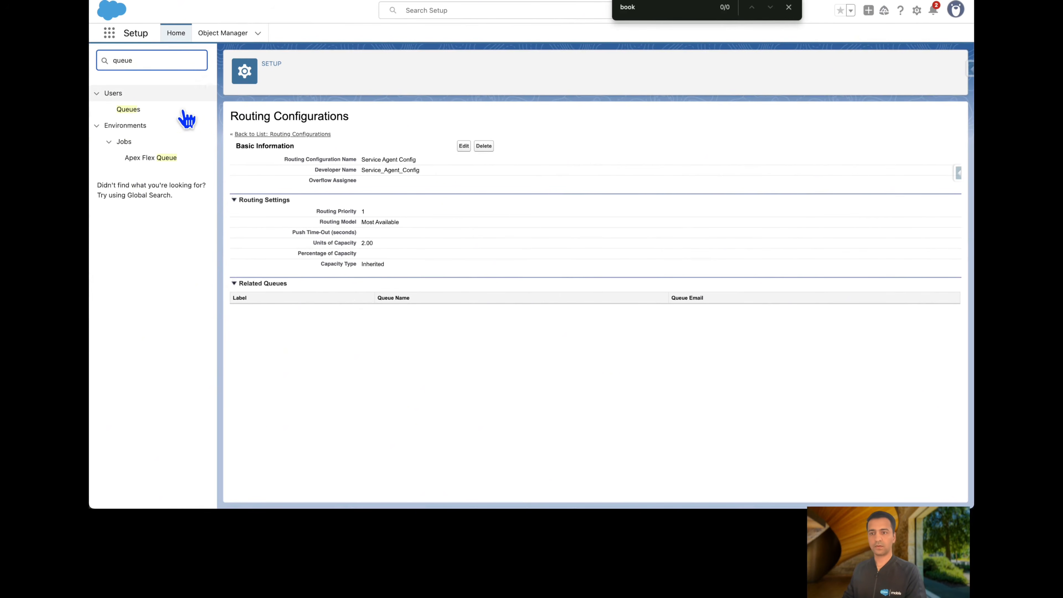
click(128, 111)
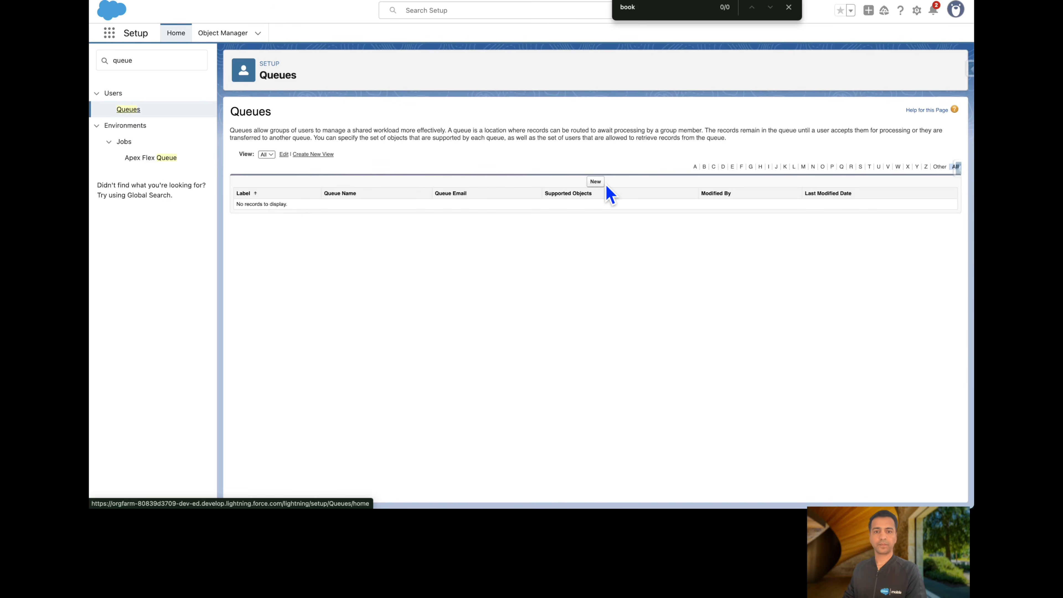
click(597, 182)
click(413, 193)
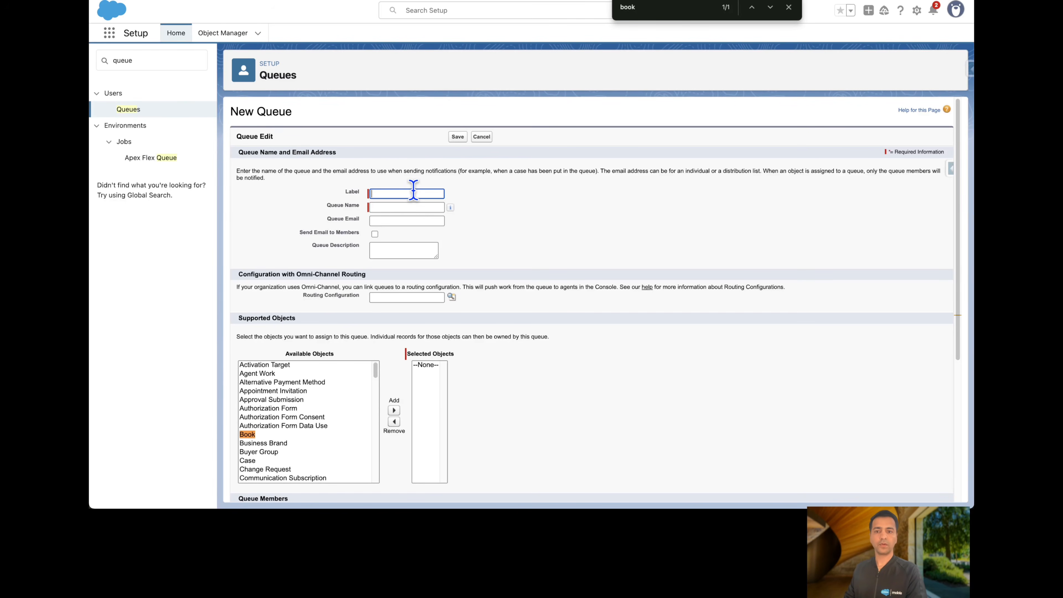
text(Messaging)
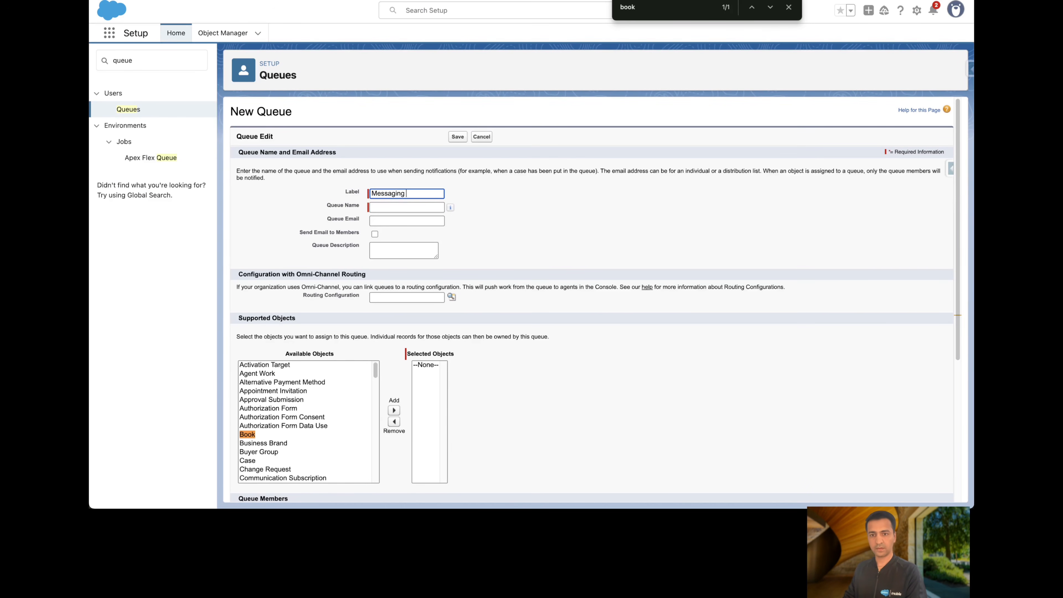
text( Queue)
key(Tab)
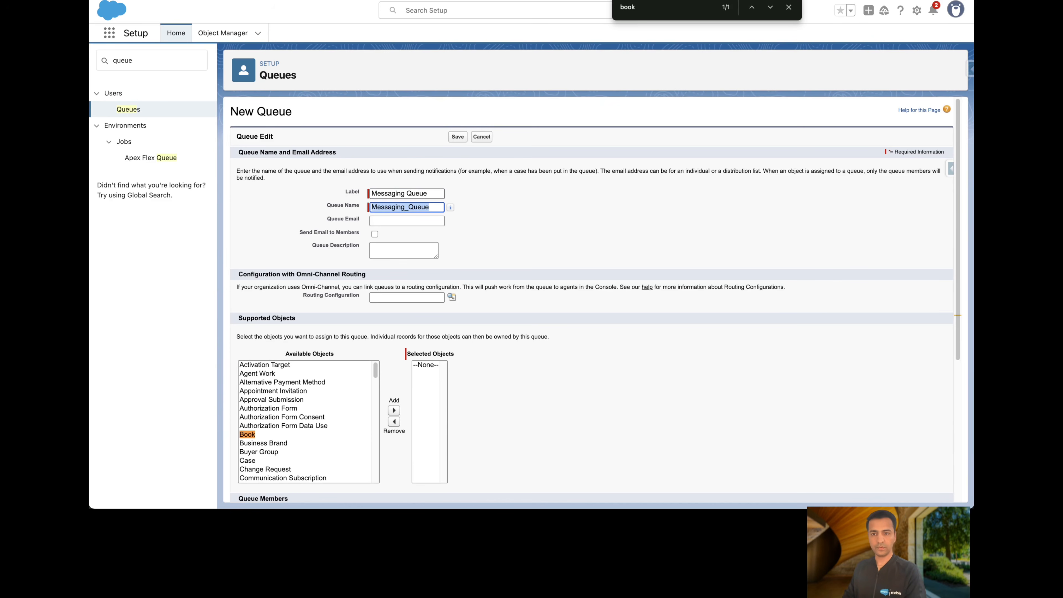
Assign the Service_Agent_Config routing configuration to the new queue
click(383, 297)
click(451, 296)
click(387, 368)
Add Messaging Session to the queue's supported objects
scroll(460, 327, down, 4)
click(283, 270)
key(m)
key(m)
key(m)
key(m)
key(m)
key(m)
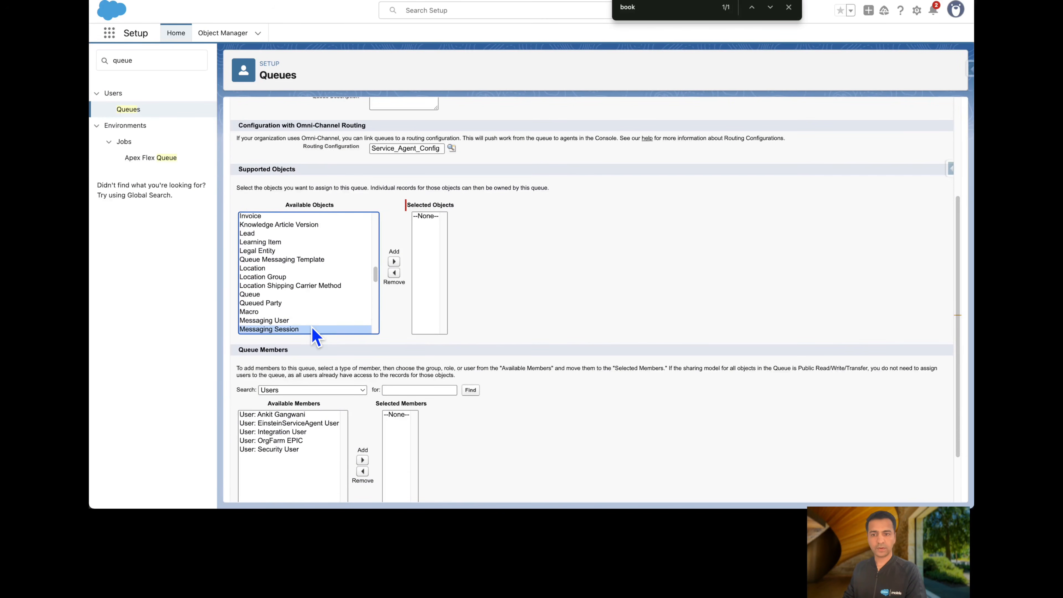
click(394, 261)
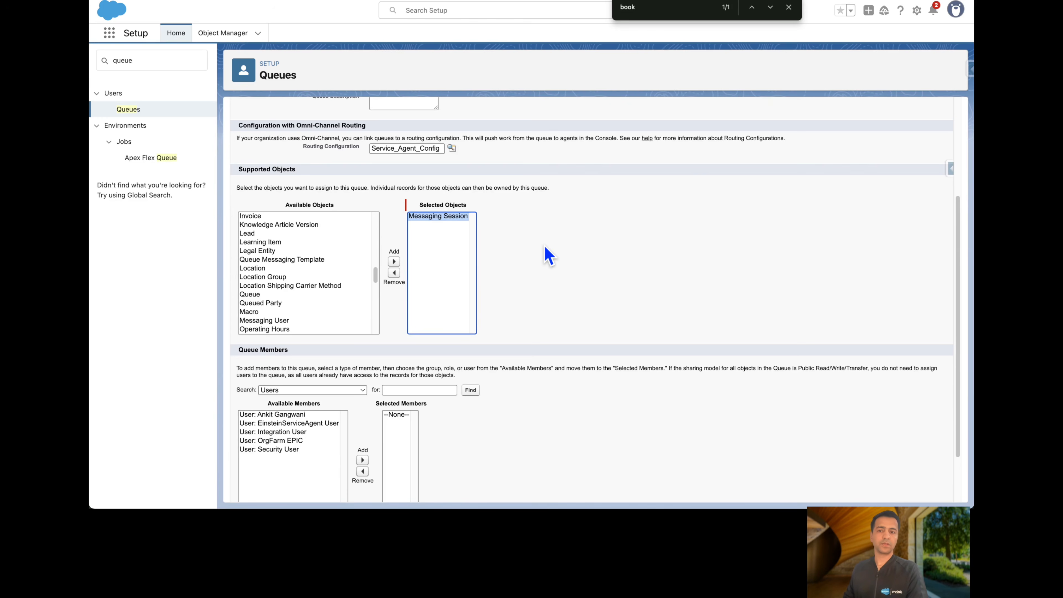
Add the first available user as a queue member and save the queue
scroll(546, 254, down, 3)
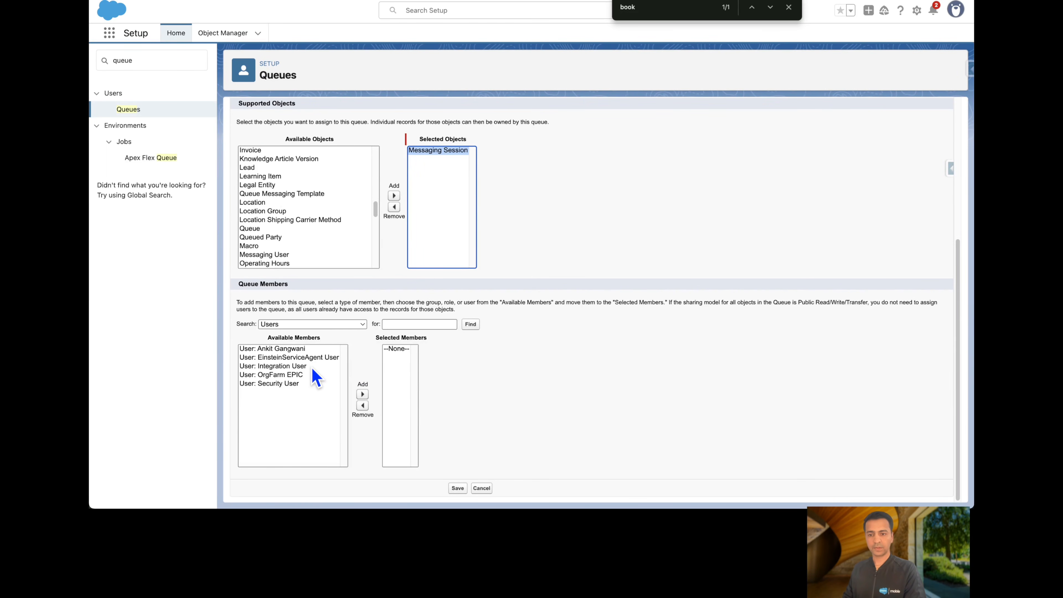
click(302, 349)
click(362, 394)
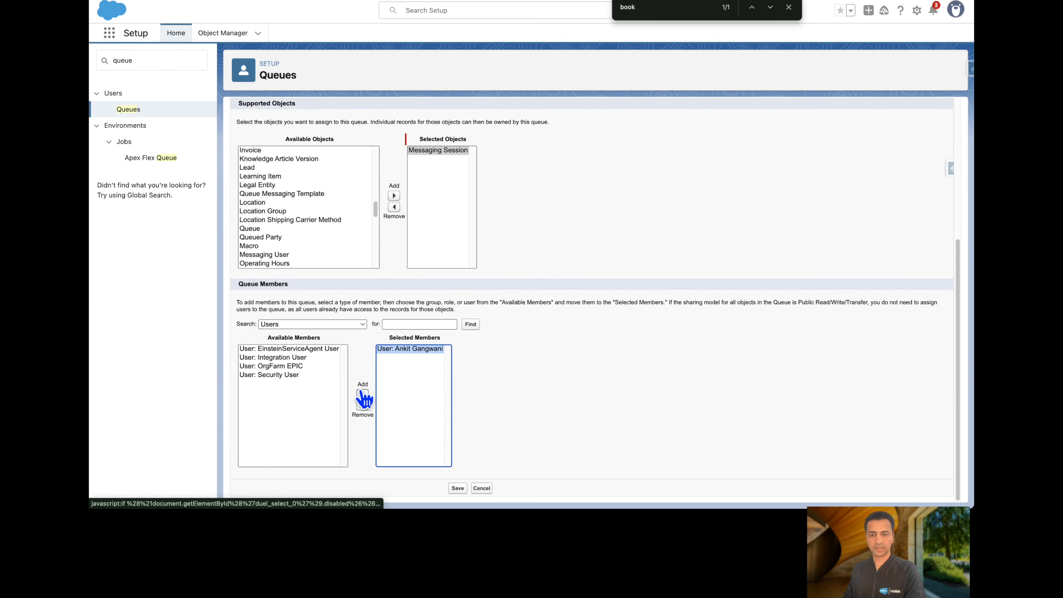
click(458, 488)
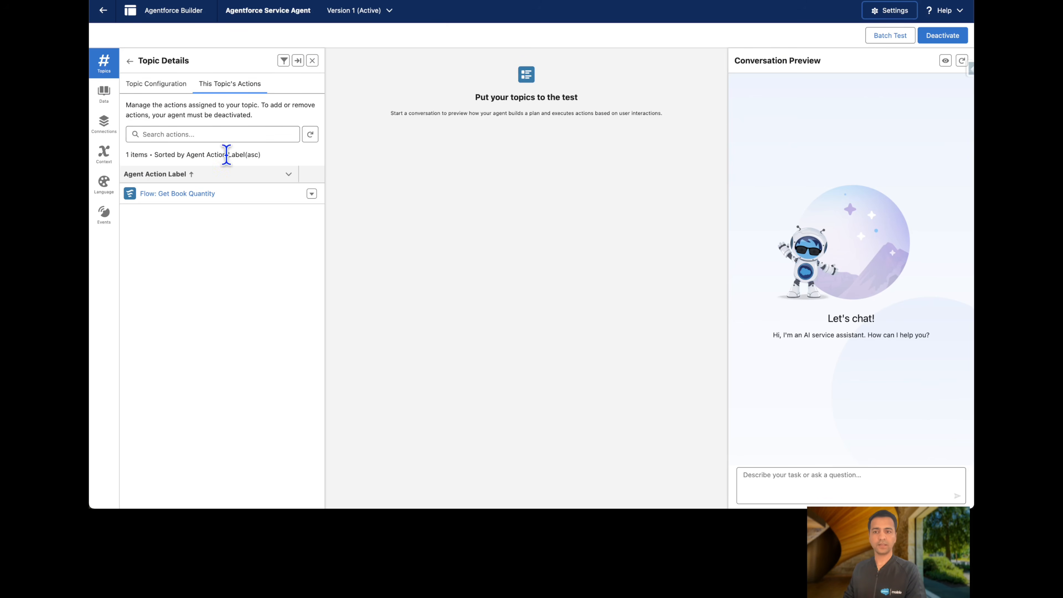
Leave Agentforce Builder, open the Agentforce Service Agent's connection details and go from its inbound Omni-Channel flows to the Flows page
click(103, 11)
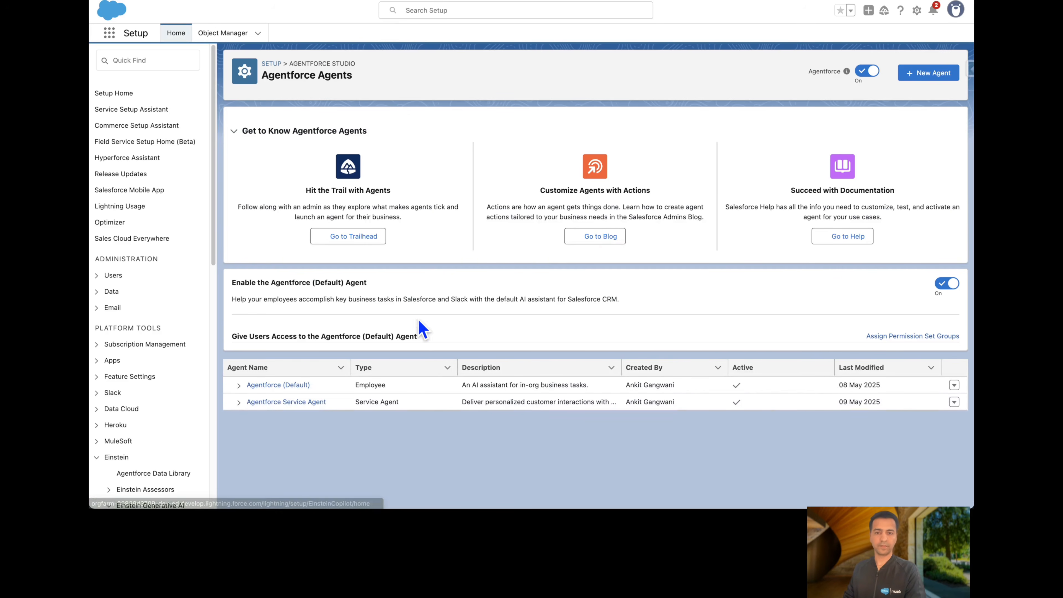
click(304, 403)
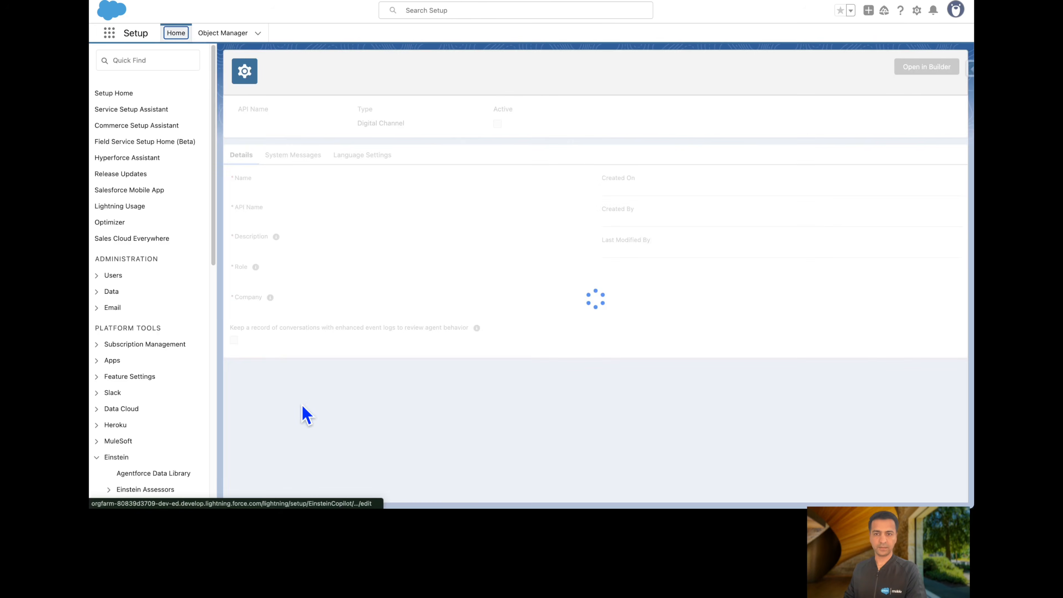
click(452, 157)
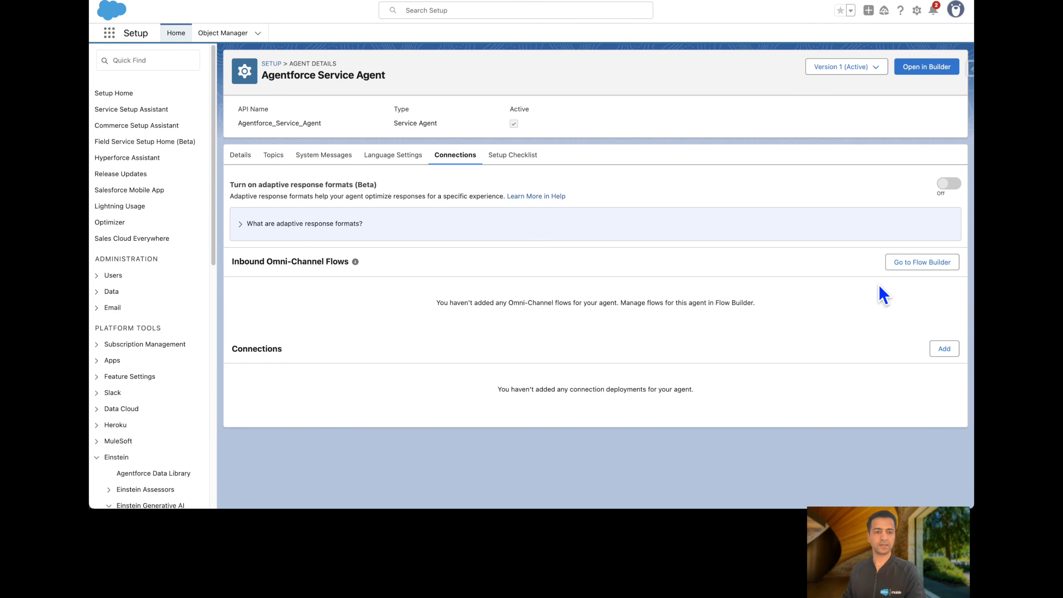
click(914, 264)
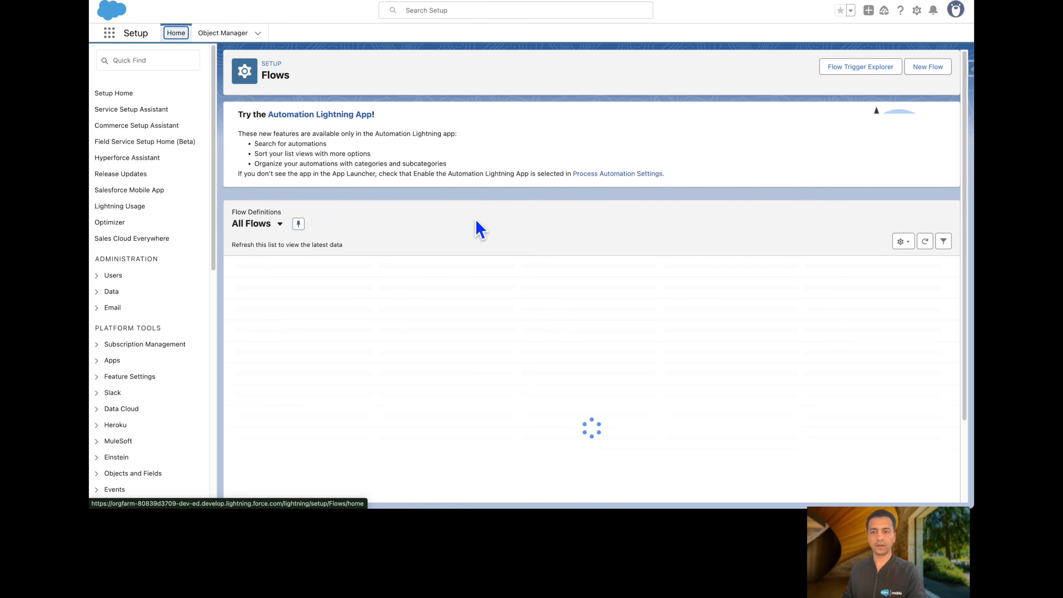
Create a new flow from scratch with the Omni-Channel Flow type
click(923, 69)
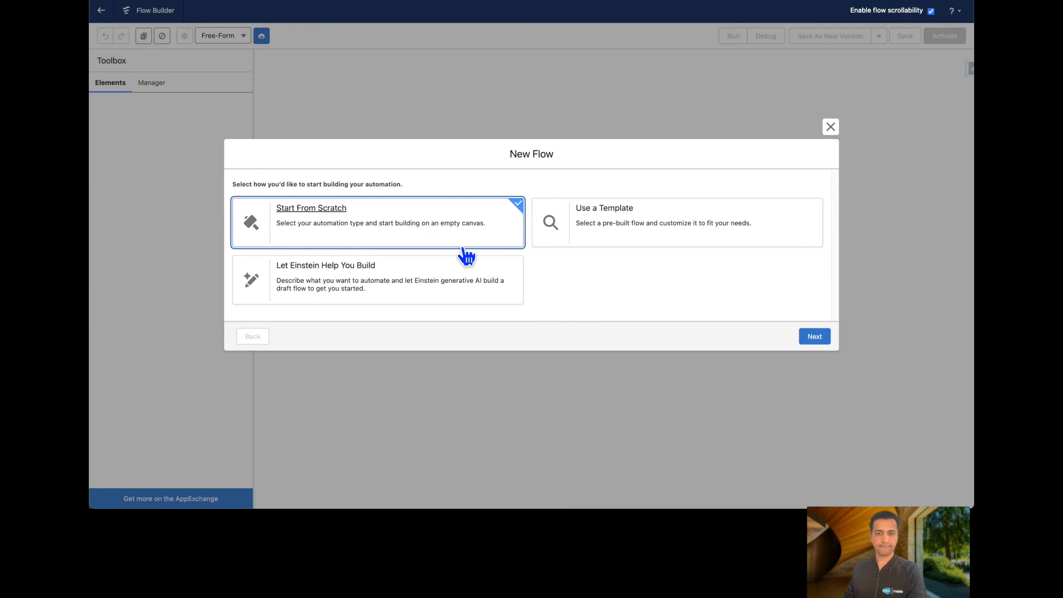
click(816, 337)
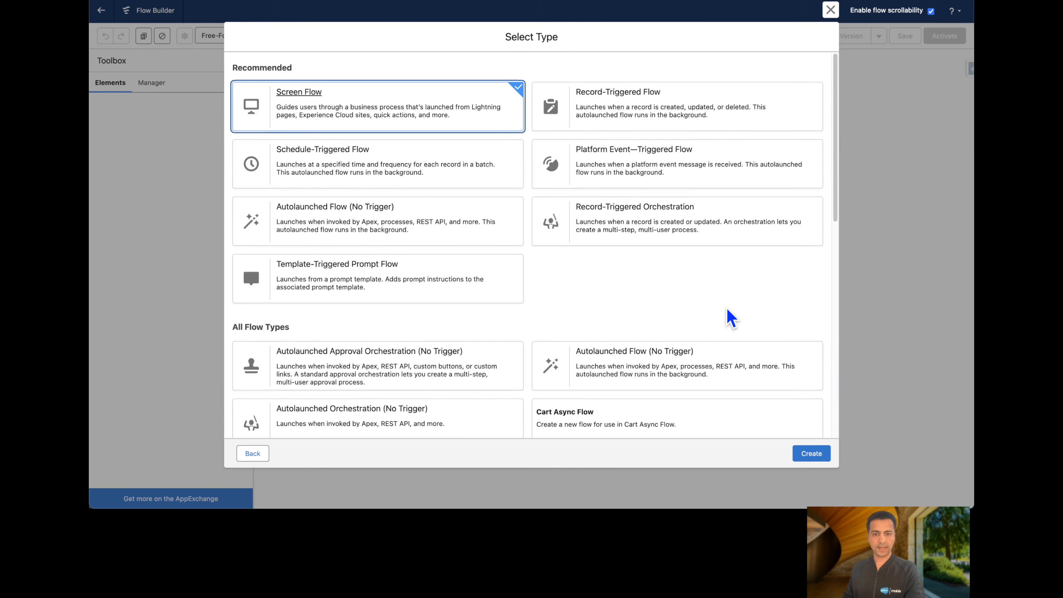
scroll(730, 319, down, 6)
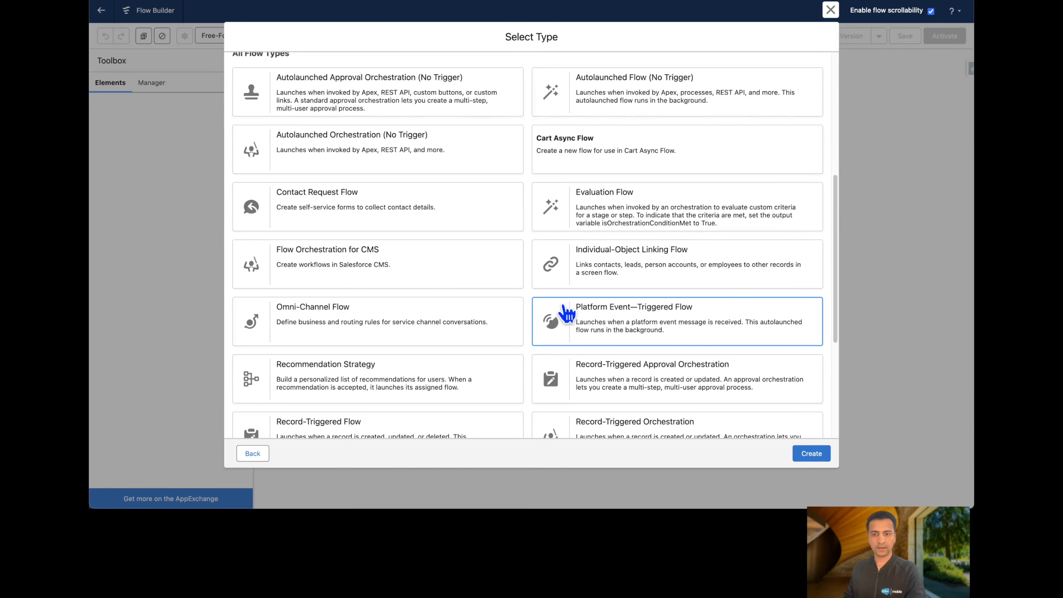
click(465, 326)
click(814, 456)
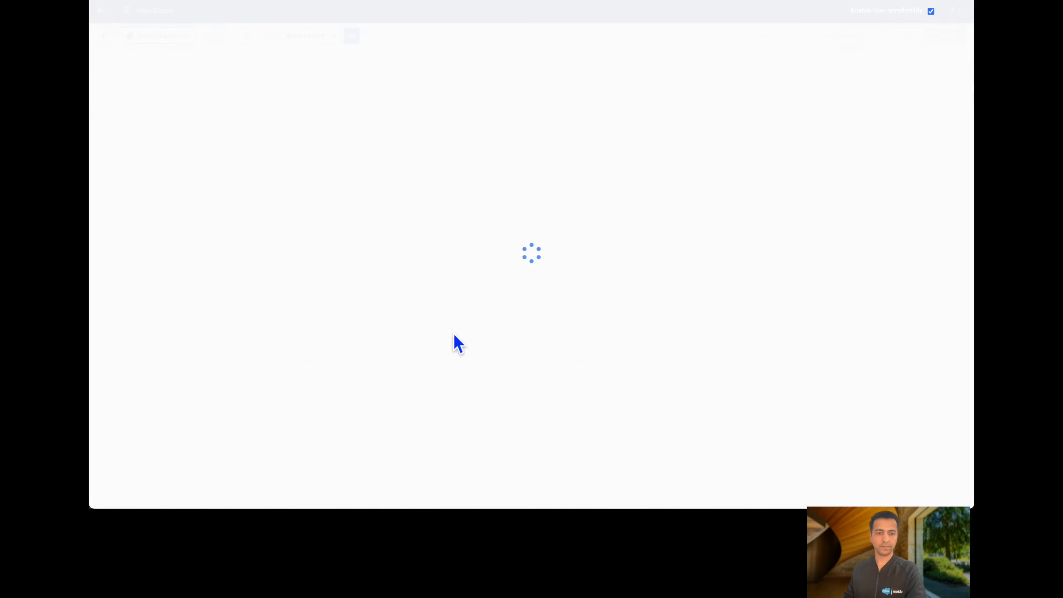
Create a Text variable resource named recordId and make it available for input
click(358, 214)
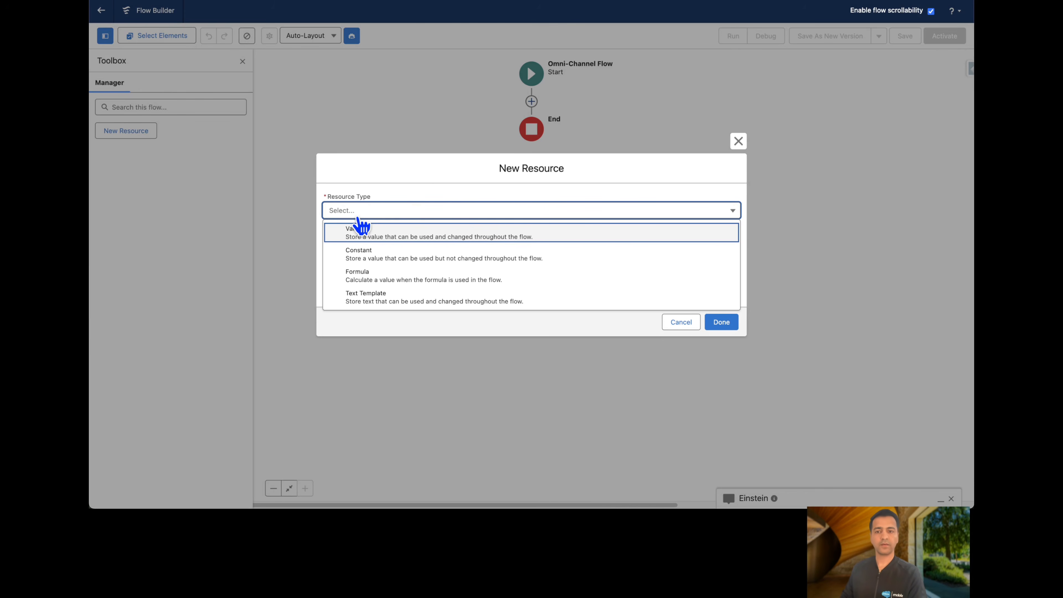
click(365, 234)
click(357, 231)
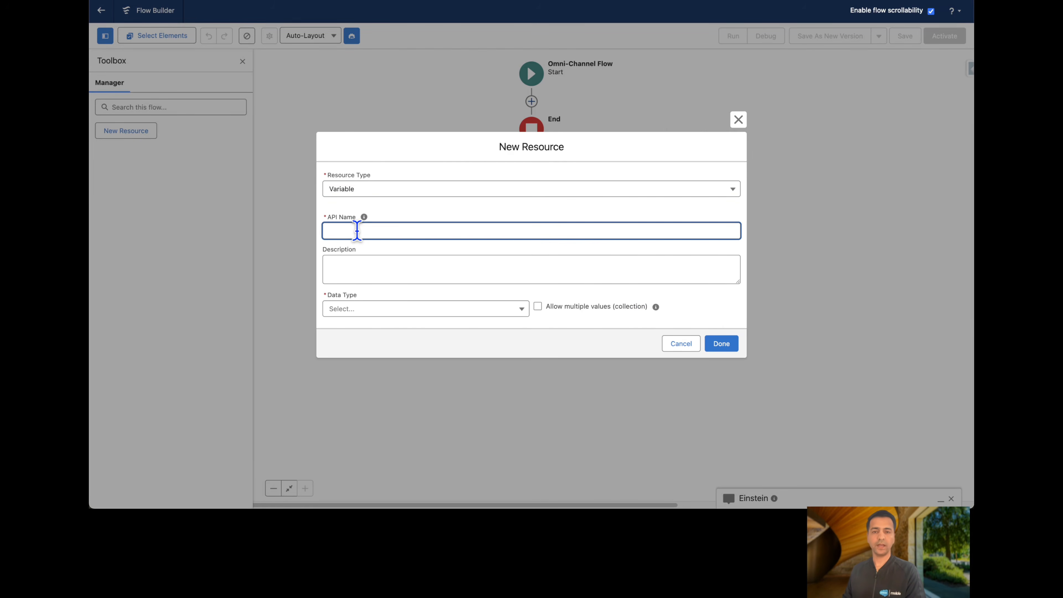
text(recordId)
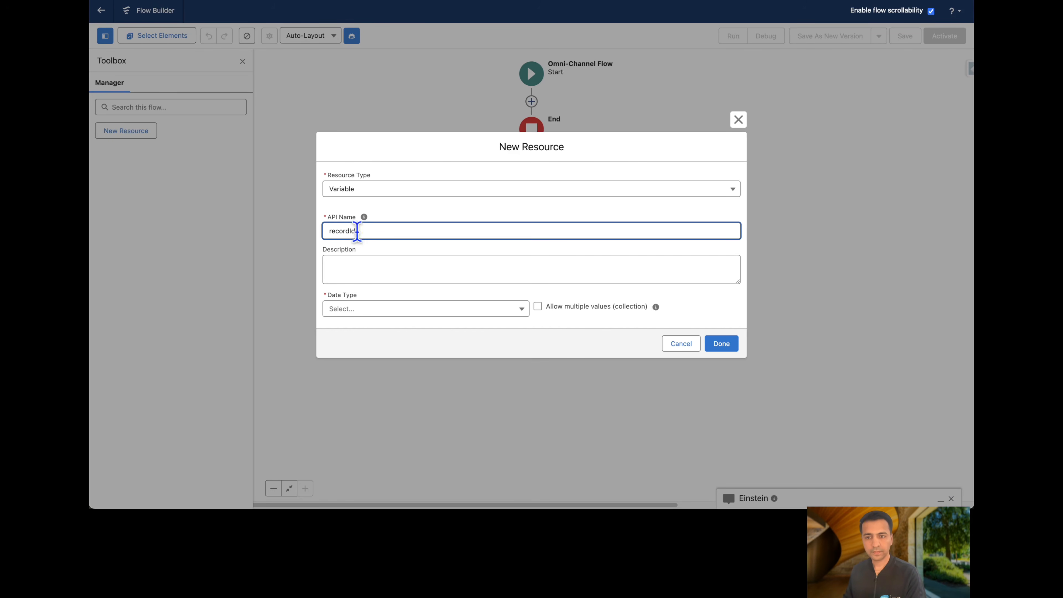
click(368, 310)
click(368, 331)
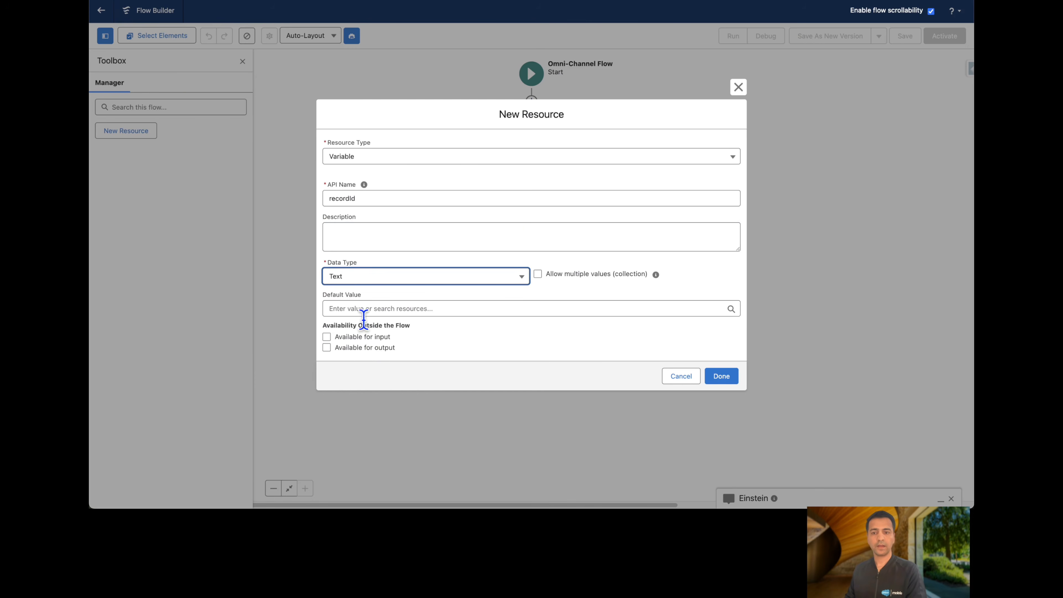
click(363, 343)
click(363, 338)
click(721, 376)
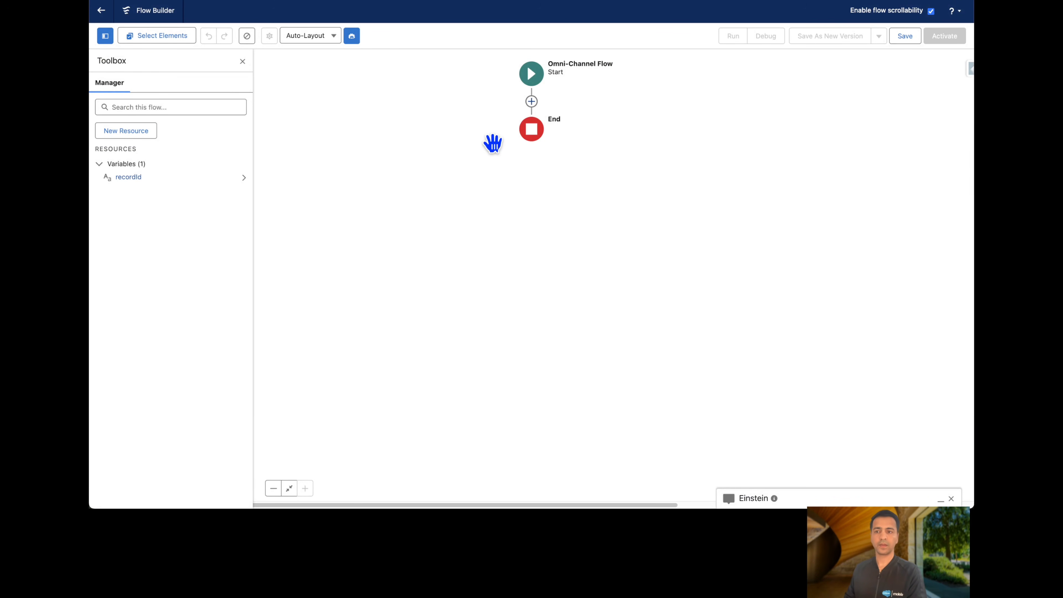
Add a Route Work element after the flow's start, labelled Service Agent Route to Work with API name Service_Agent_Route_to_Work
click(532, 101)
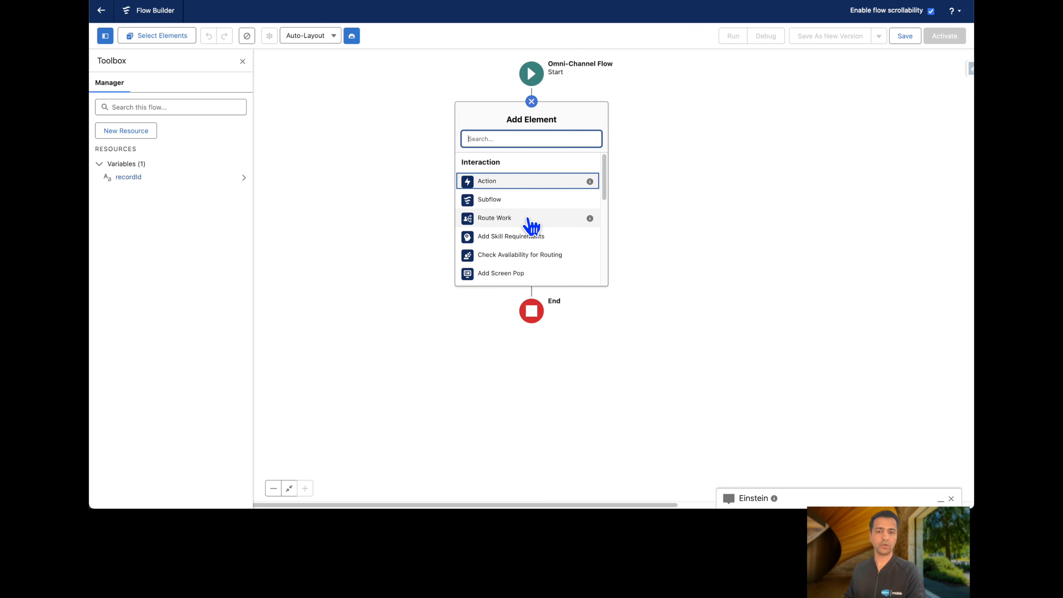
click(532, 226)
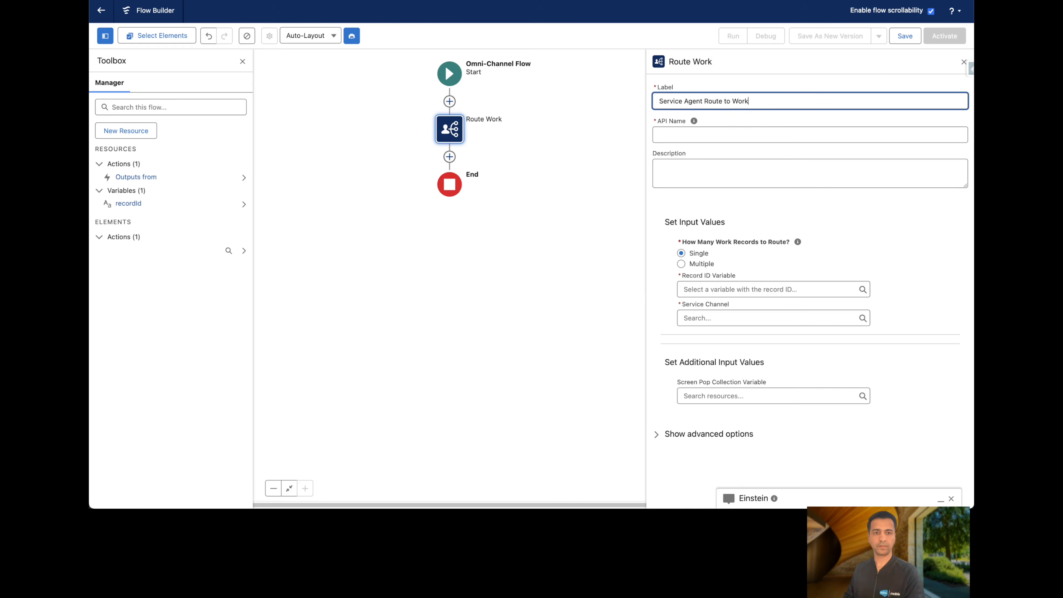
click(694, 135)
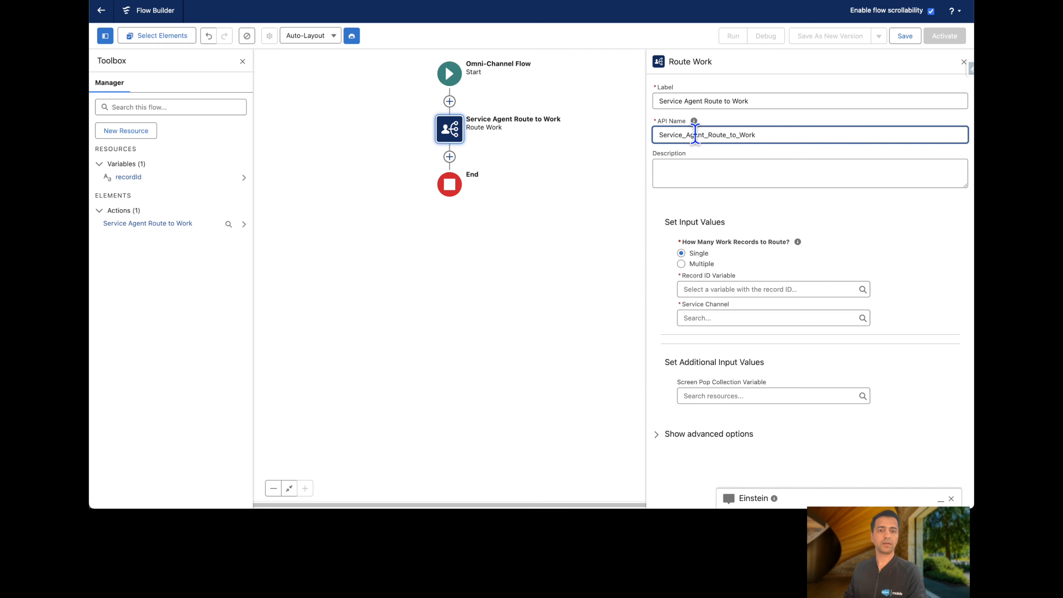
Set the Route Work element's record ID variable to recordId and its service channel to Messaging
click(719, 289)
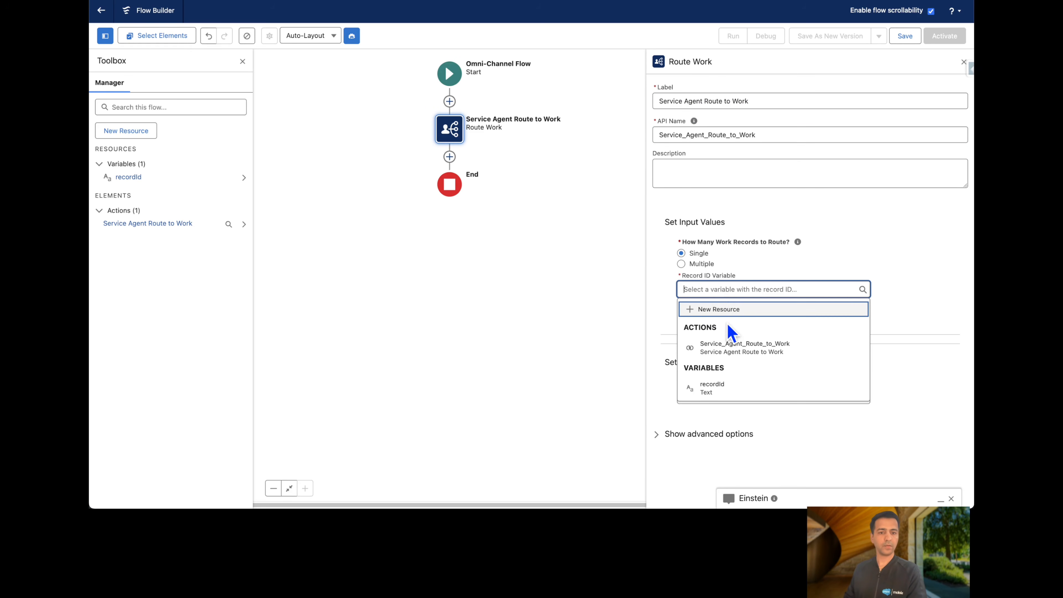
click(726, 389)
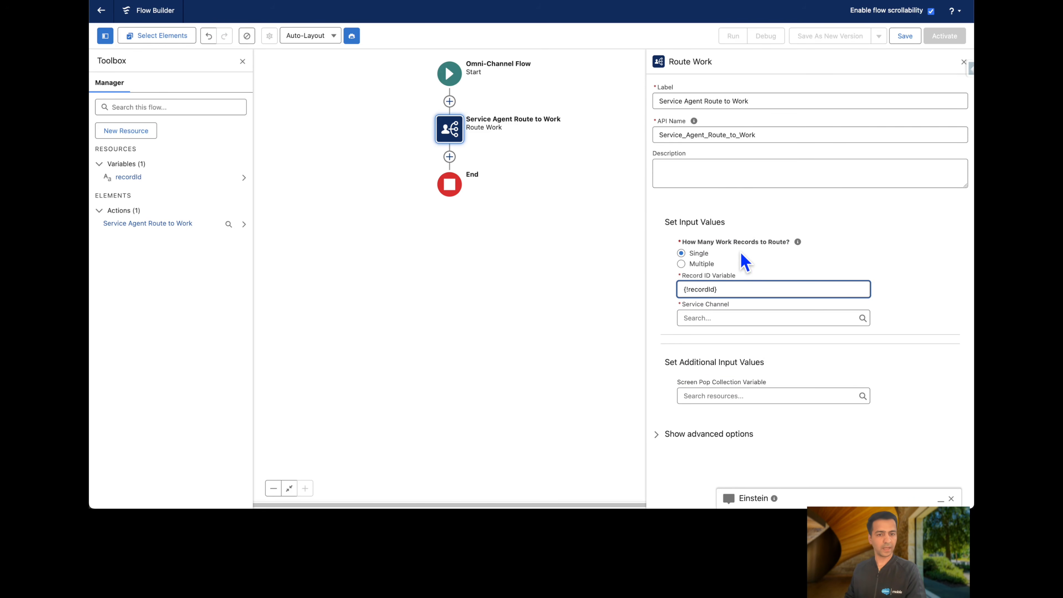
click(711, 317)
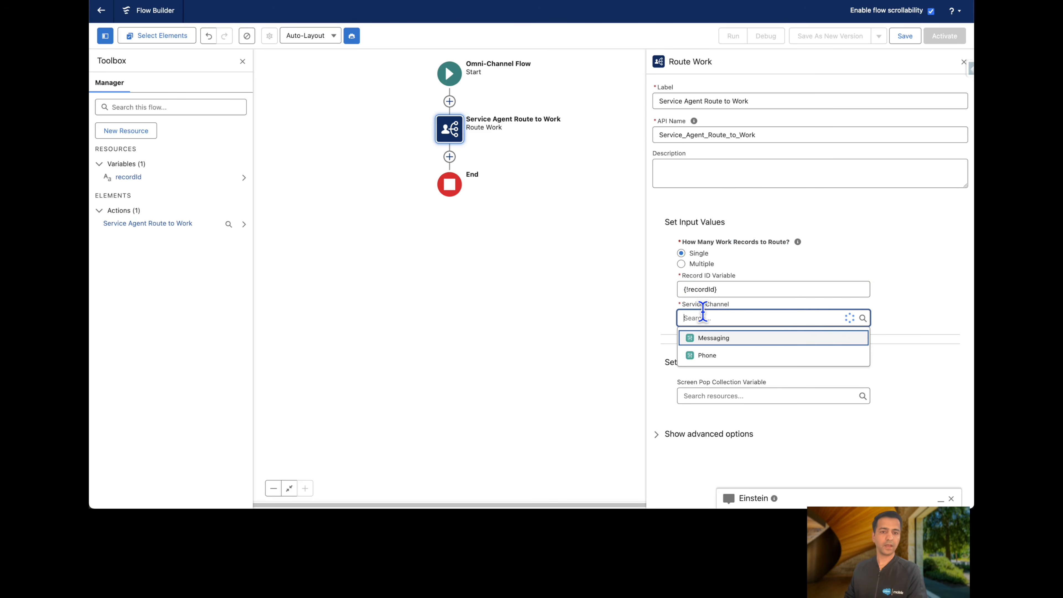
click(722, 343)
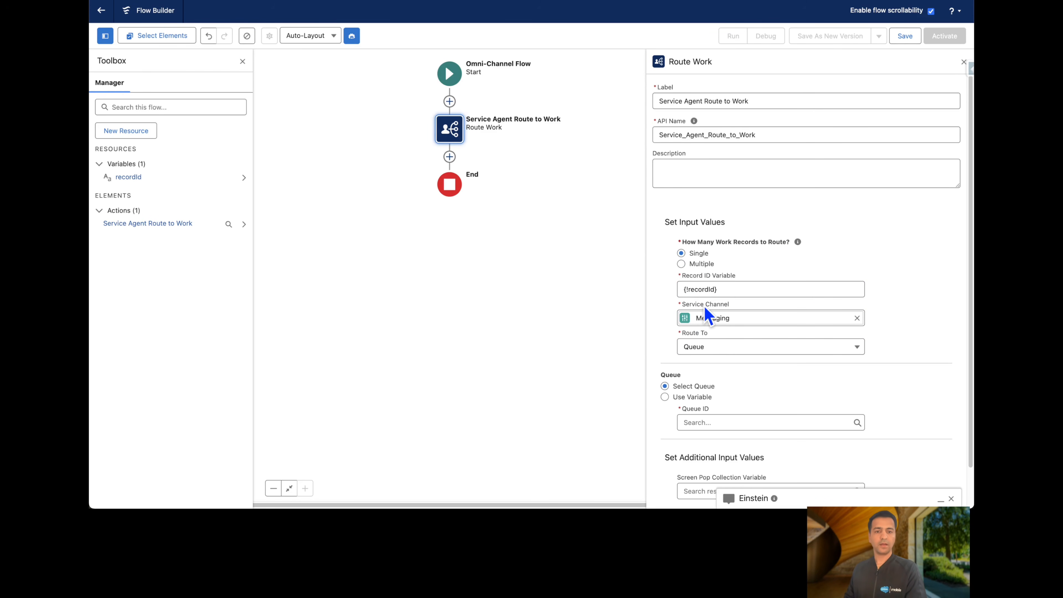
Route the work to an Agentforce Service Agent and select the agent named Agentforce Service Agent
scroll(661, 298, down, 2)
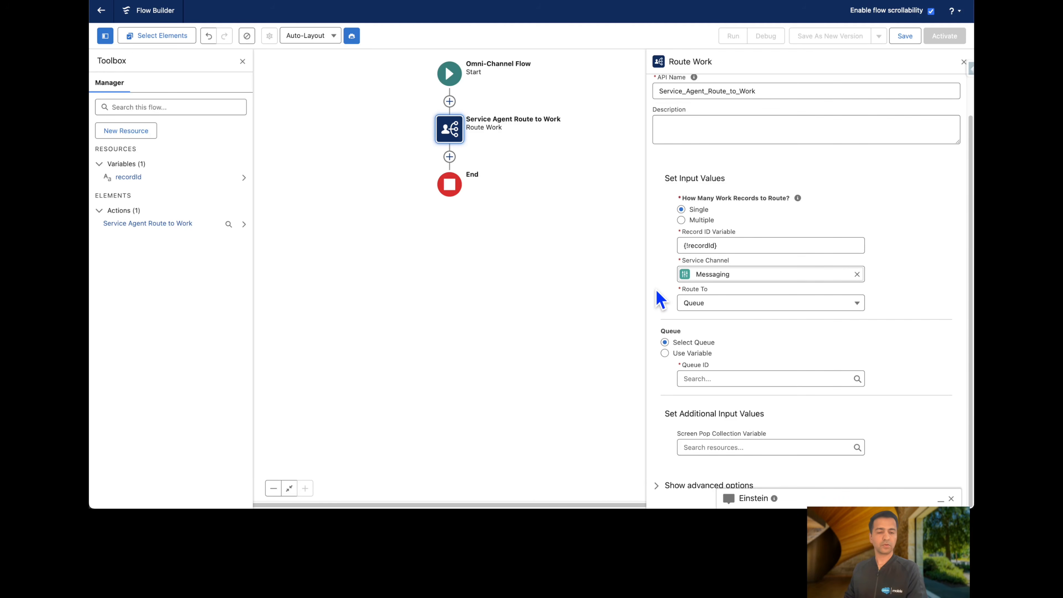
click(720, 302)
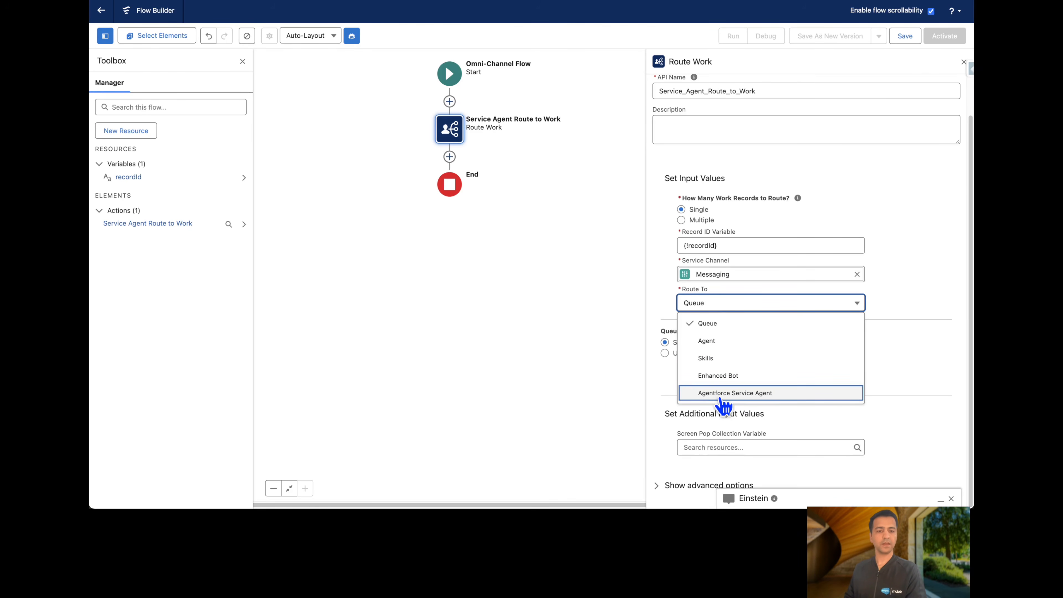
click(775, 395)
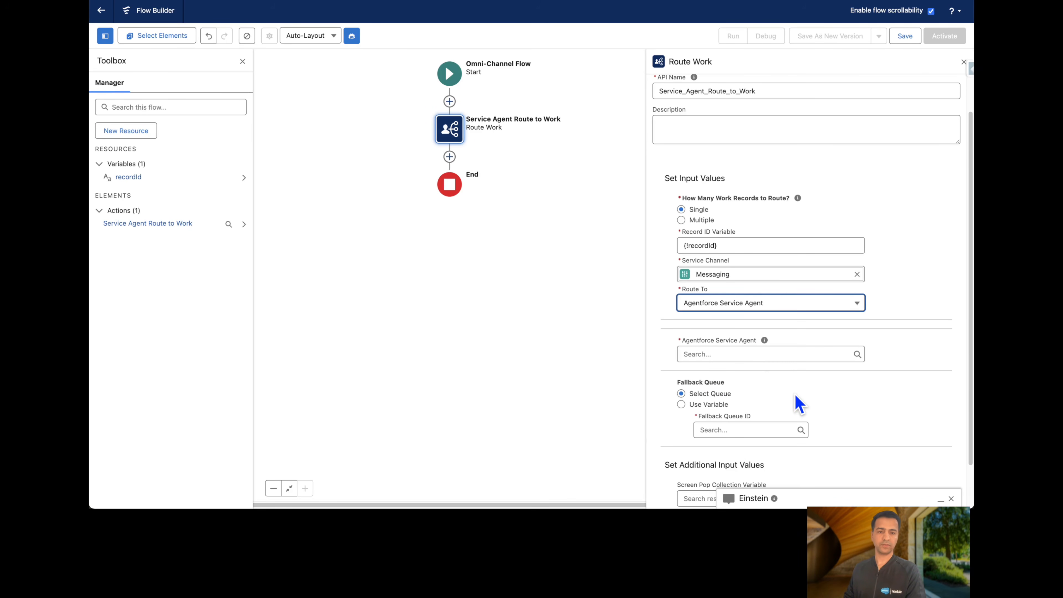
click(739, 354)
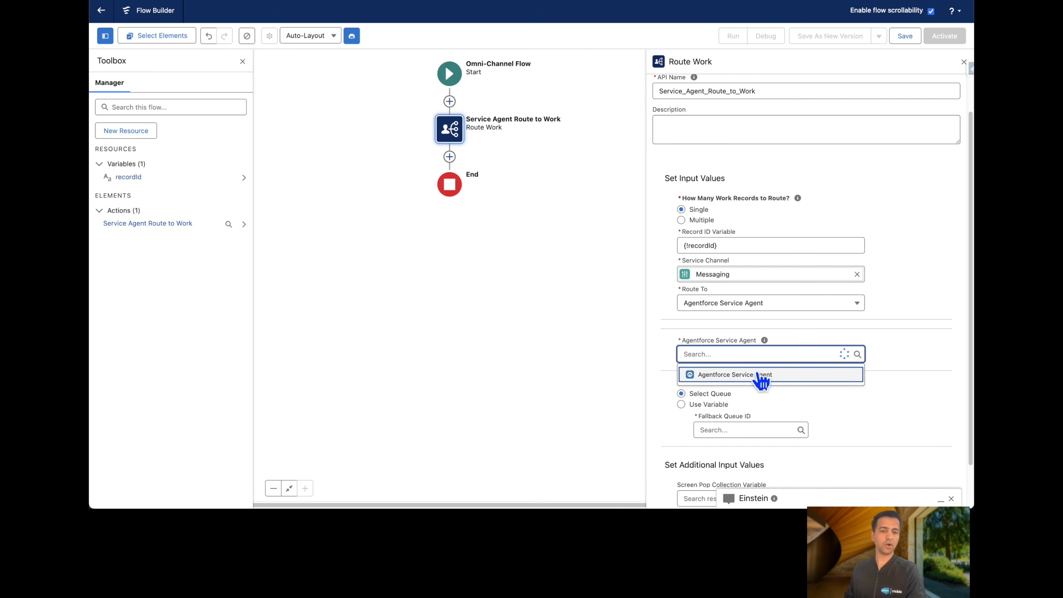
click(730, 378)
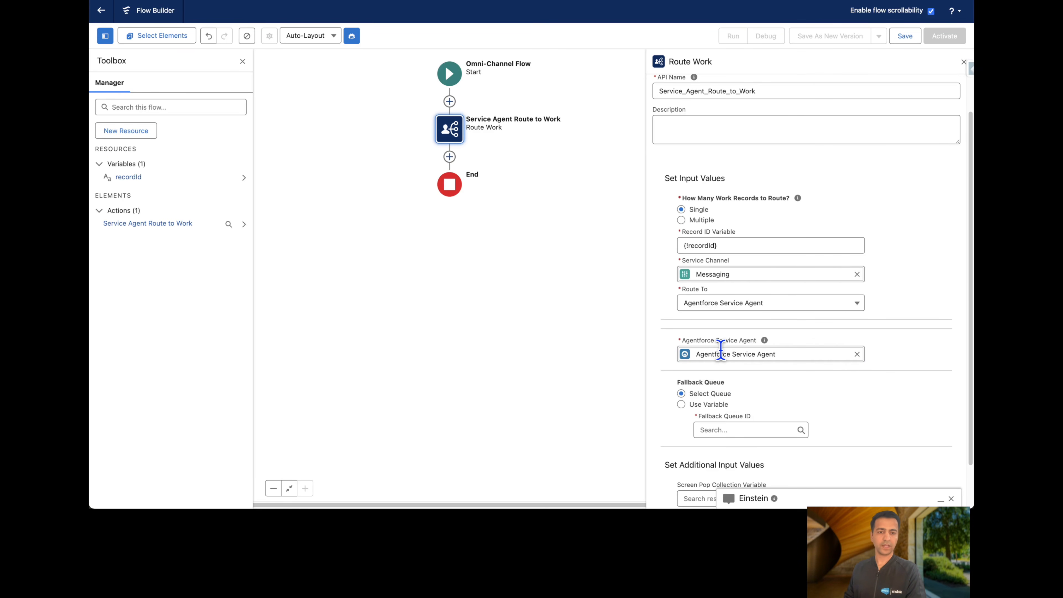
Select Messaging Queue as the fallback queue and close the Route Work settings
scroll(719, 349, down, 1)
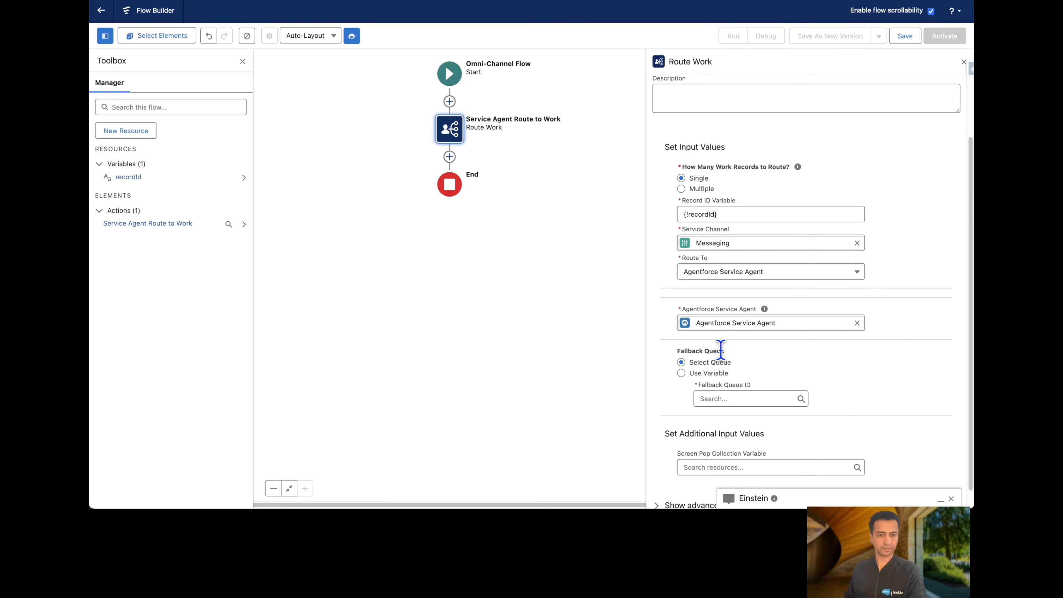
click(749, 398)
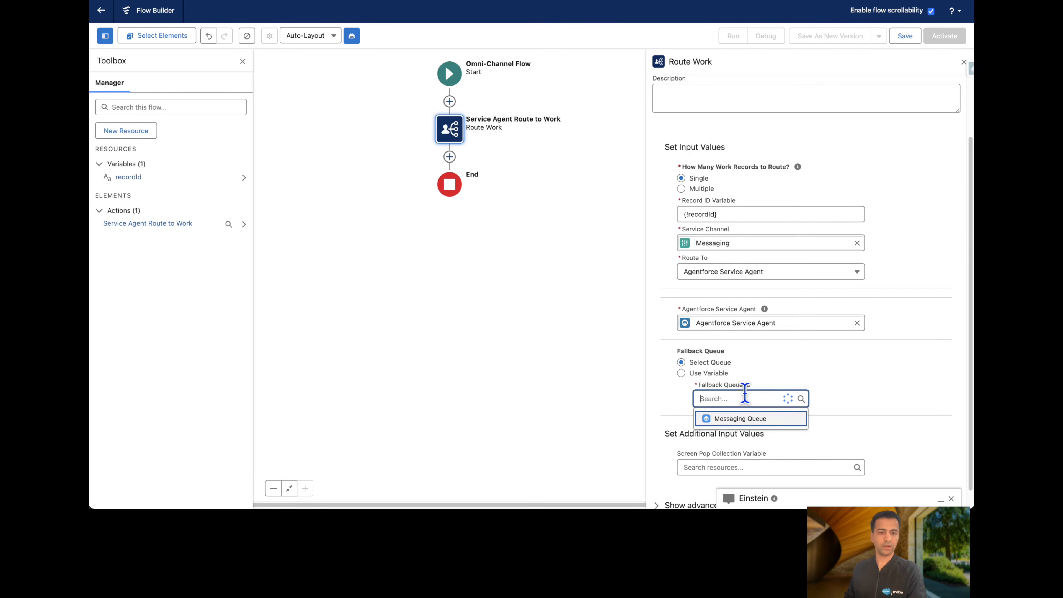
click(741, 418)
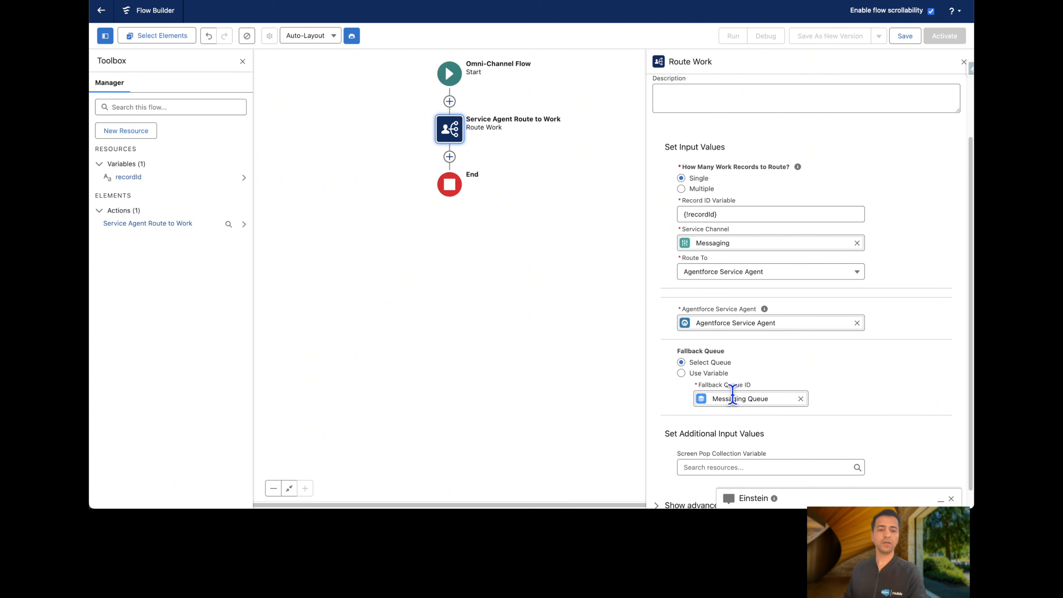
scroll(815, 352, down, 1)
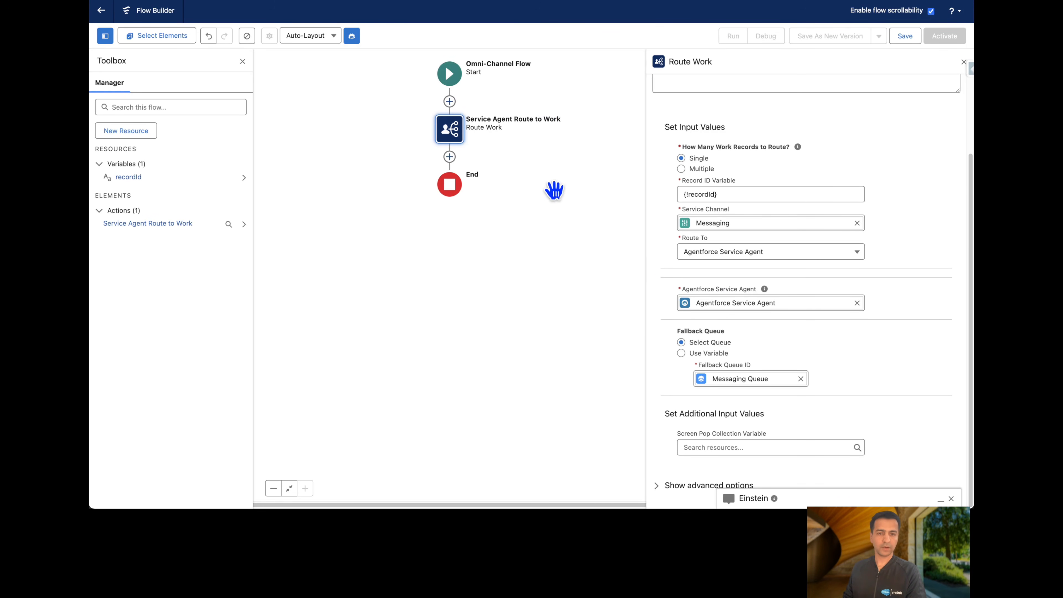
click(965, 63)
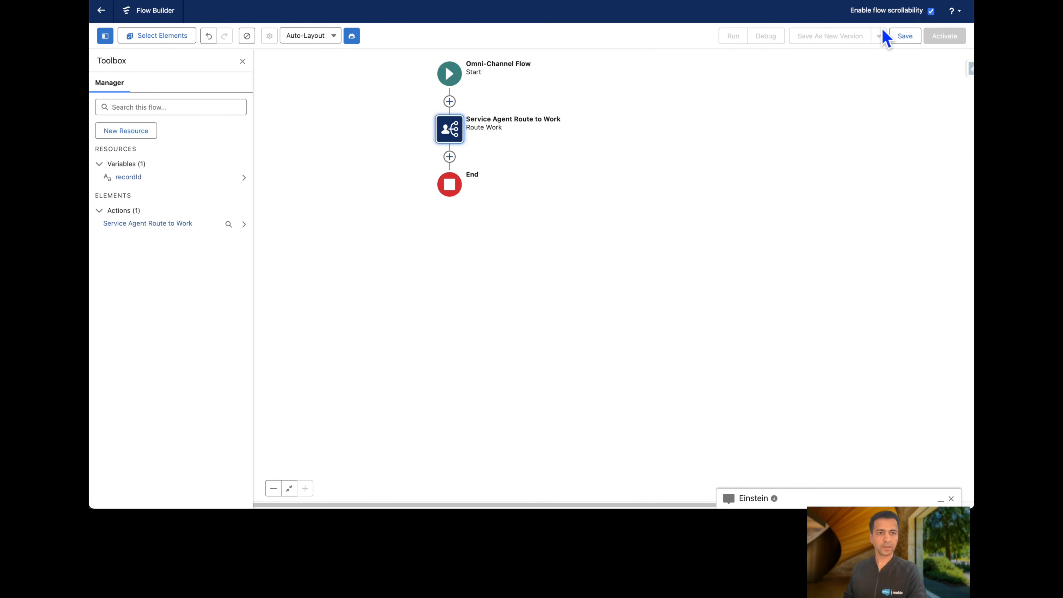
Save the flow with the label "Flow: Service Agent Route To Work" and activate it
click(904, 37)
click(447, 212)
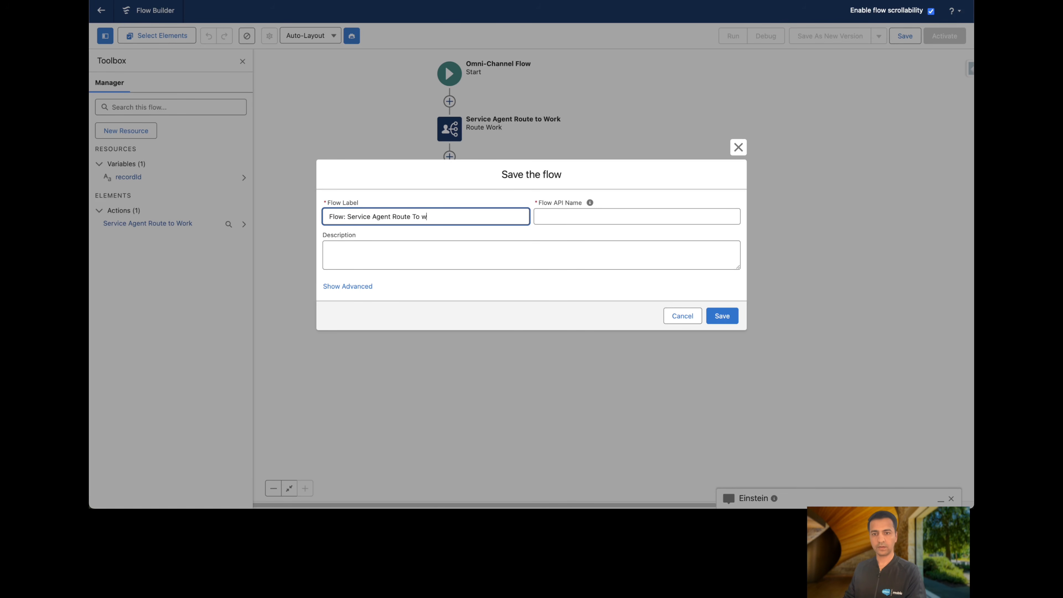
text(rk)
key(Tab)
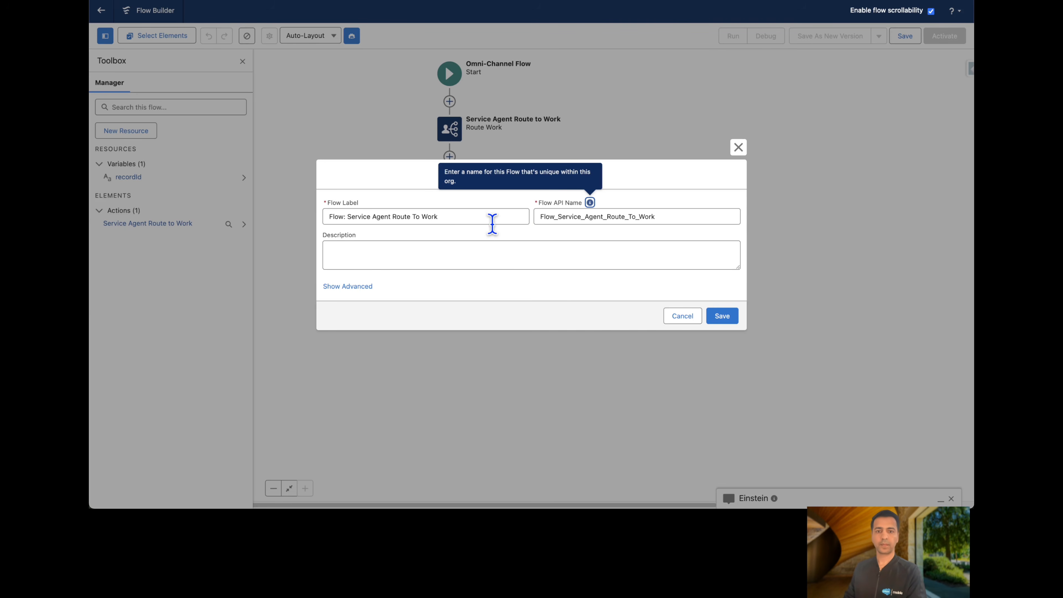
click(570, 254)
click(722, 316)
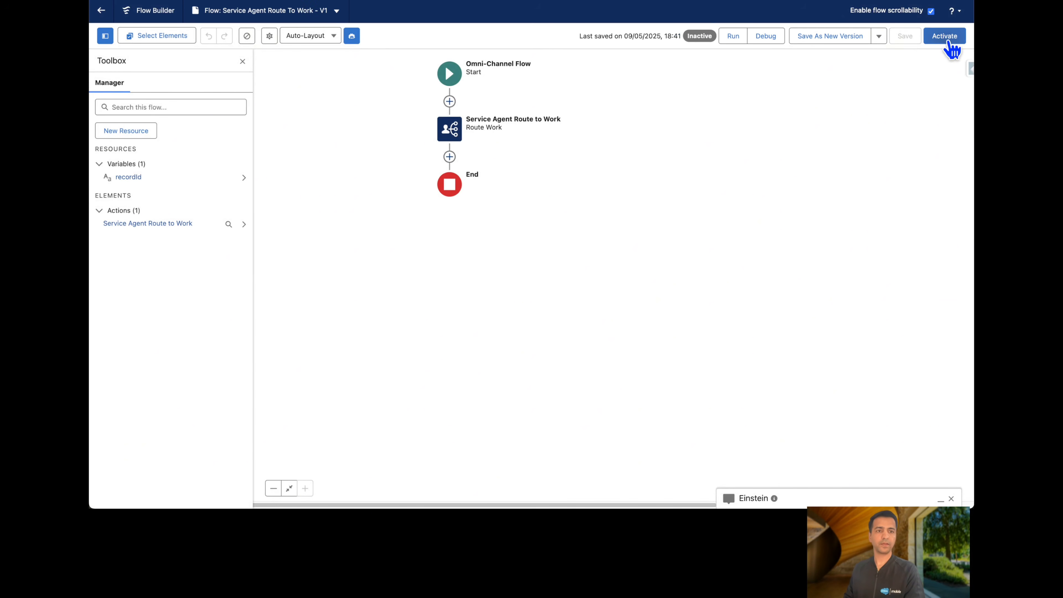
click(948, 41)
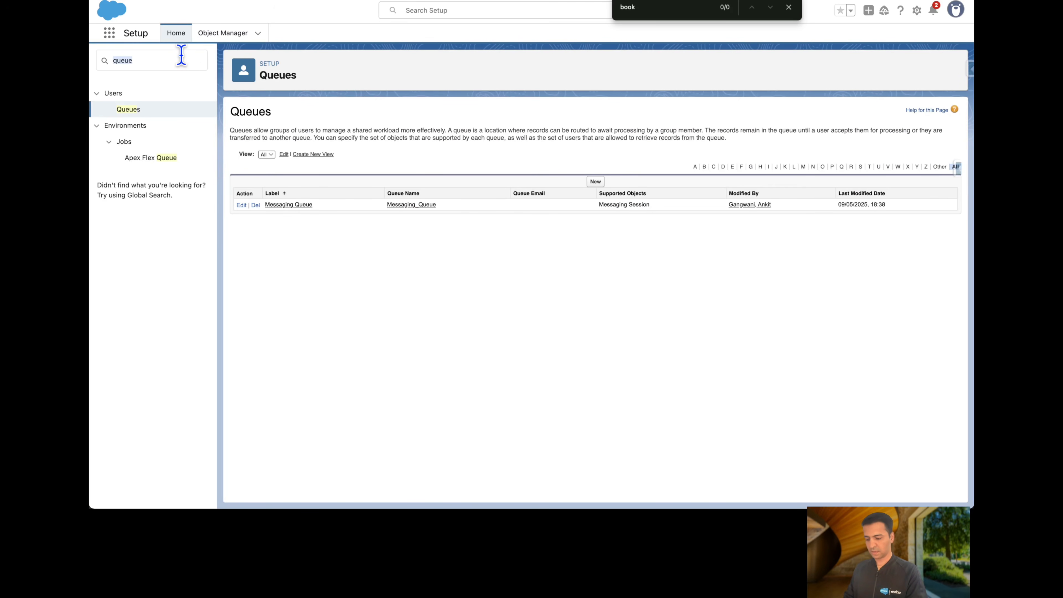
Find the Digital Experiences settings in Setup, enable Digital Experiences and confirm registering the domain name
click(180, 55)
text(digita)
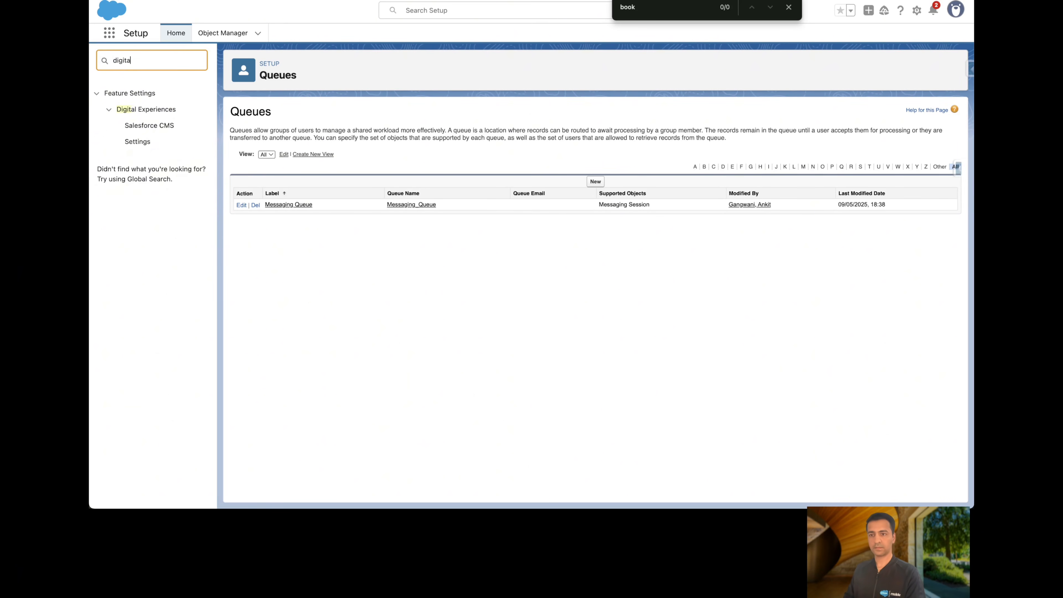
click(139, 144)
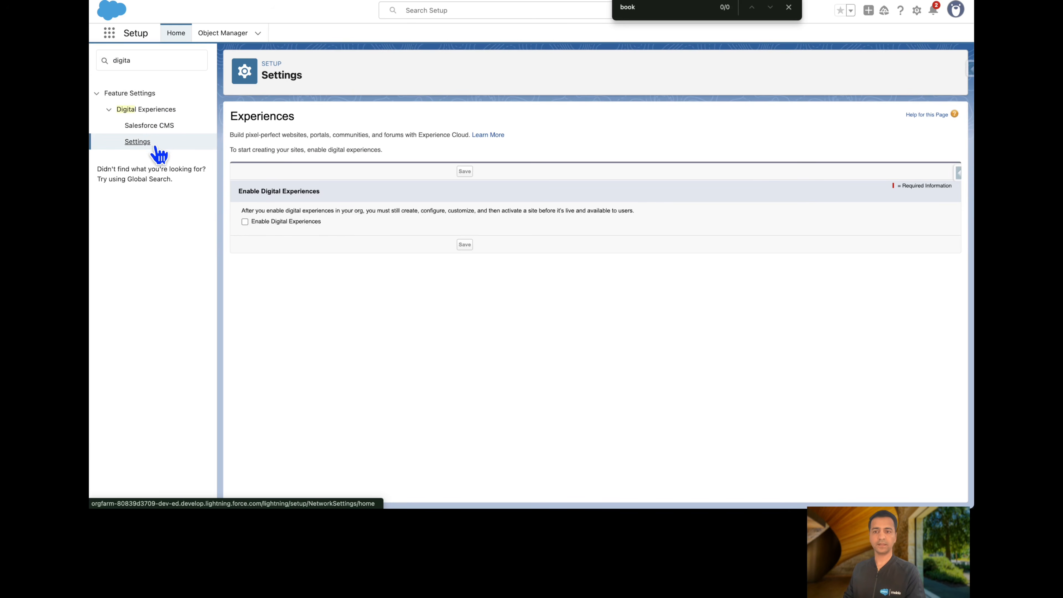
click(245, 222)
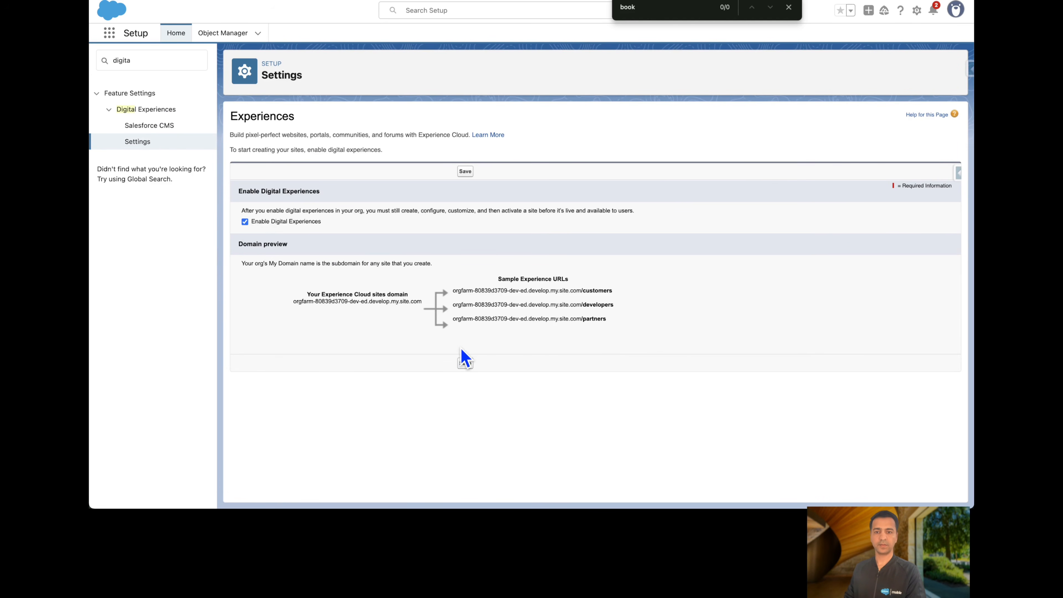
click(465, 364)
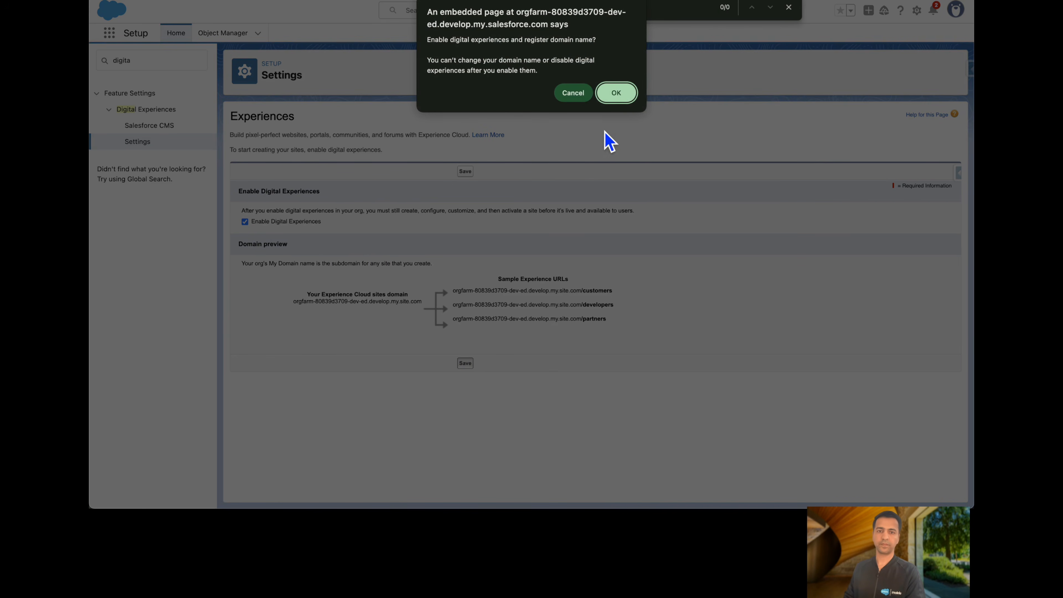
click(611, 95)
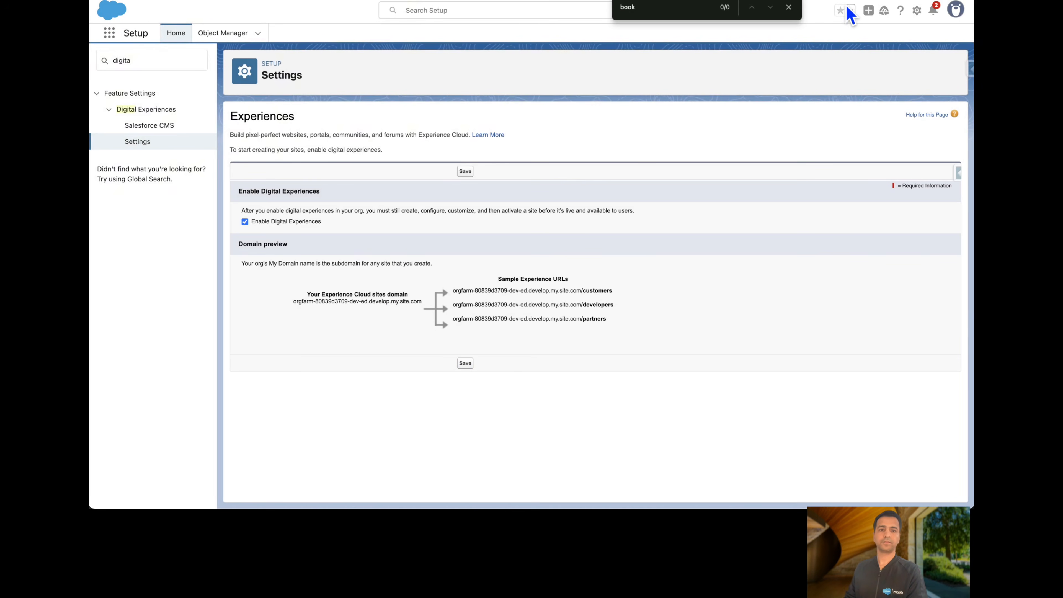
click(788, 7)
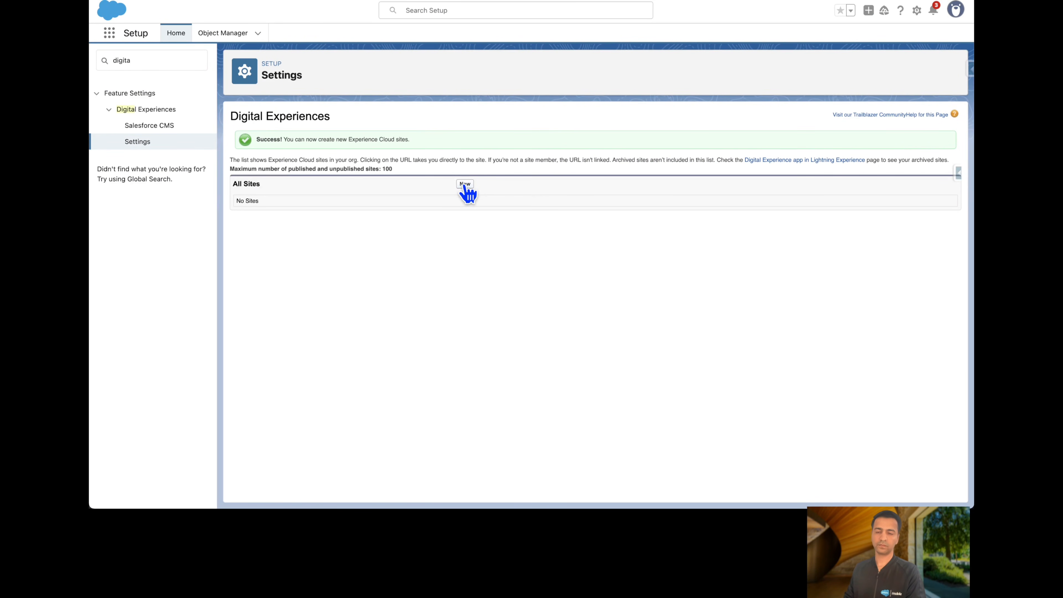
Create a new Experience Cloud site from the Customer Service template, with Agent as both its name and URL ending
click(465, 185)
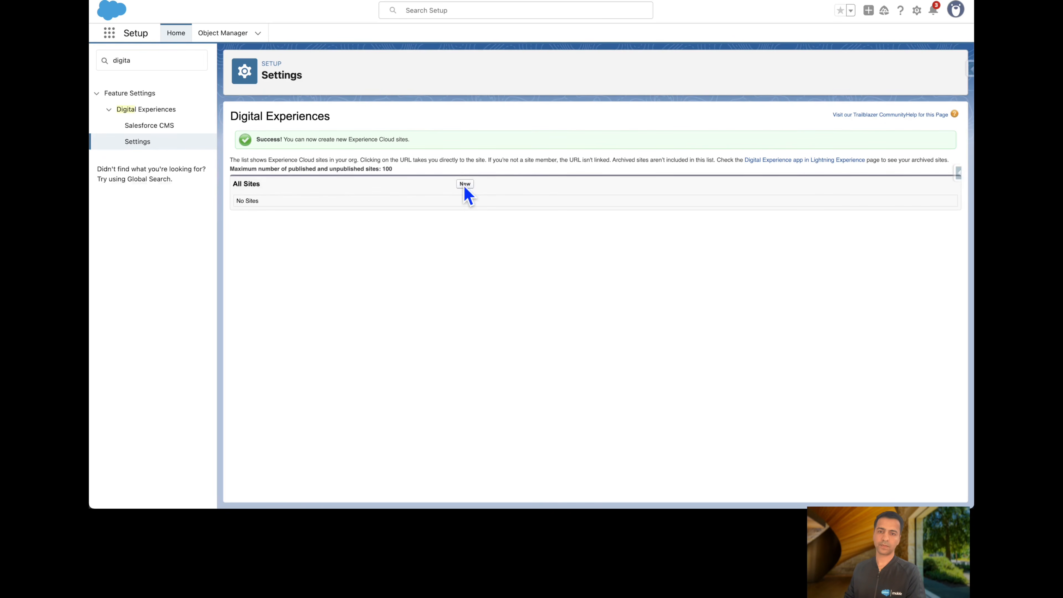
scroll(468, 194, down, 1)
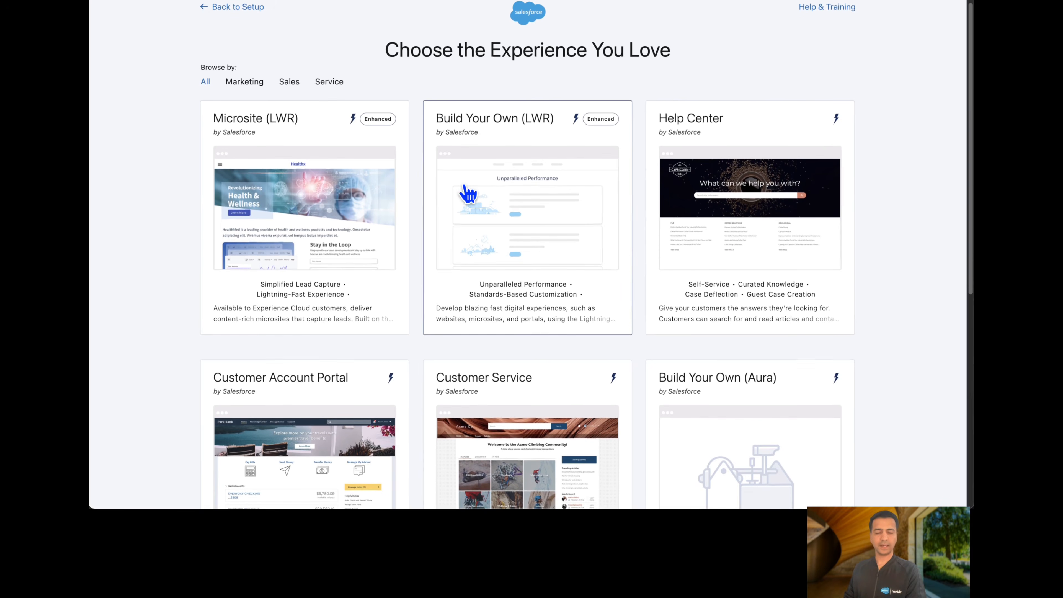
scroll(468, 193, down, 4)
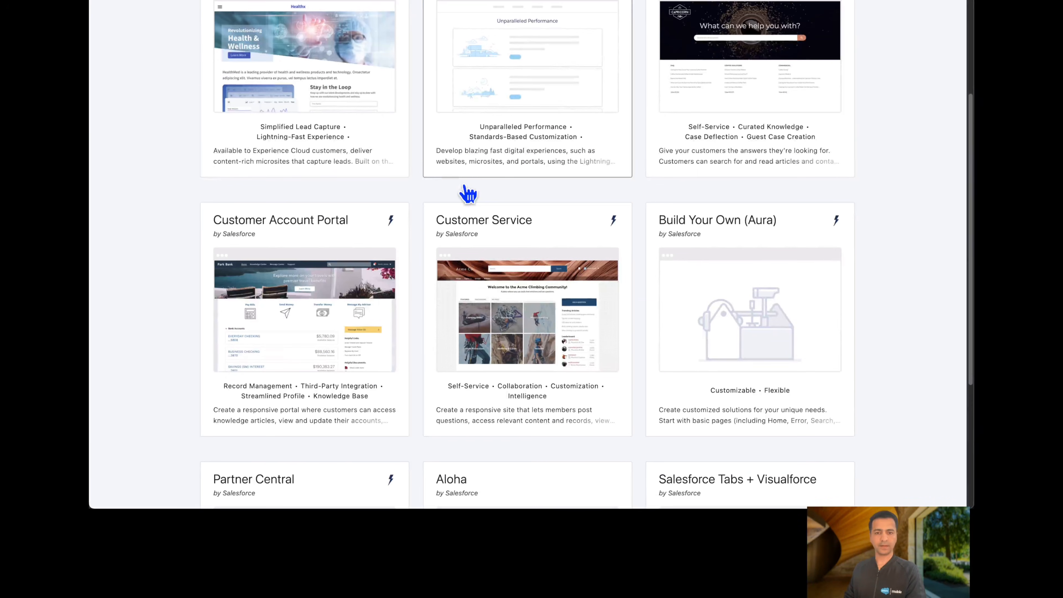
click(536, 287)
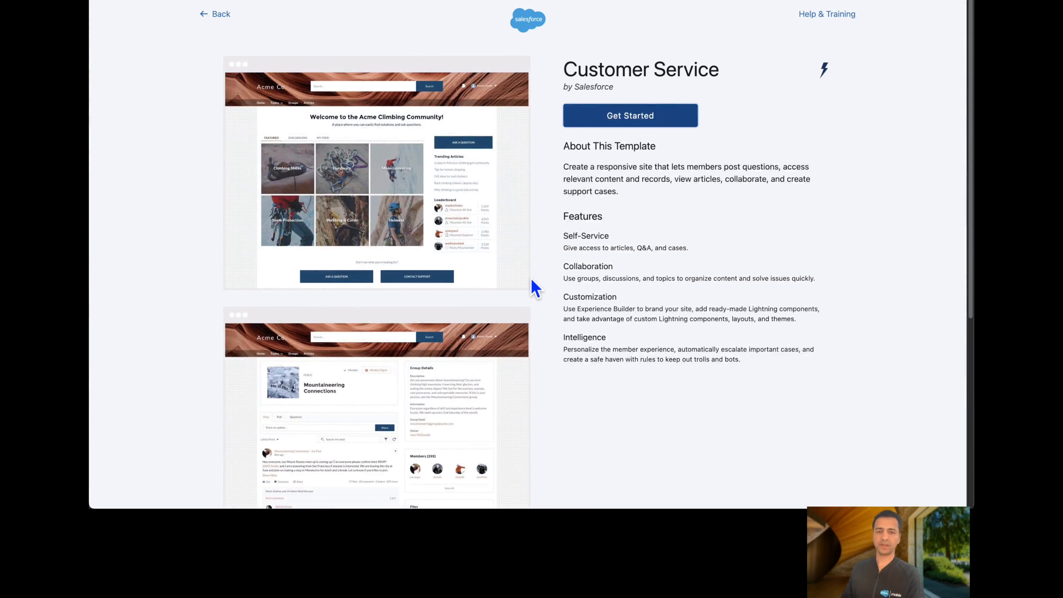
click(623, 121)
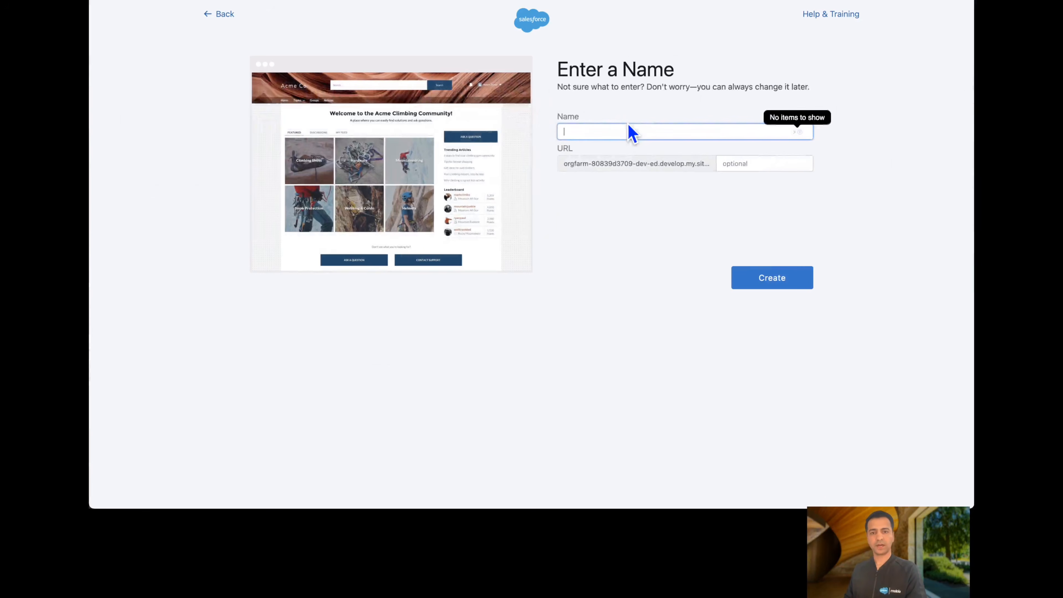
text(Agent)
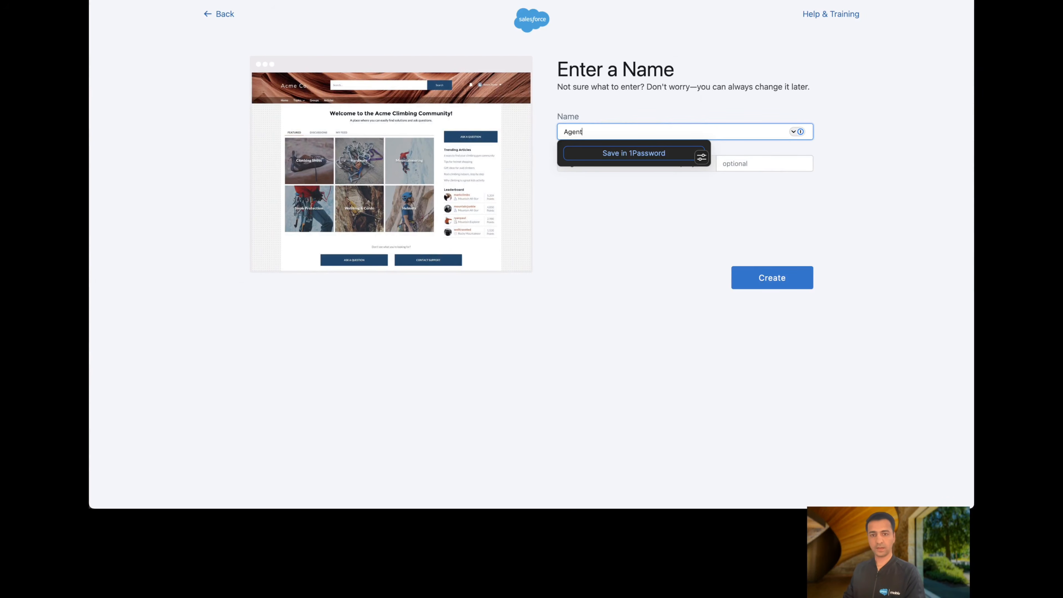
key(Tab)
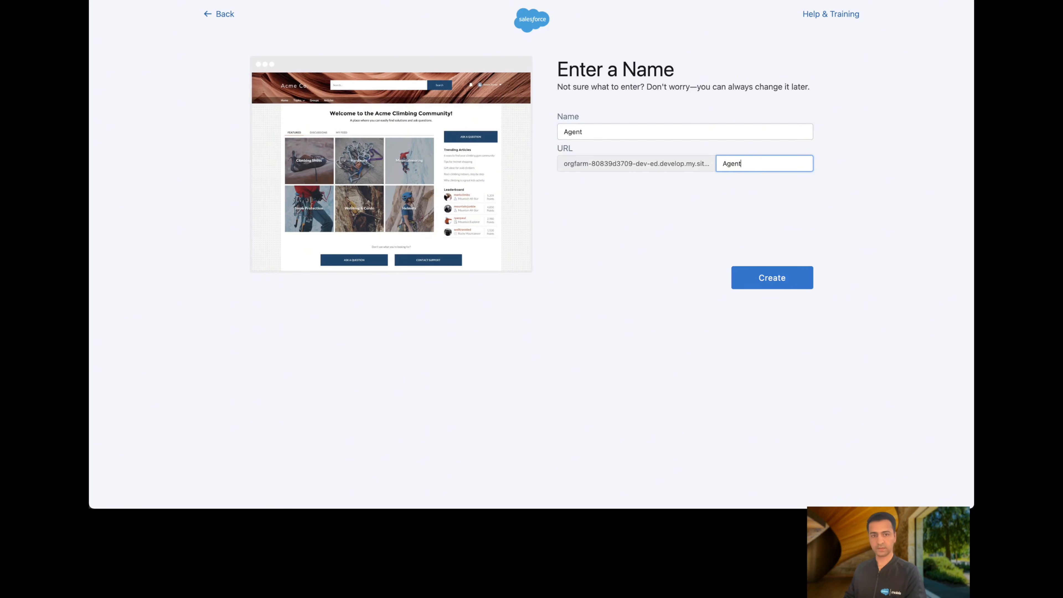
click(783, 263)
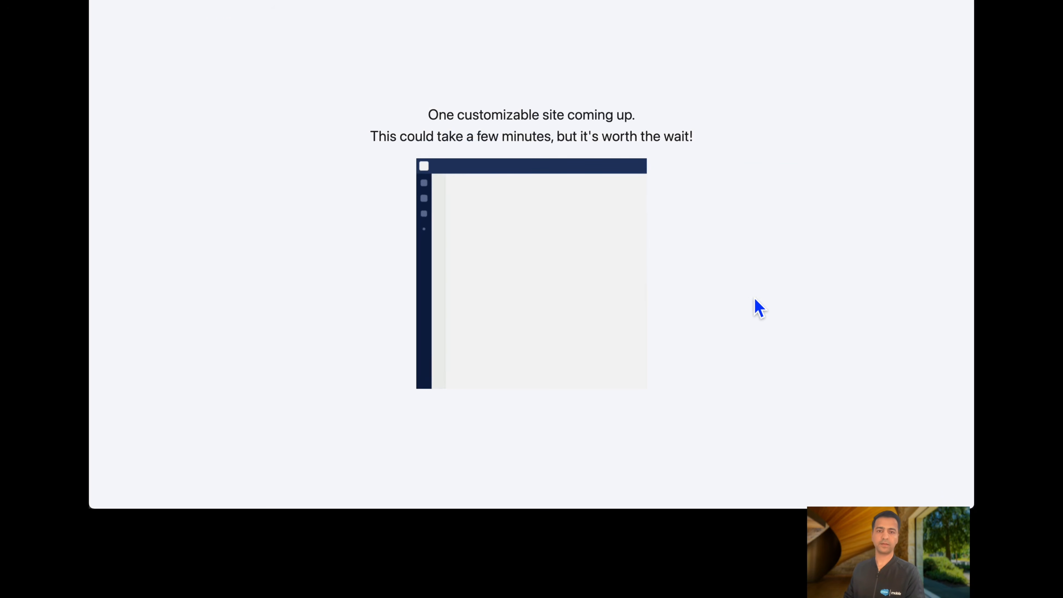
Open the Administration workspace of the new Agent site
right_click(351, 150)
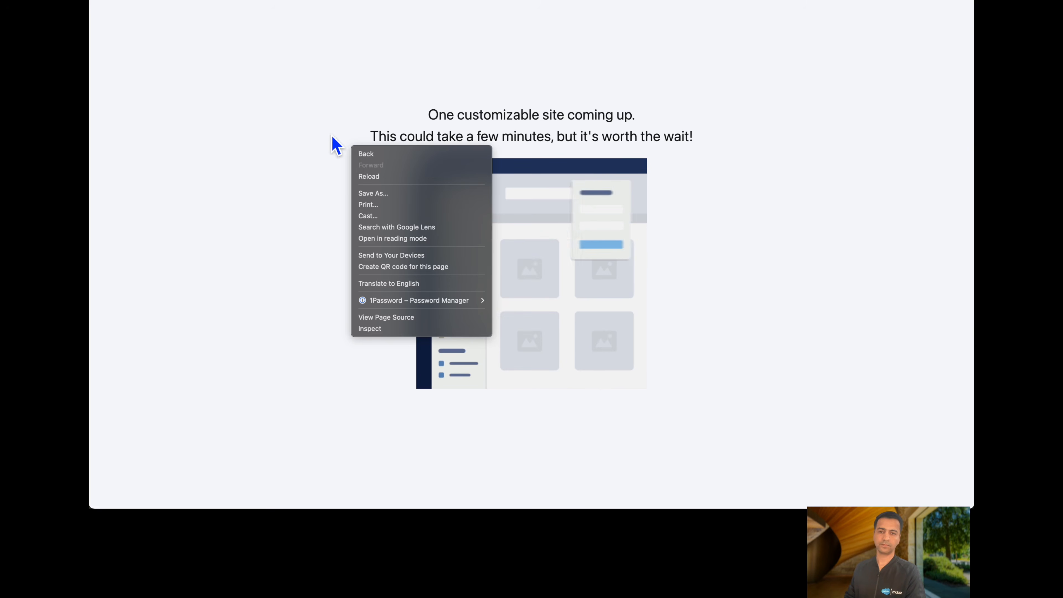
click(314, 121)
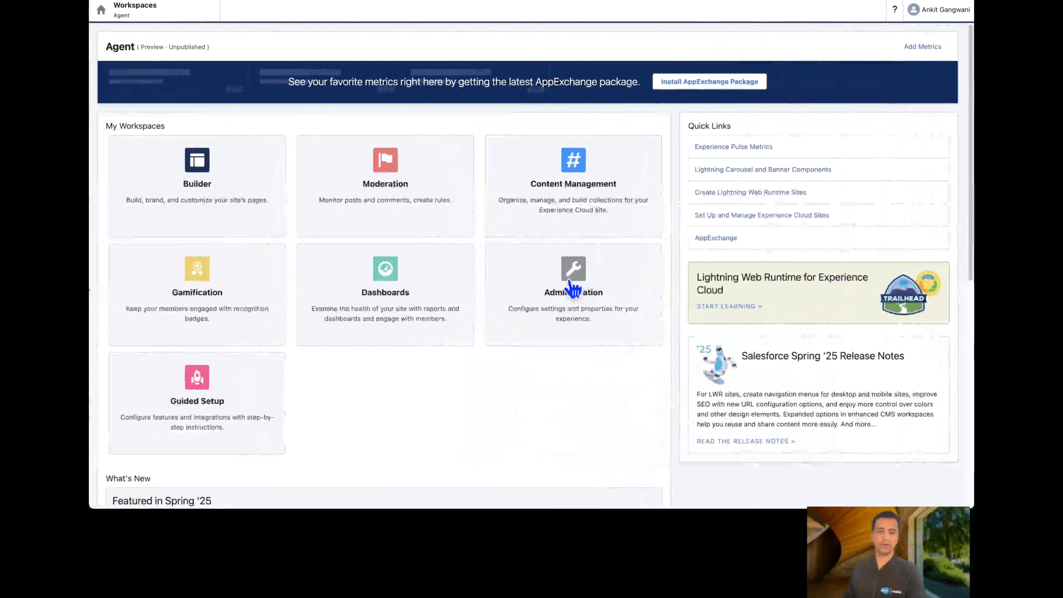
click(575, 300)
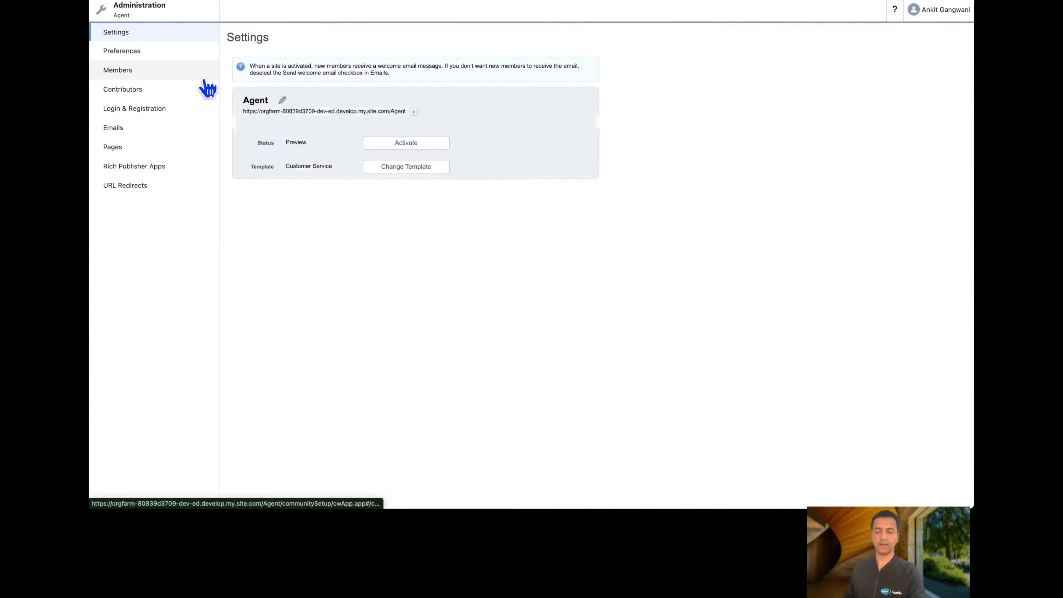
Activate the Agent site, confirming its availability to members, and publish it from Experience Builder
click(415, 147)
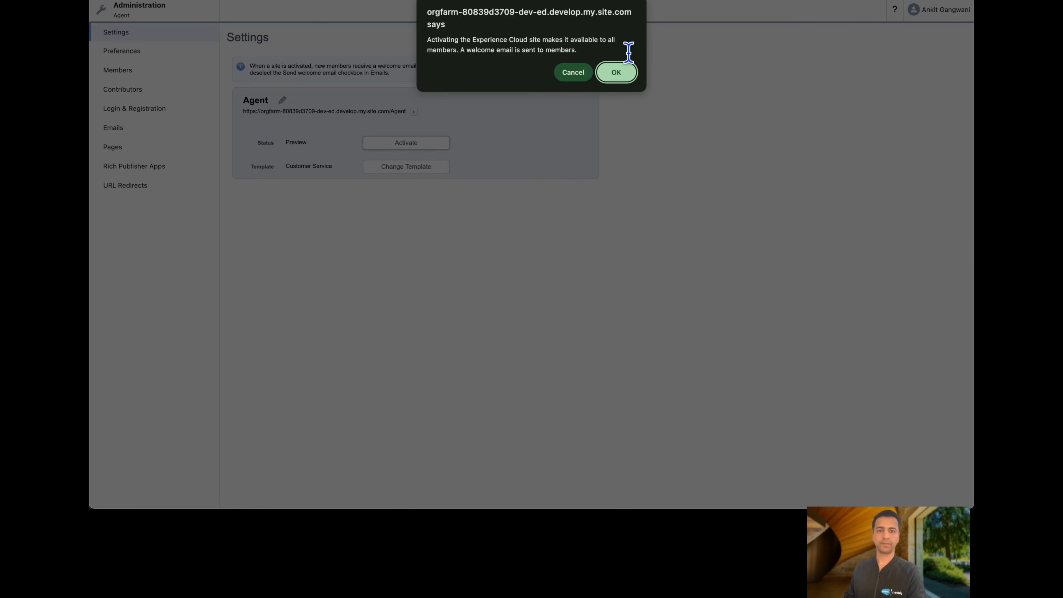
click(626, 79)
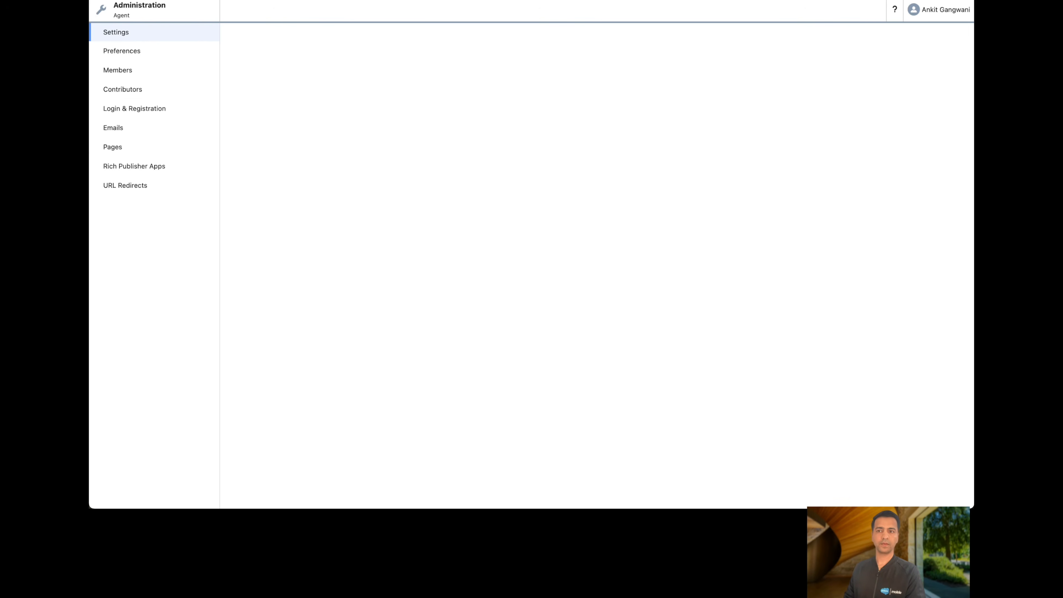
click(104, 14)
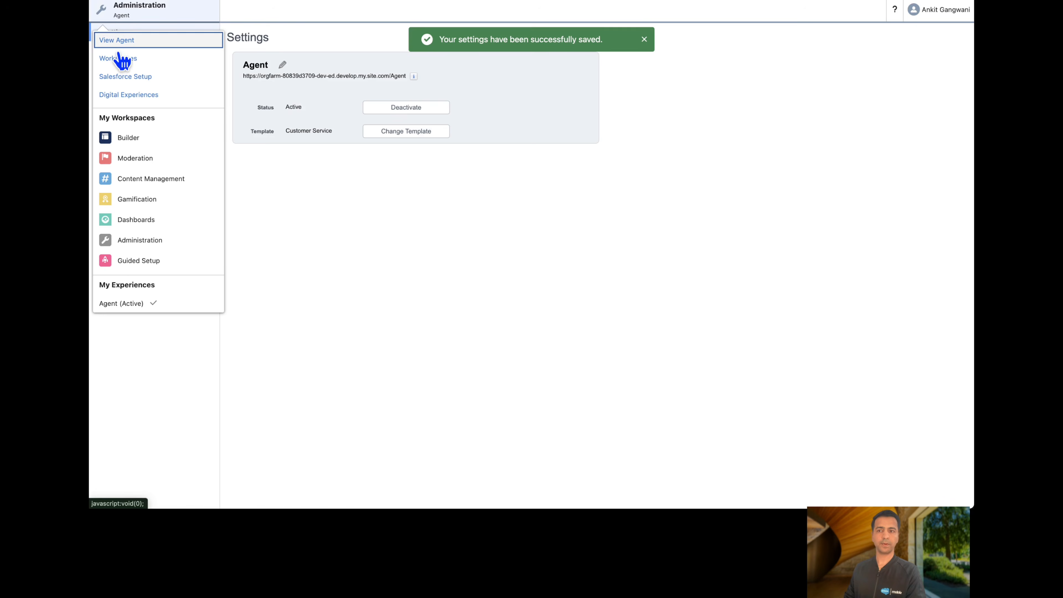
click(126, 140)
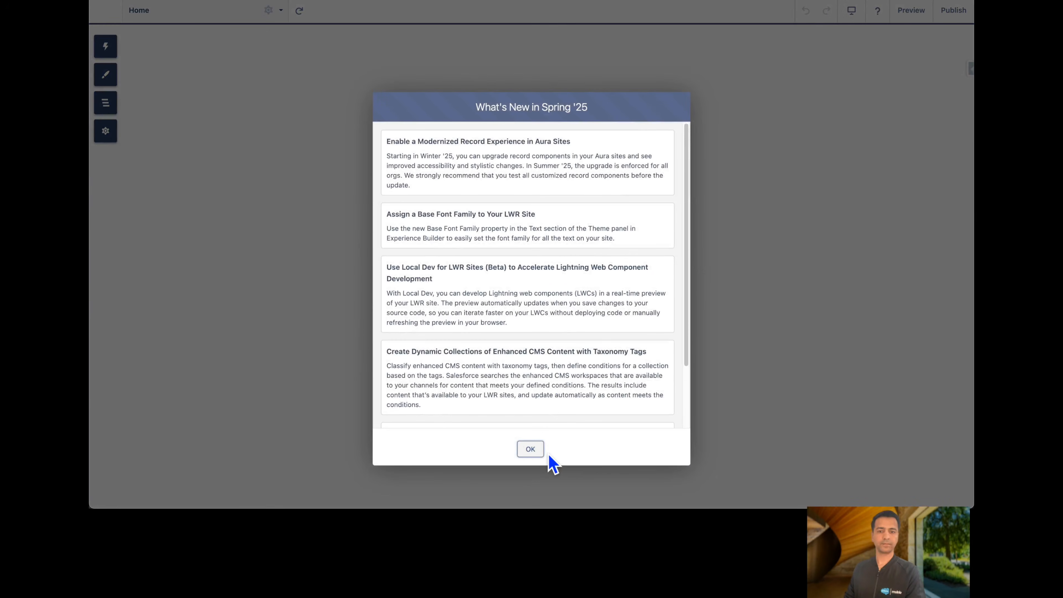
click(529, 449)
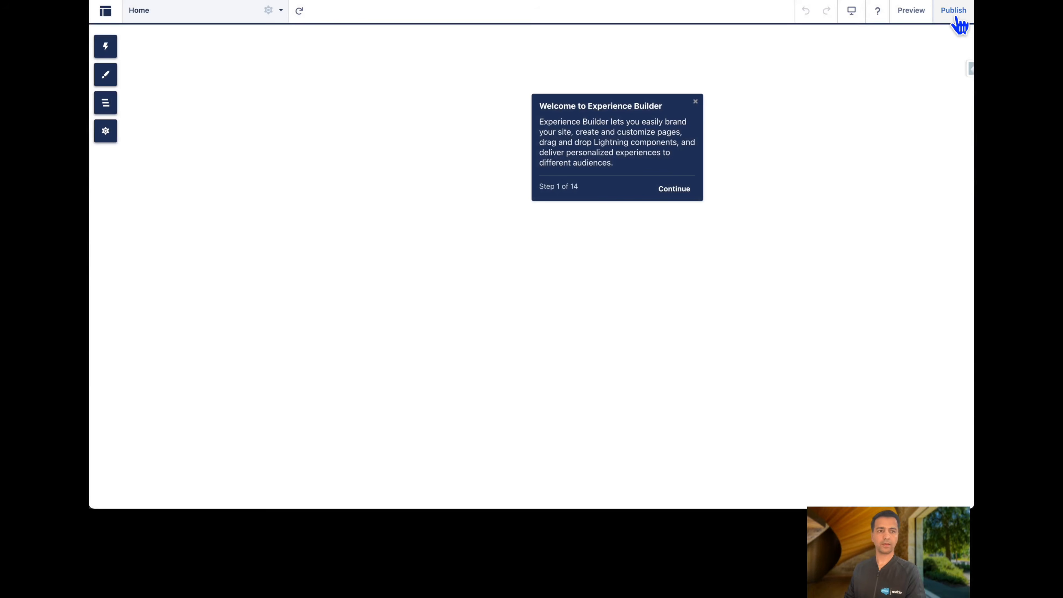
click(954, 12)
click(672, 369)
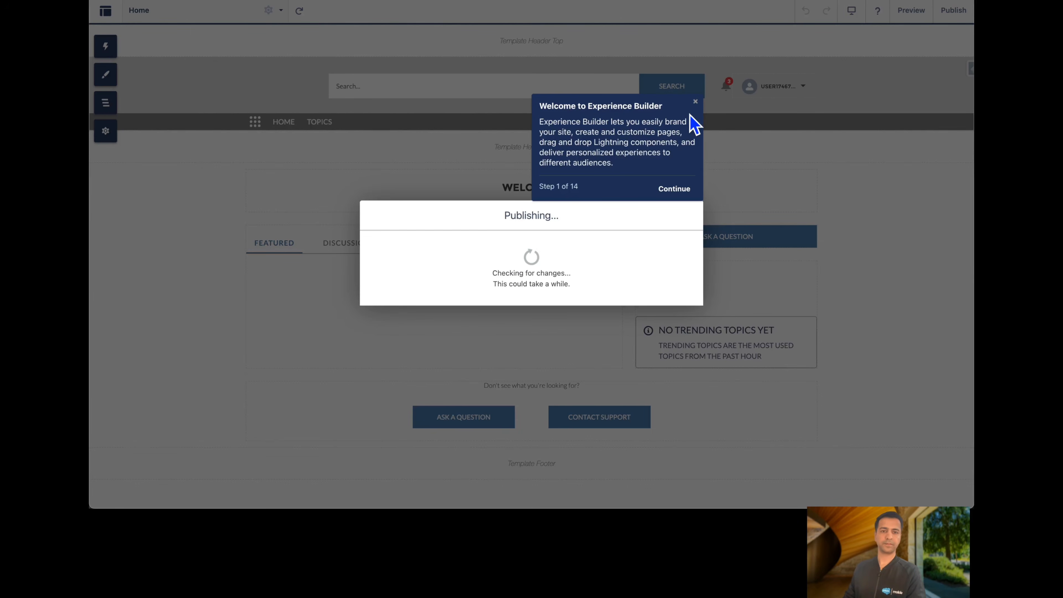
click(695, 102)
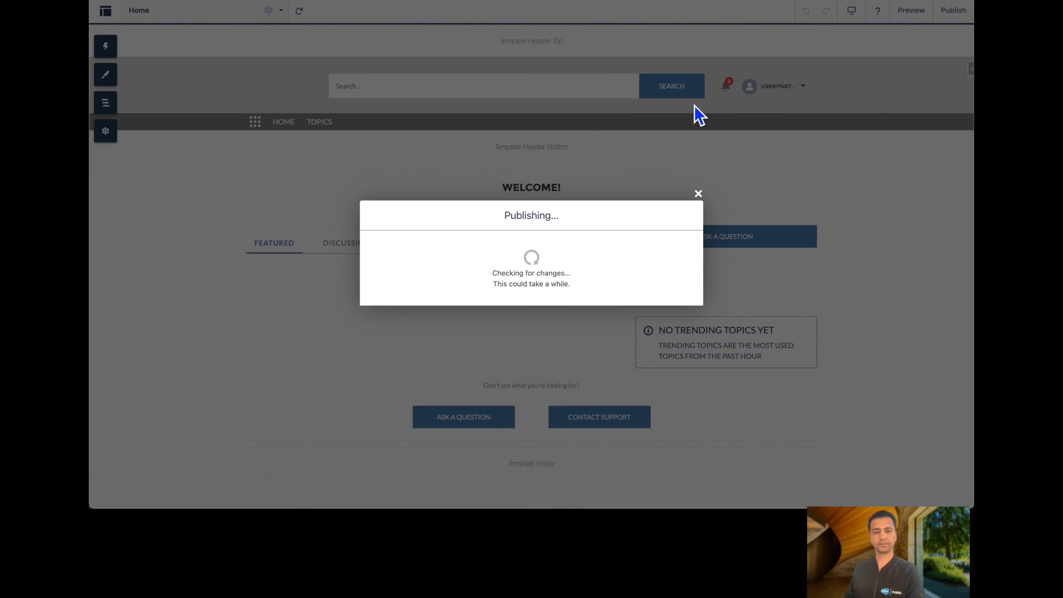
click(681, 310)
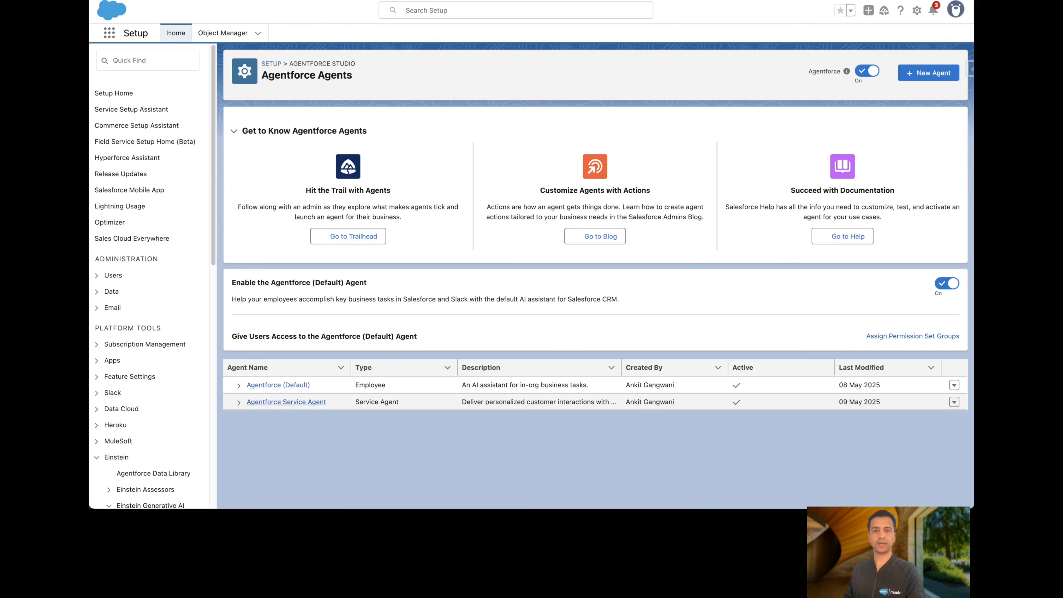
Find Messaging Settings in Setup, dismiss the WhatsApp notice and turn on Messaging
click(172, 58)
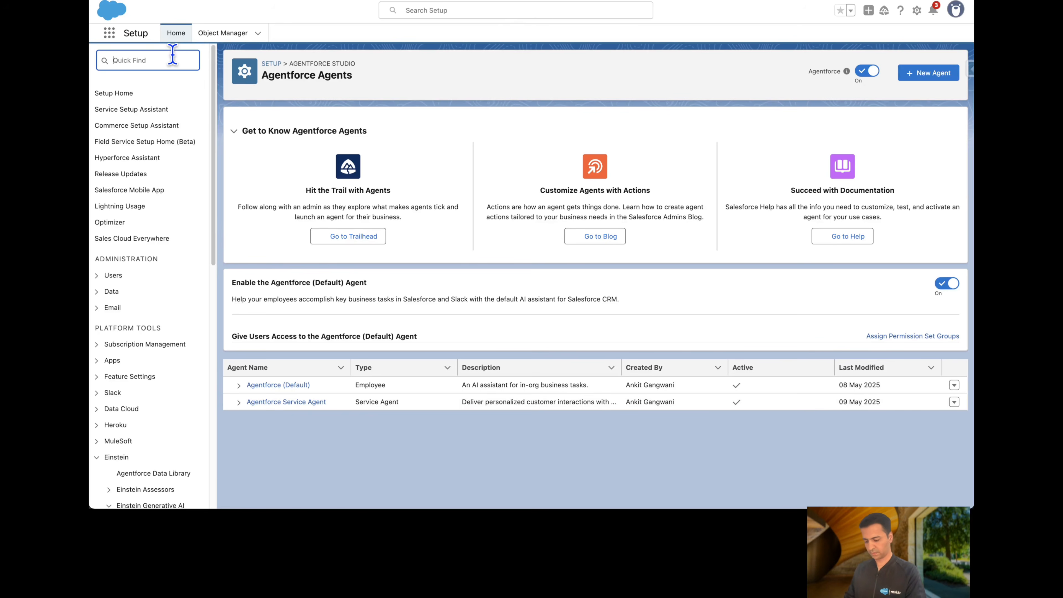
text(messaging)
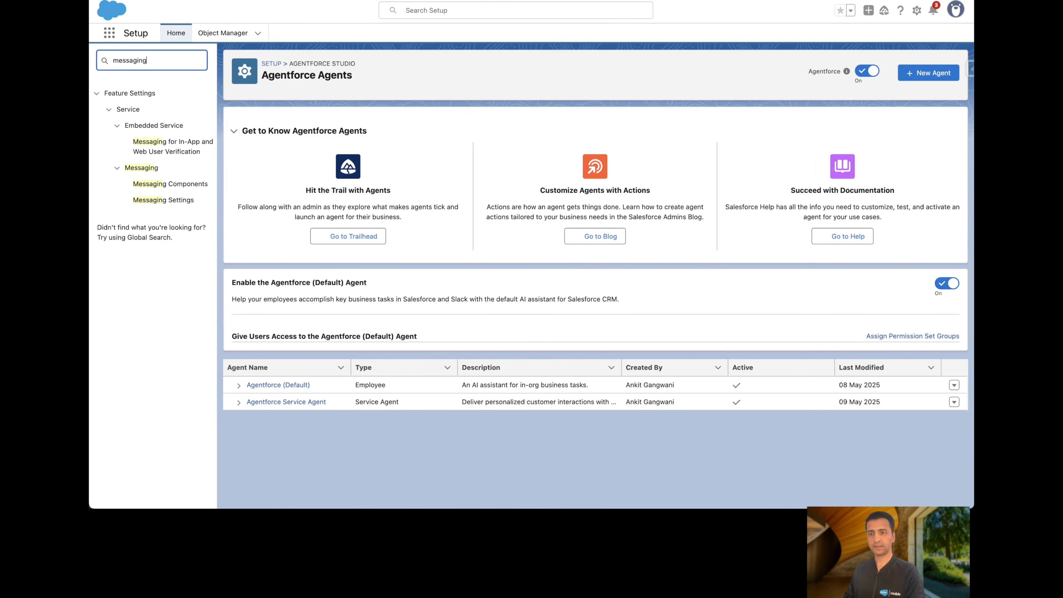
click(176, 204)
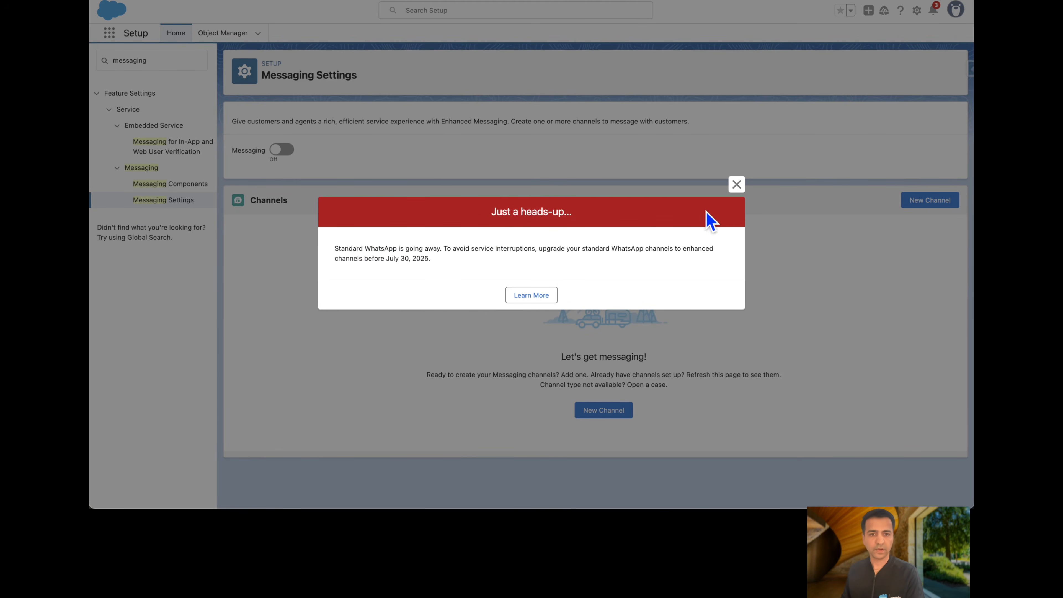
click(737, 185)
click(282, 150)
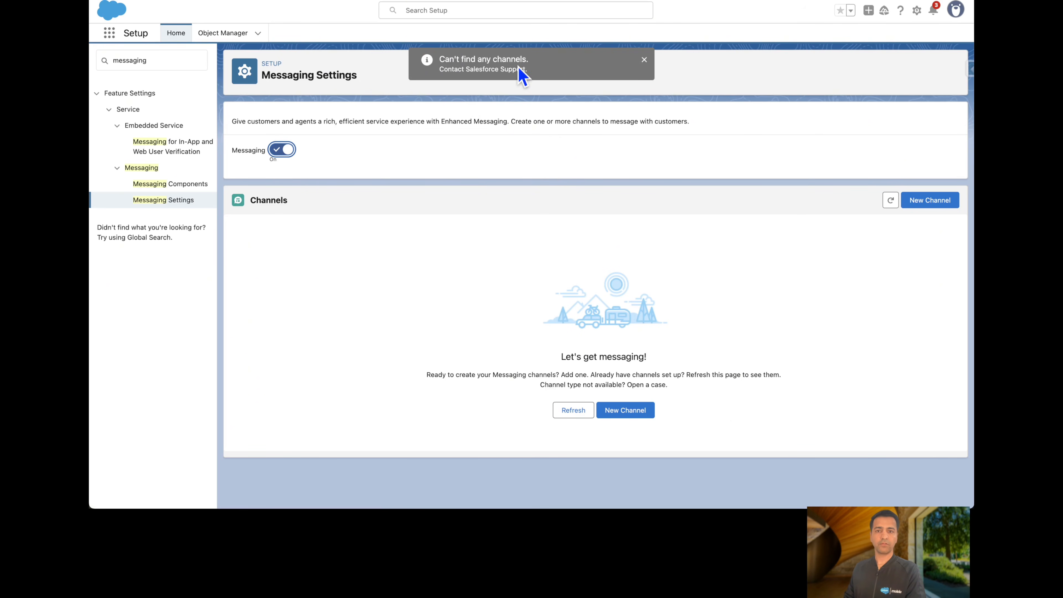
Create a Messaging for In-App and Web channel named Service Agent Channel with the developer name Service_Agent_Channel
click(622, 412)
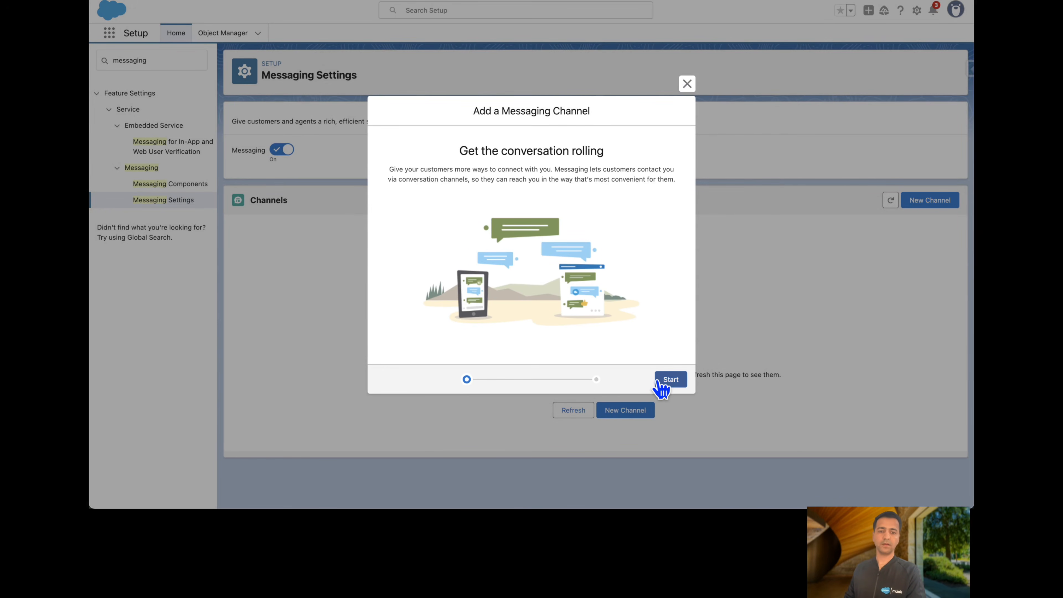
click(667, 376)
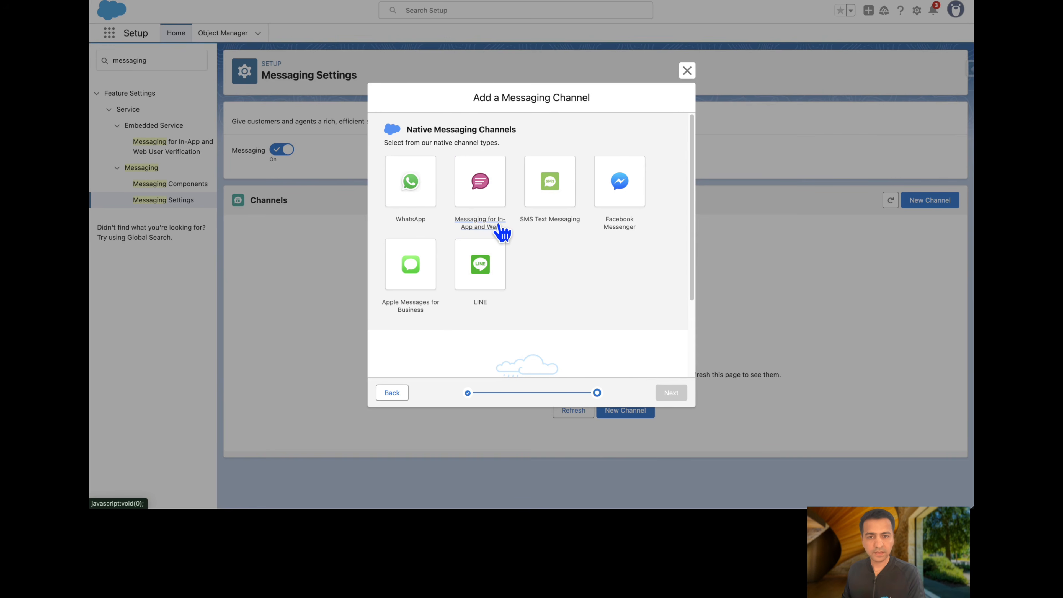
click(493, 208)
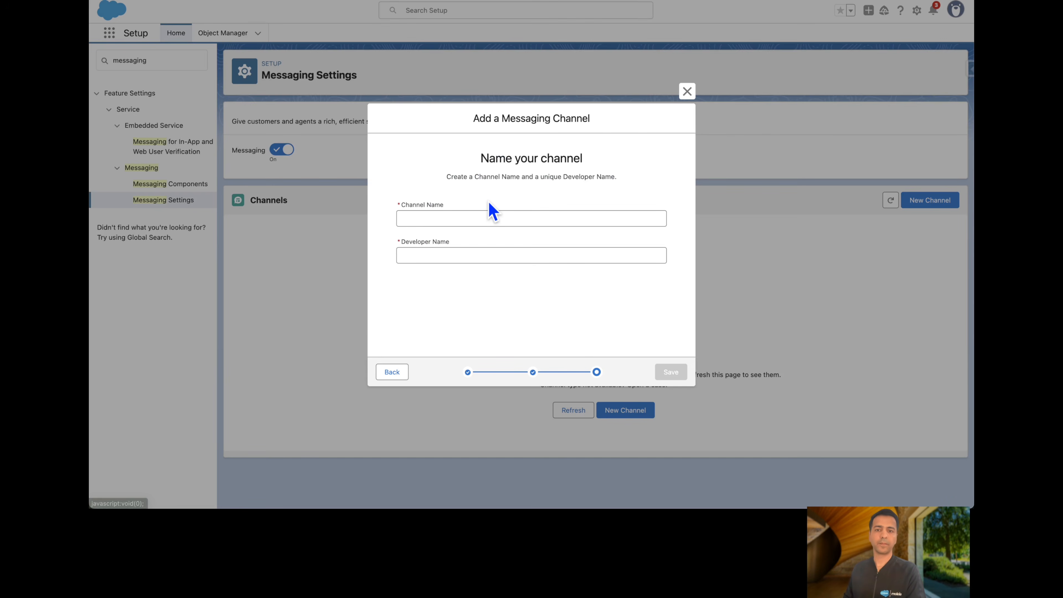
click(455, 218)
text(Service Agen)
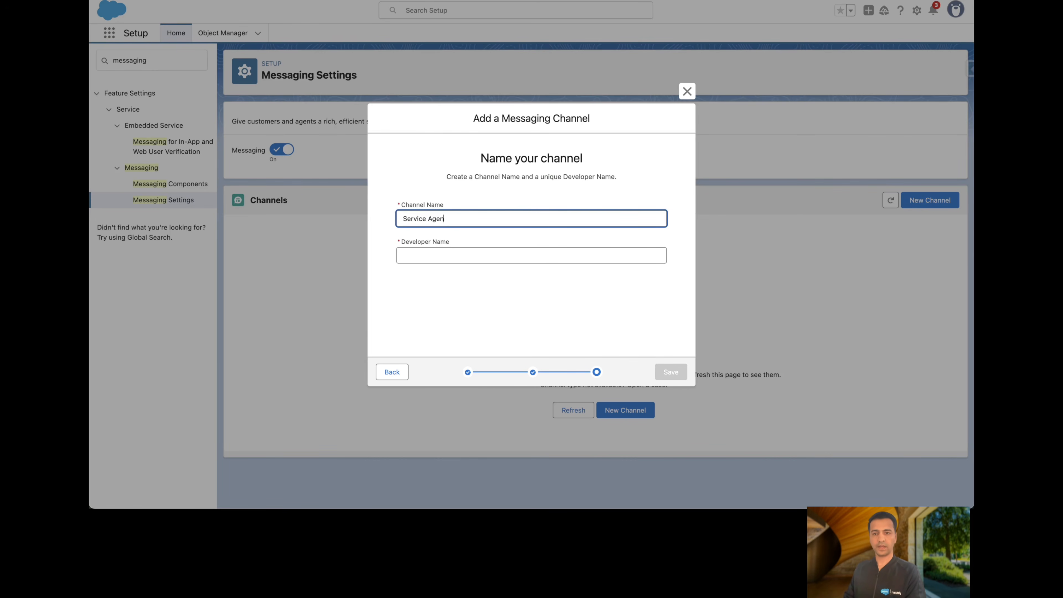
text(t Chann)
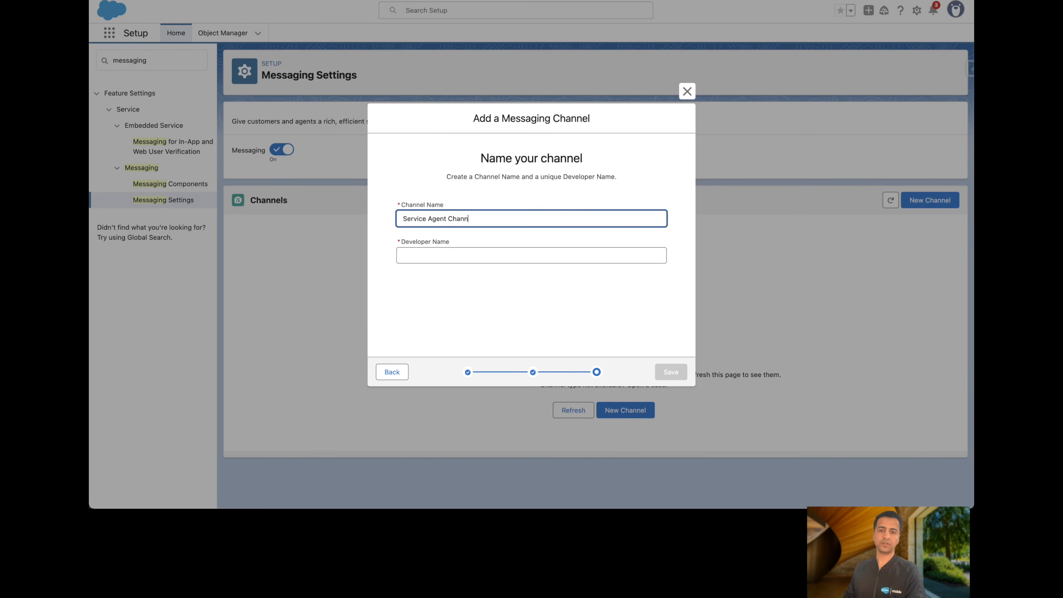
text(ek)
key(Tab)
key(shift+Tab)
key(Right)
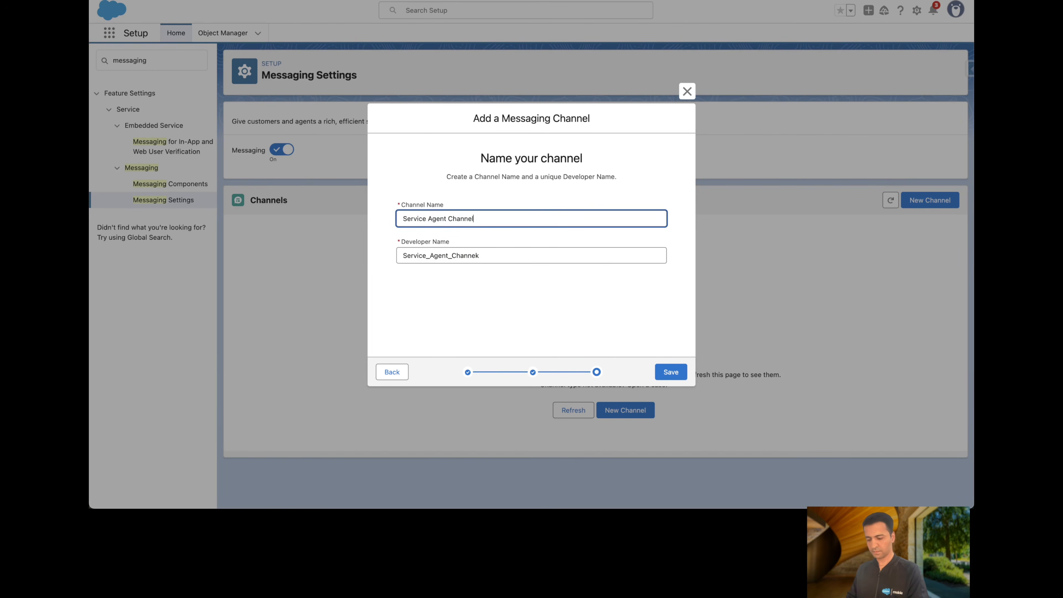
key(Tab)
key(BackSpace)
key(shift+Tab)
key(Tab)
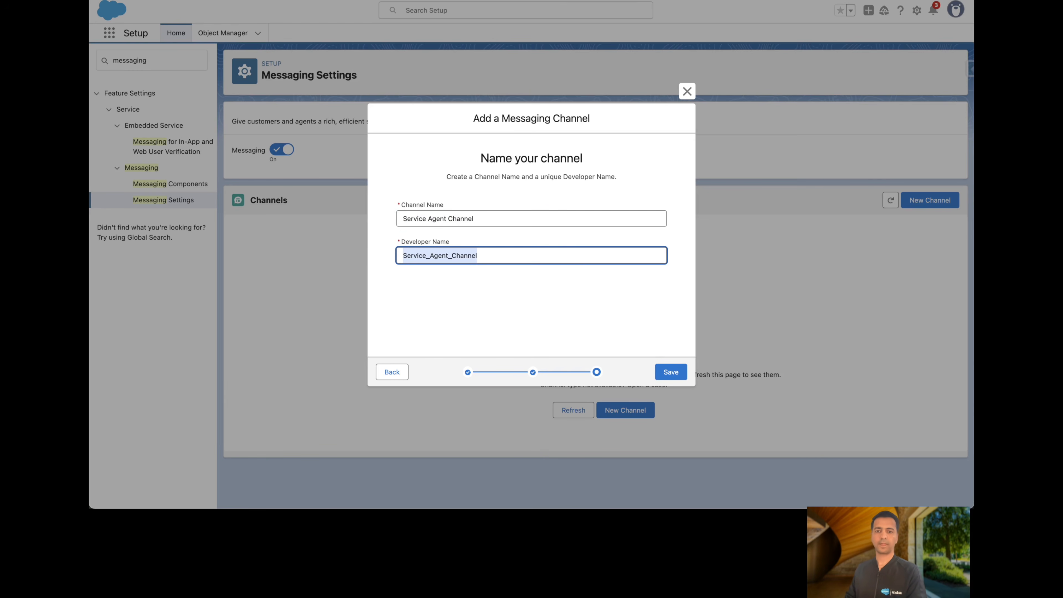
click(671, 372)
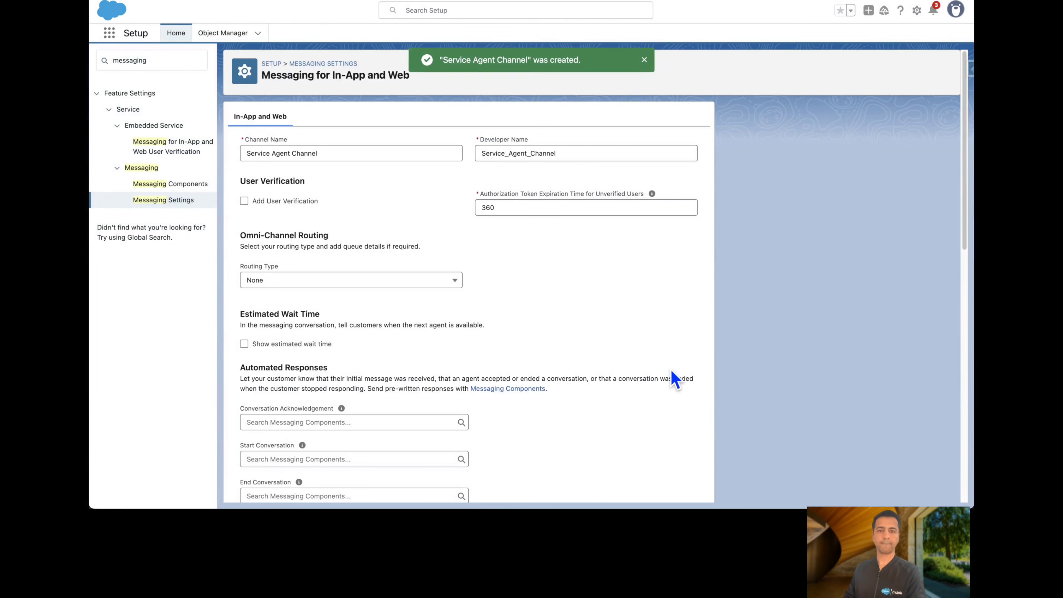
Set the channel's Omni-Channel routing type to Omni-Flow with Flow: Service Agent Route To Work as its flow definition
scroll(516, 272, down, 1)
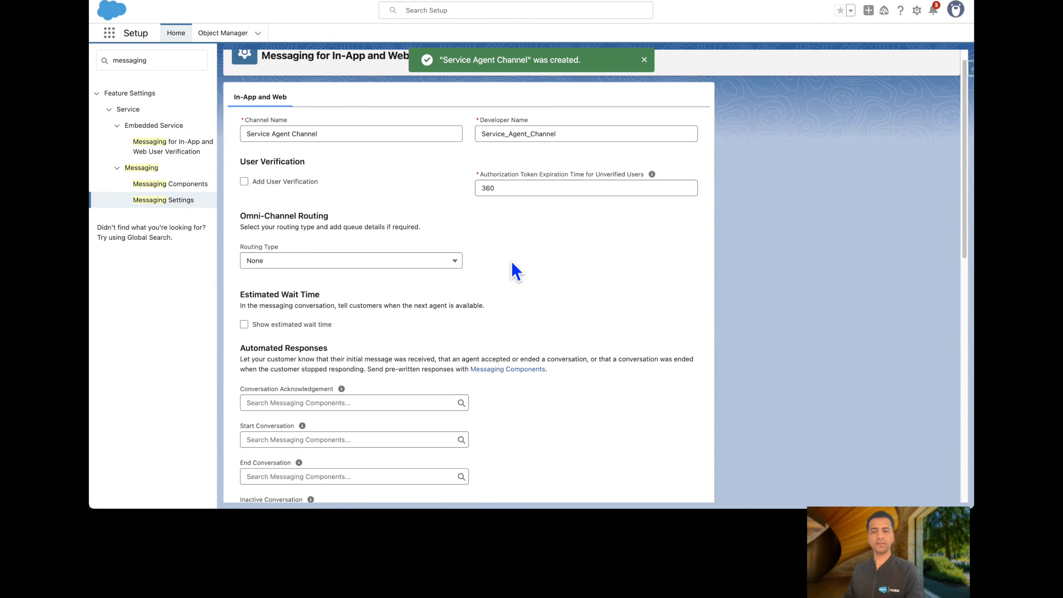
click(347, 263)
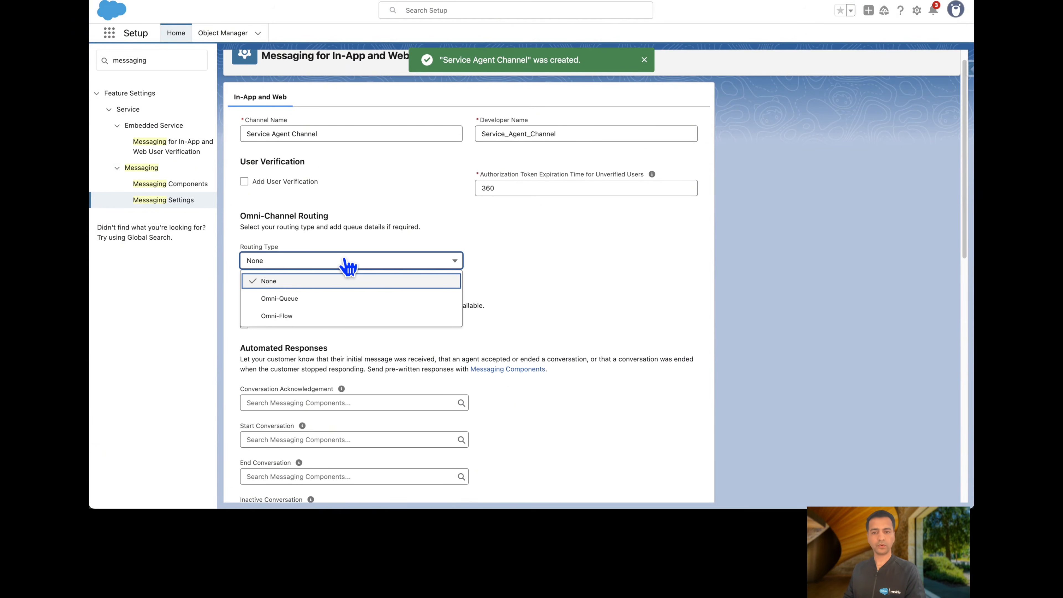
click(293, 316)
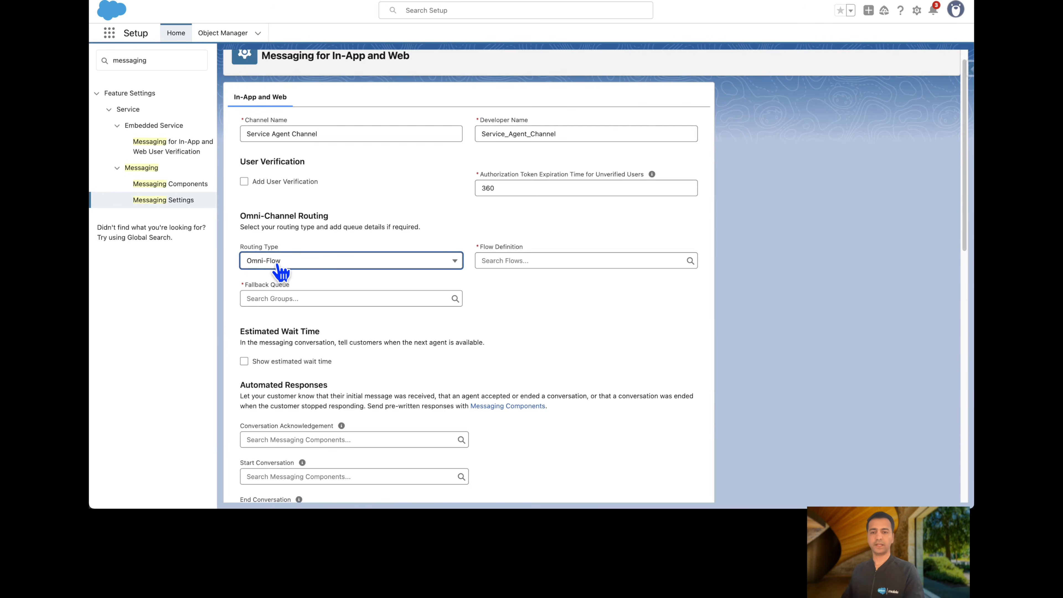
click(506, 260)
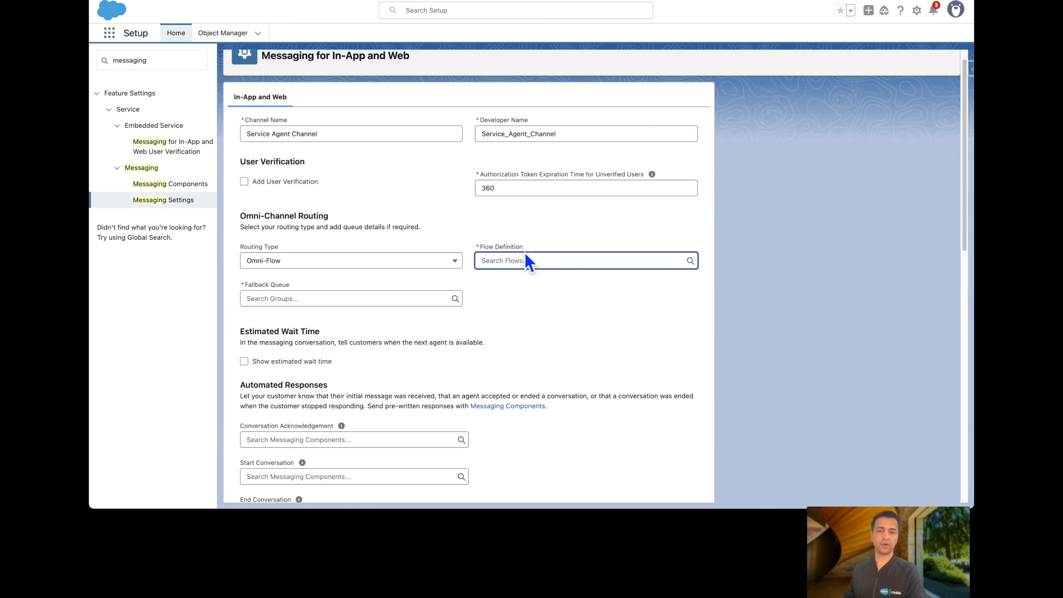
text(rou)
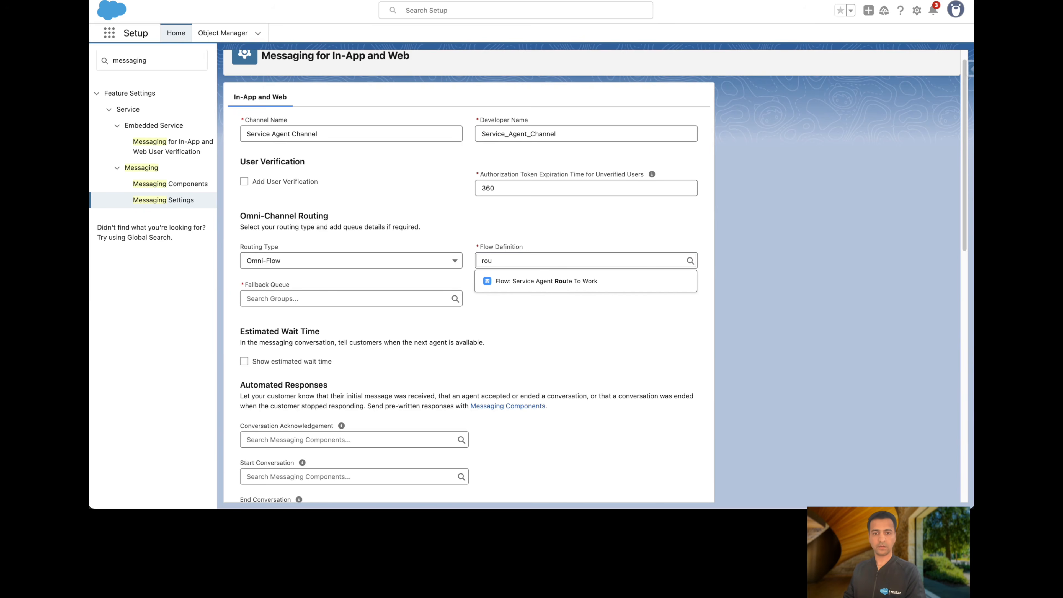
click(546, 282)
Set Messaging Queue as the channel's fallback queue and save the channel settings
click(333, 300)
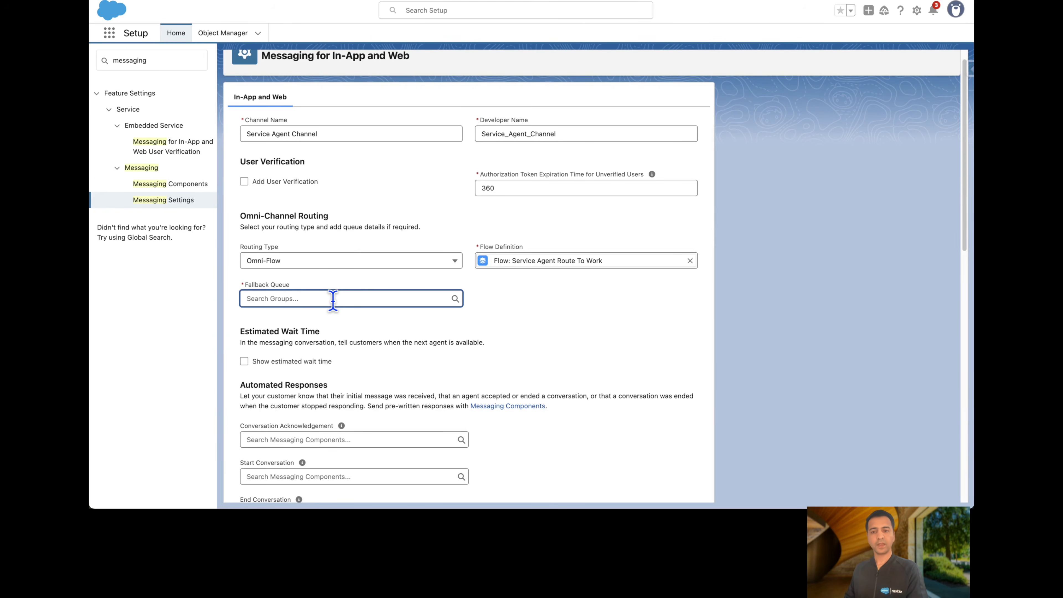
text(mes)
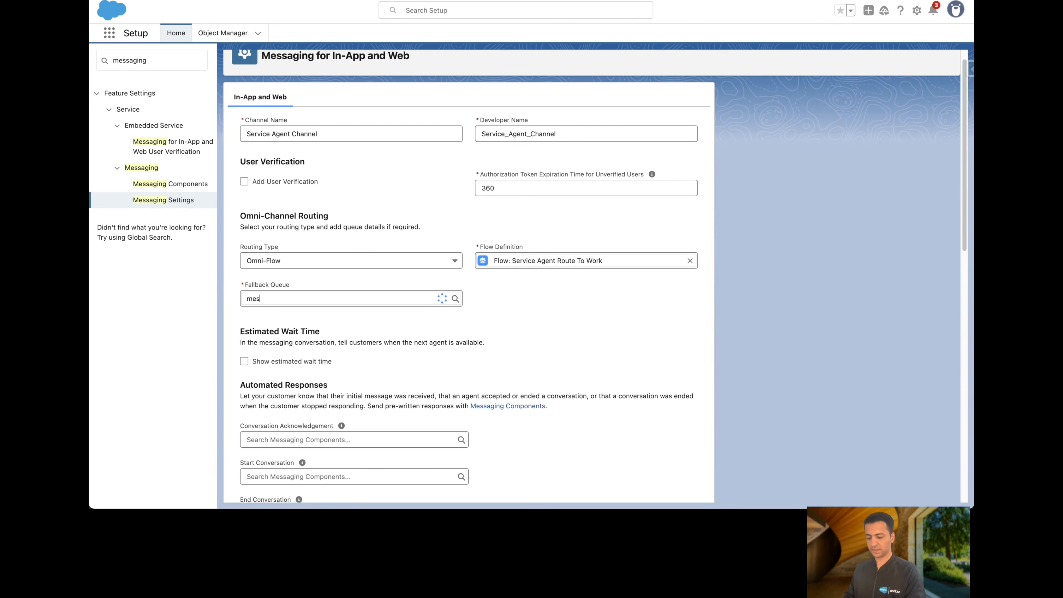
text(sag)
click(311, 315)
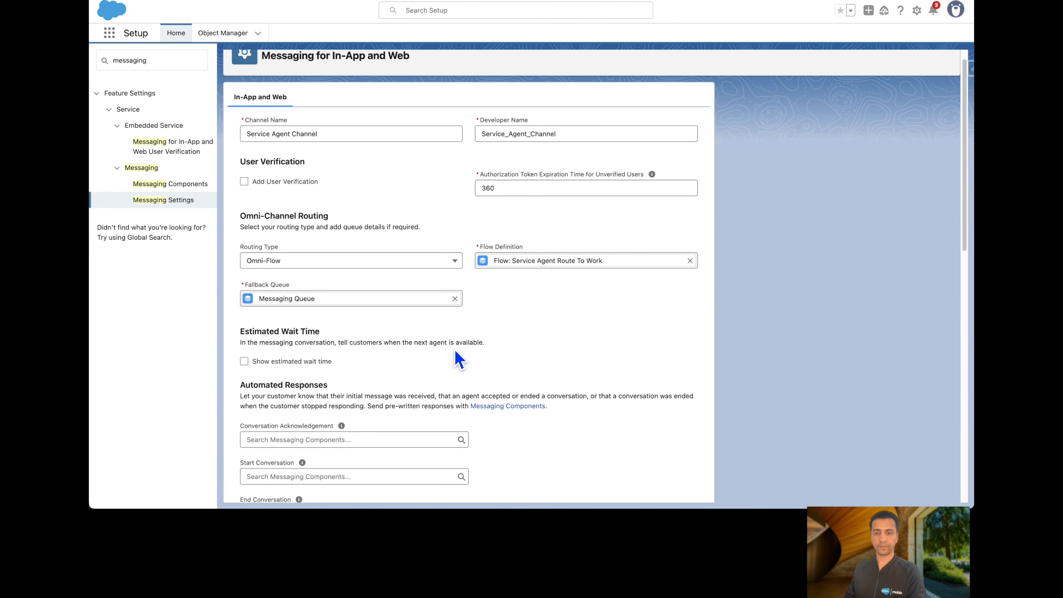
scroll(459, 360, down, 5)
scroll(459, 359, down, 12)
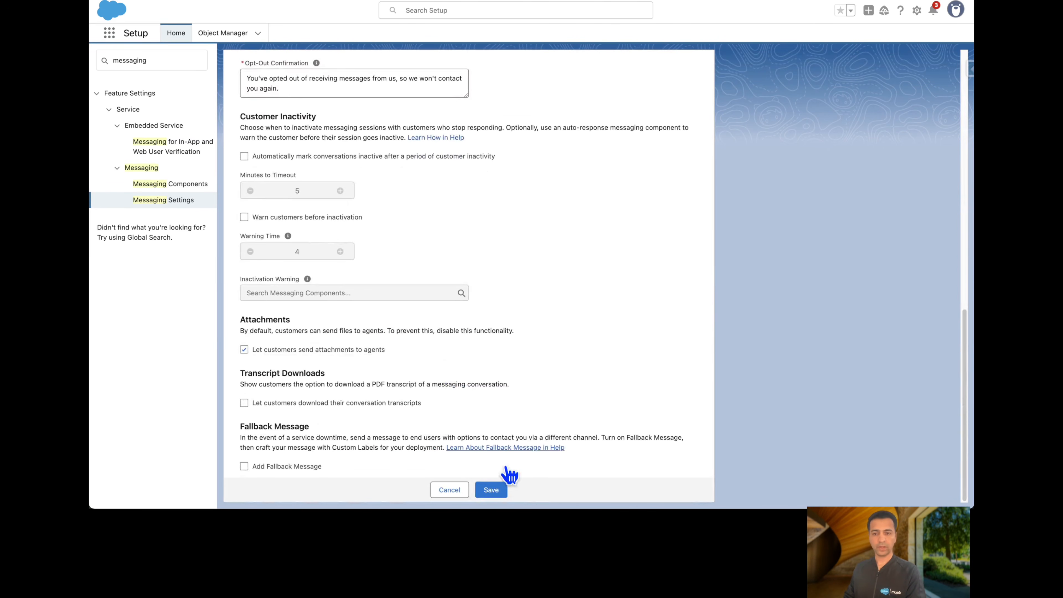
click(492, 489)
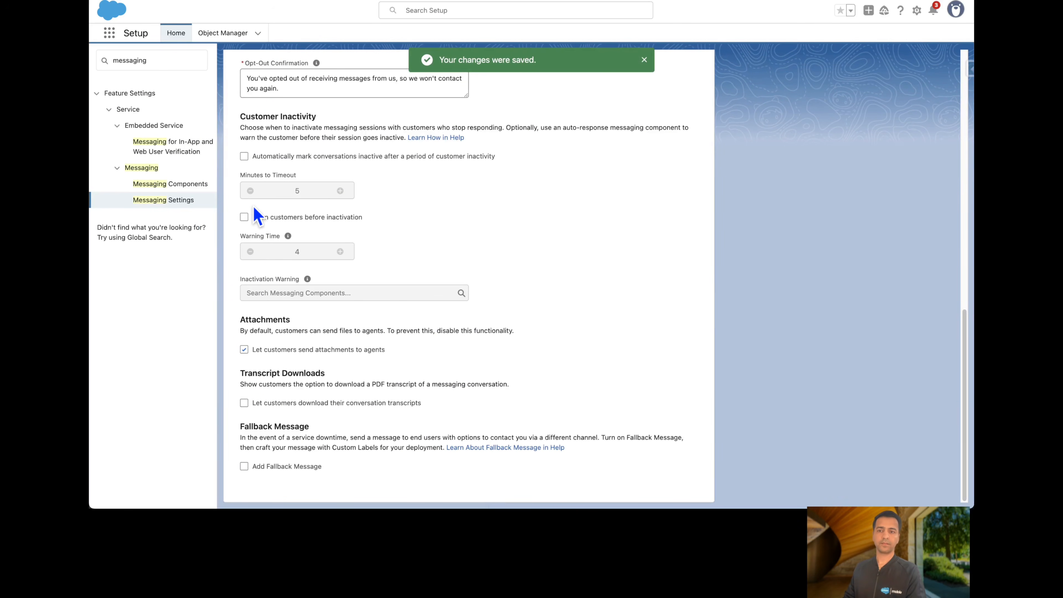
Open Service Agent Channel from the Messaging Settings channel list and activate it, accepting the terms and conditions
click(161, 200)
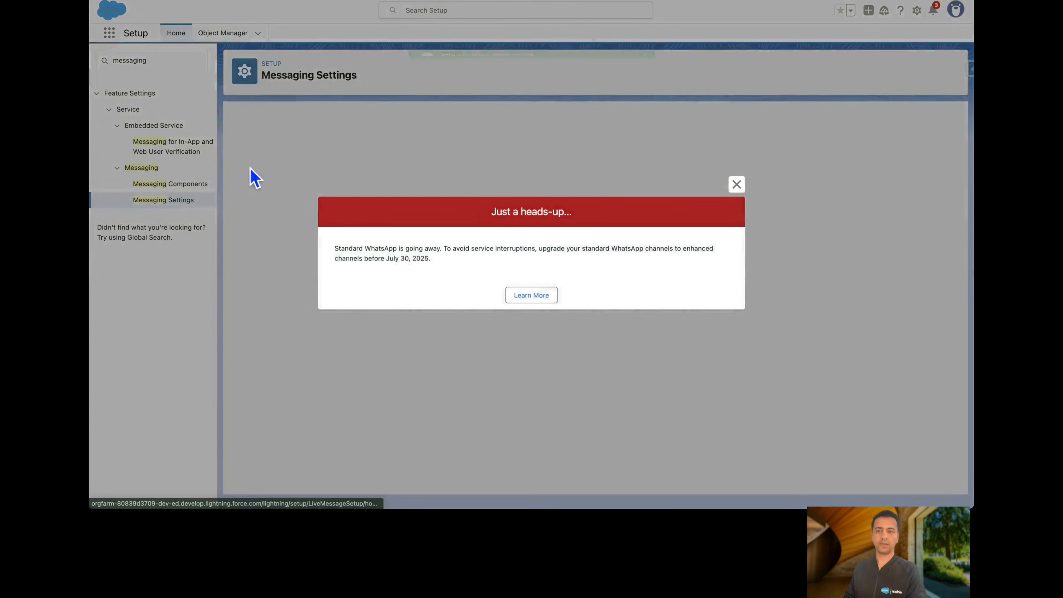
click(736, 185)
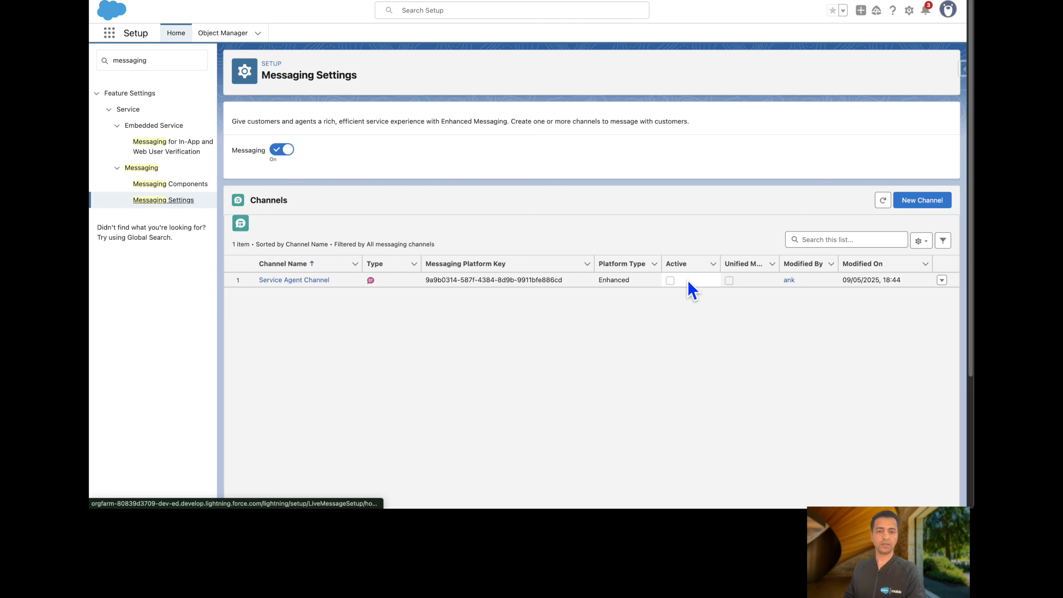
click(305, 281)
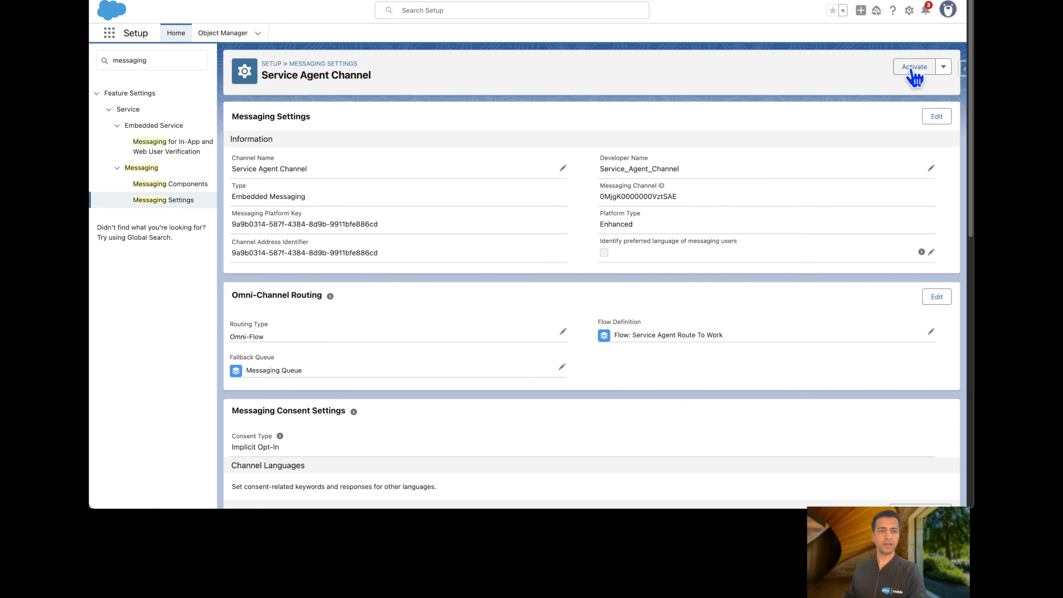
click(914, 67)
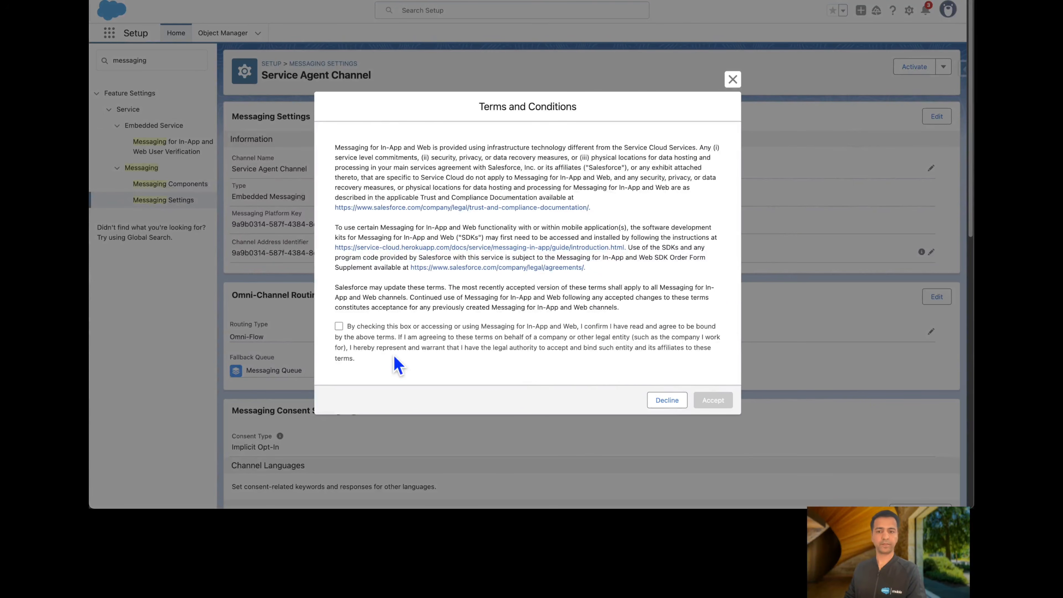
click(339, 326)
click(712, 401)
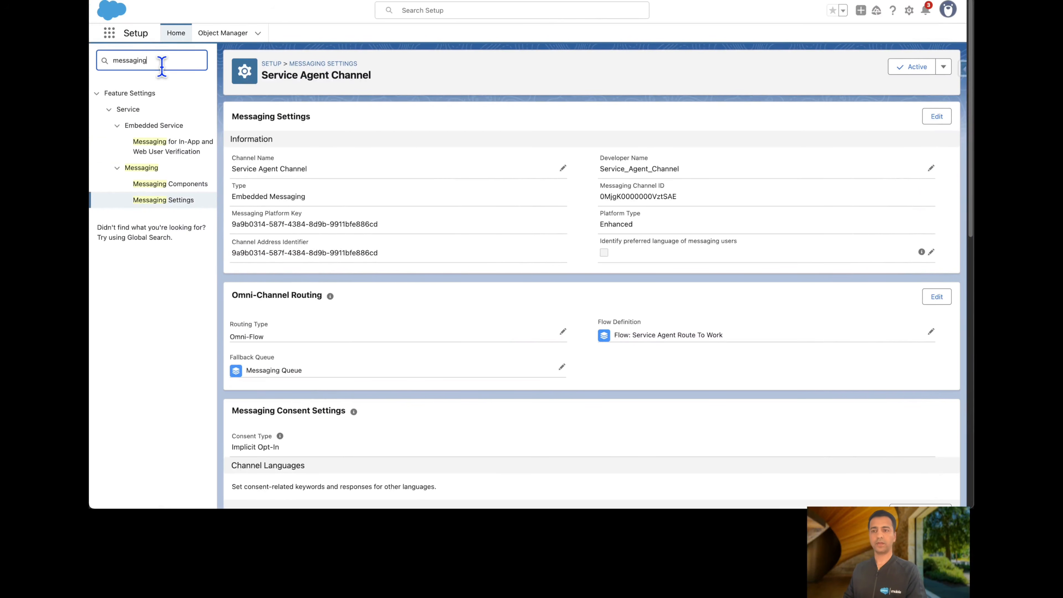
Start a new Embedded Service deployment of the Messaging for In-App and Web type for the Web
double_click(161, 66)
text(embedd)
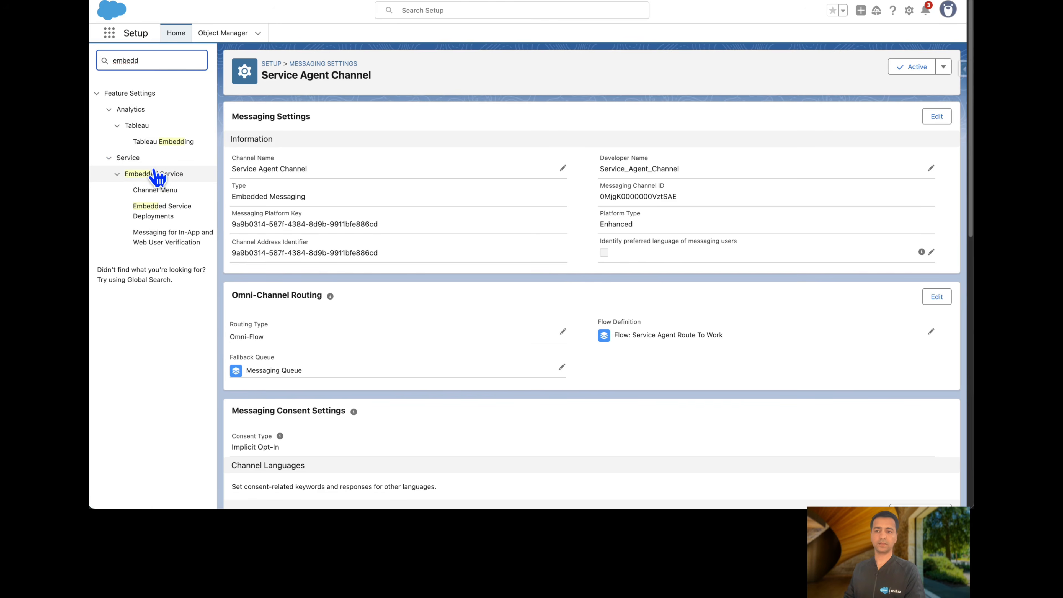
click(162, 217)
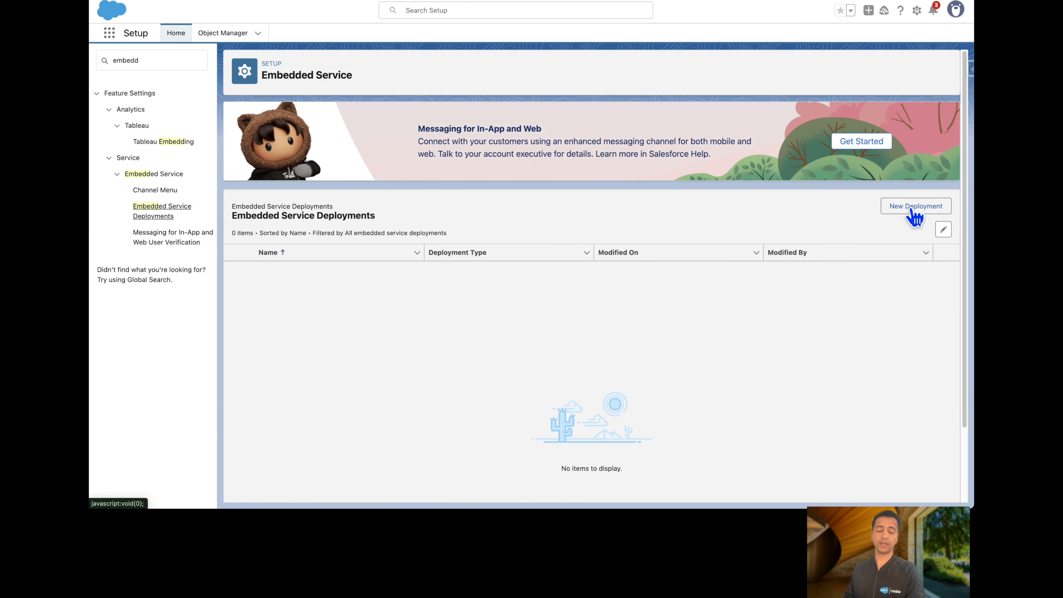
click(912, 209)
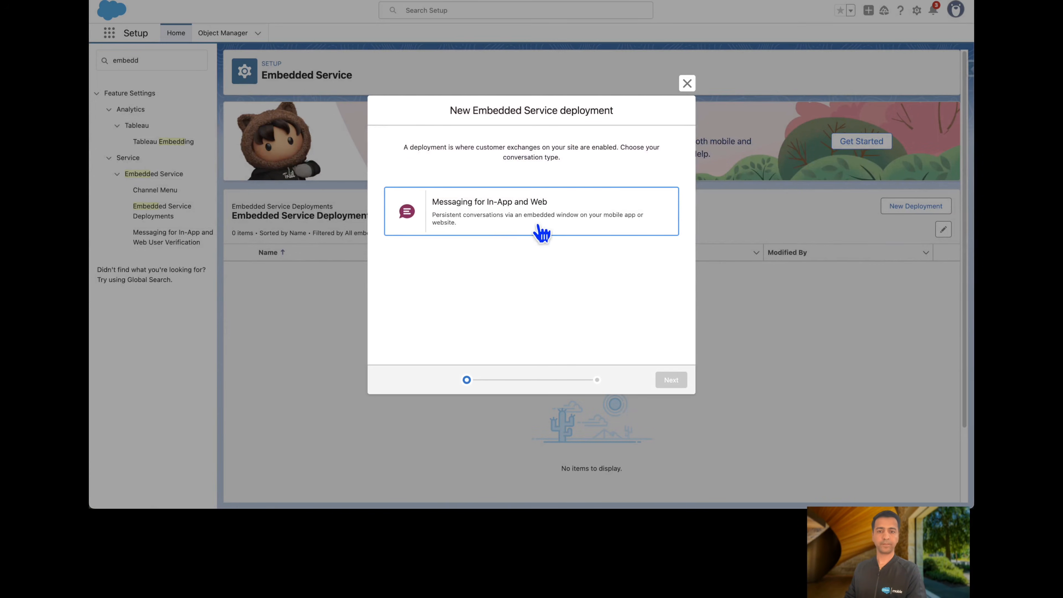
click(470, 197)
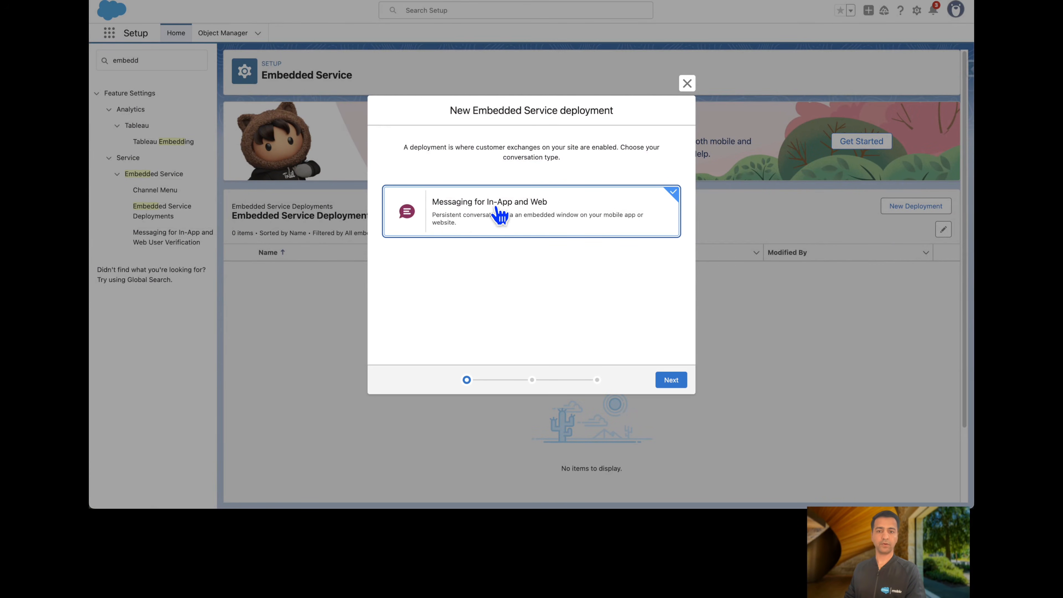
click(658, 379)
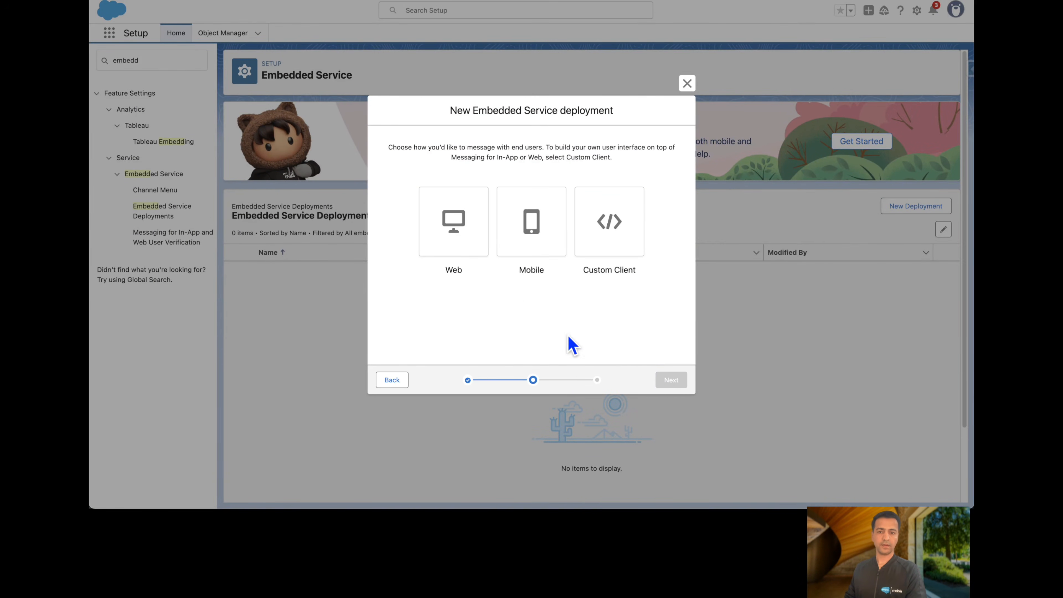
click(440, 243)
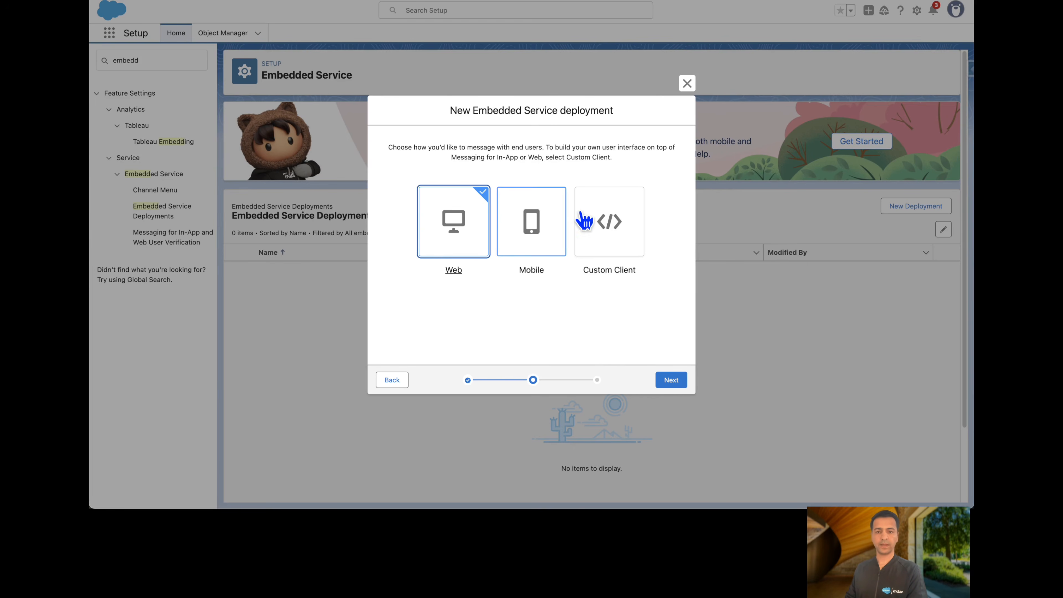
click(671, 383)
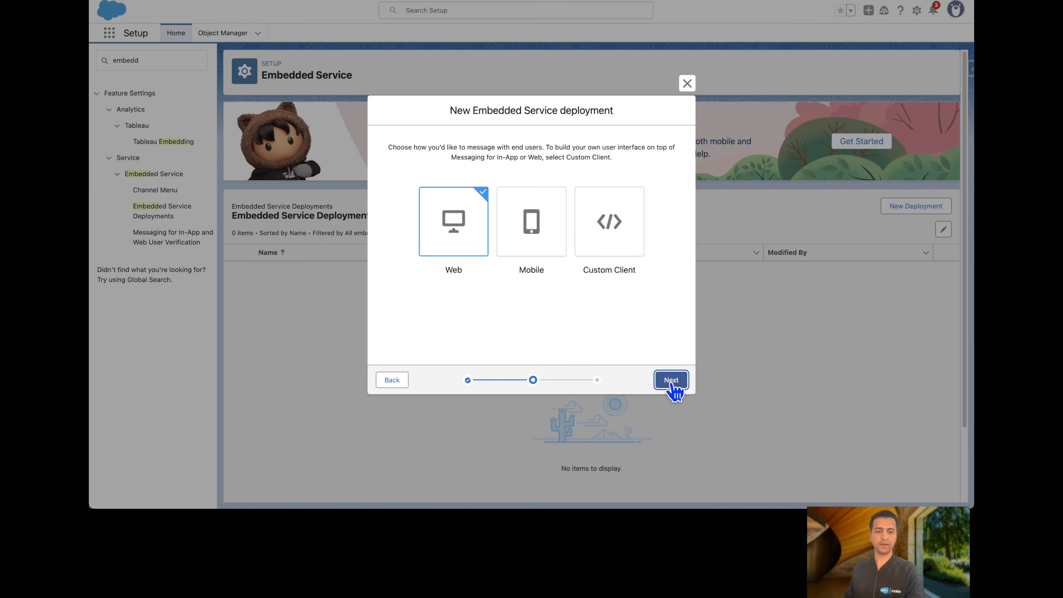
Name the deployment Service Agent ESD with the API name Service_Agent_ESD
click(455, 200)
text(Service Agent)
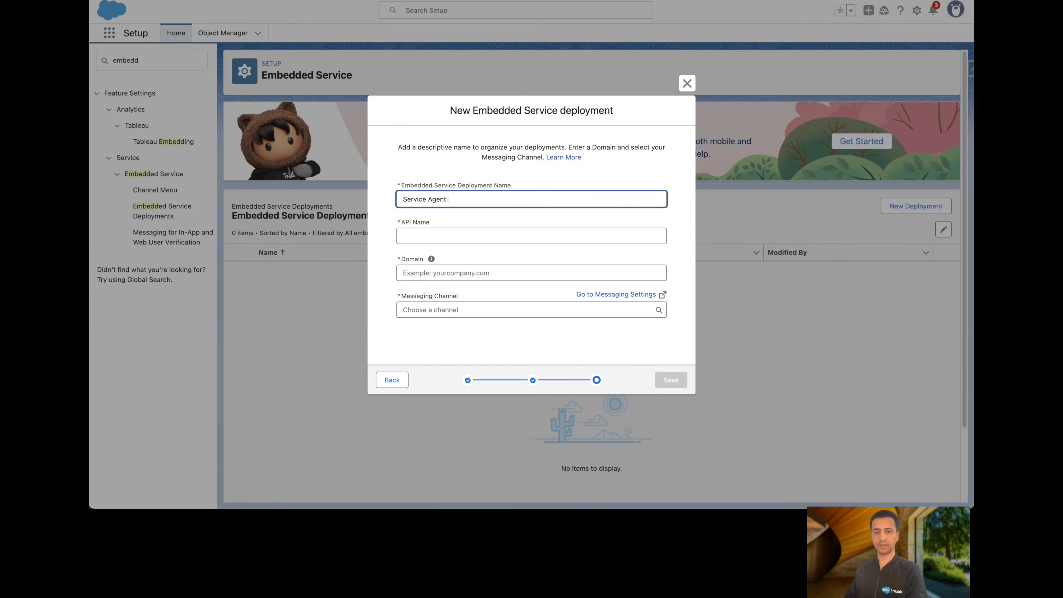
text( ESD)
key(Tab)
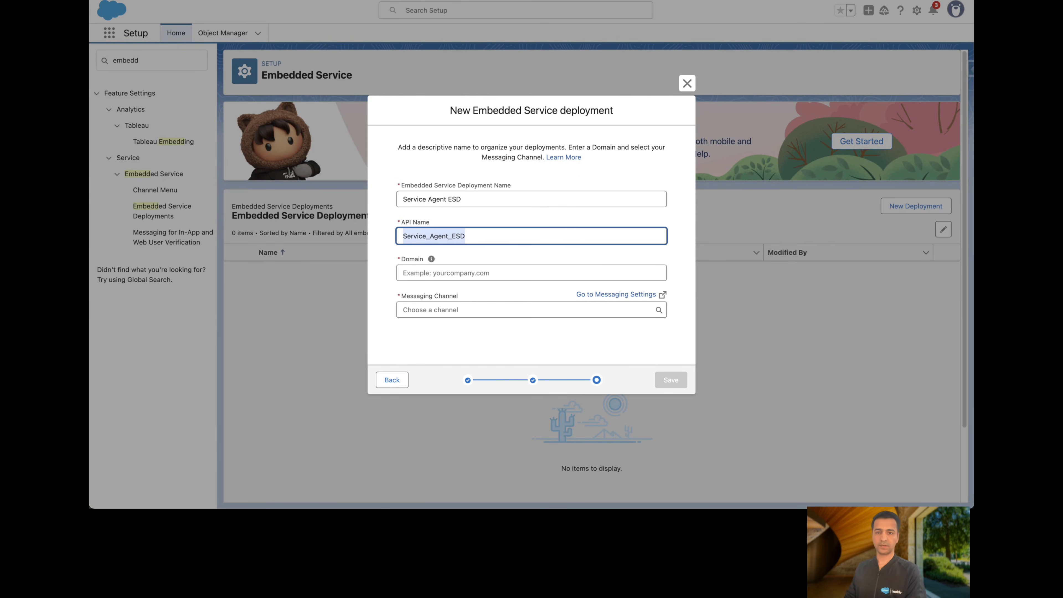
Set the deployment's domain to my.site.com and its messaging channel to Service Agent Channel, and save it
click(456, 271)
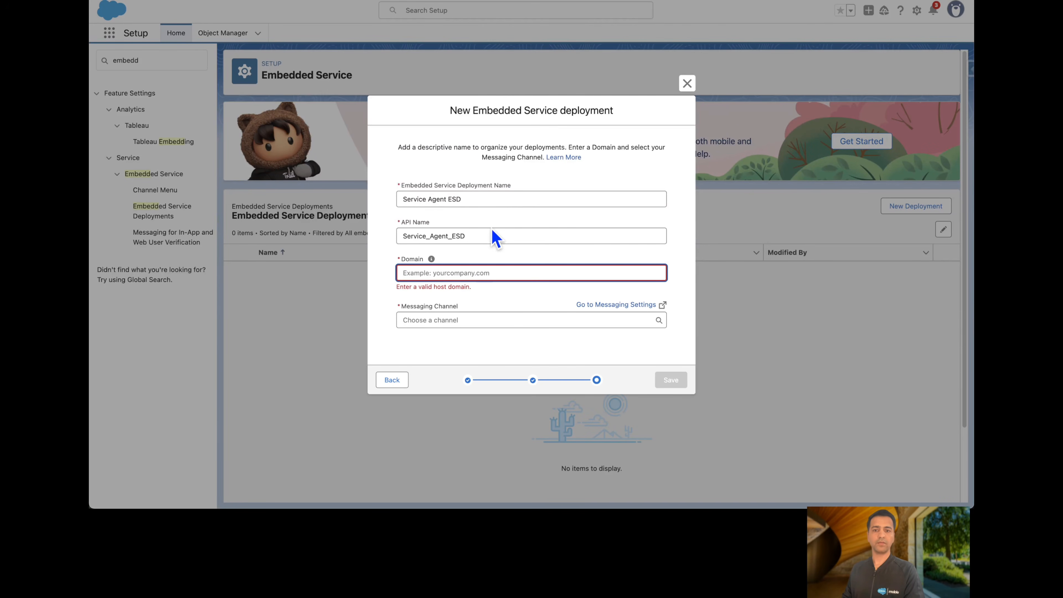
text(my.)
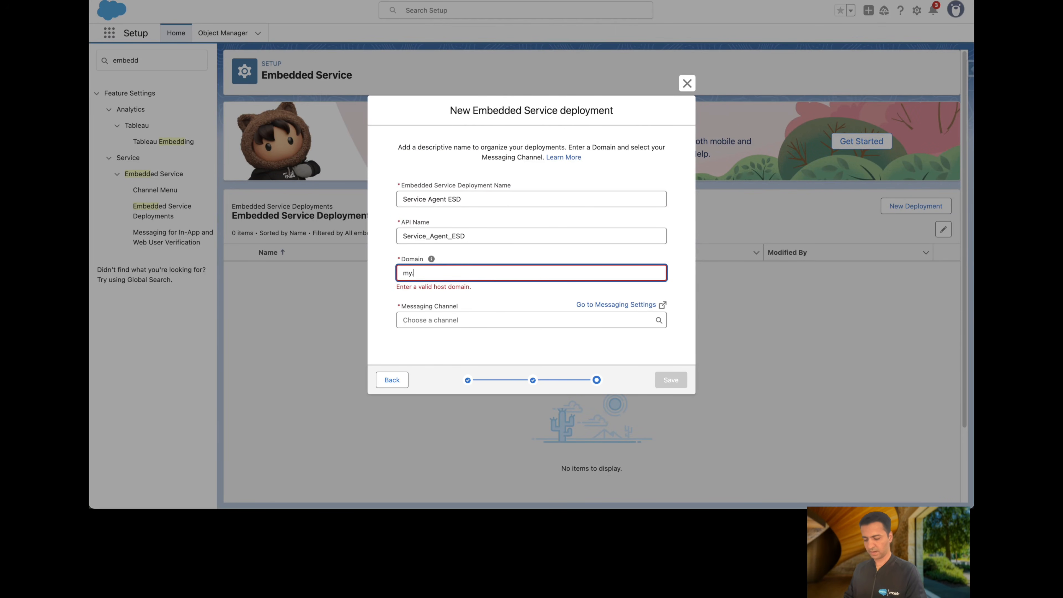
text(site.com)
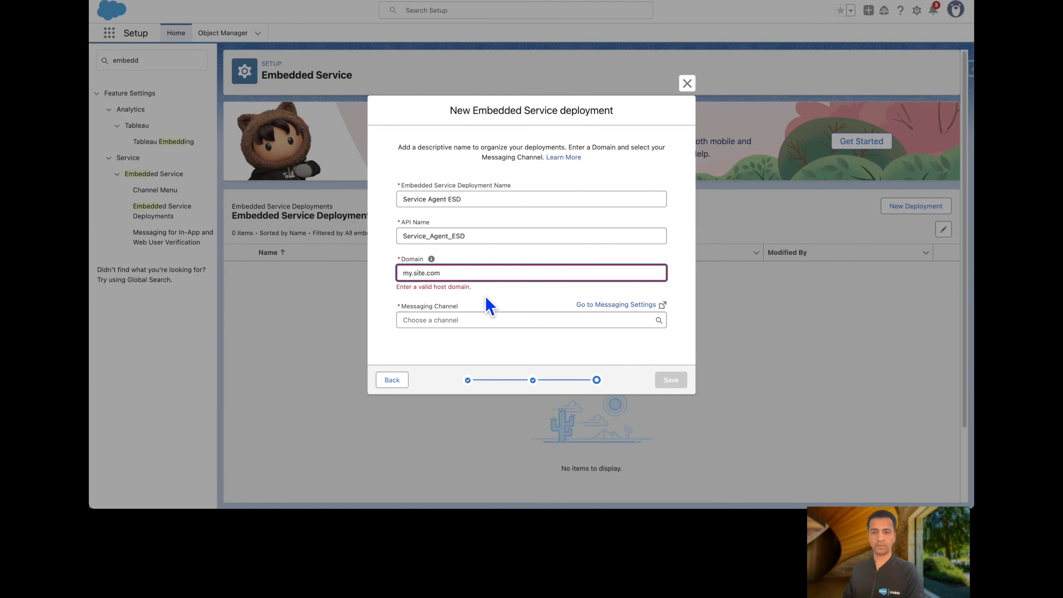
click(481, 320)
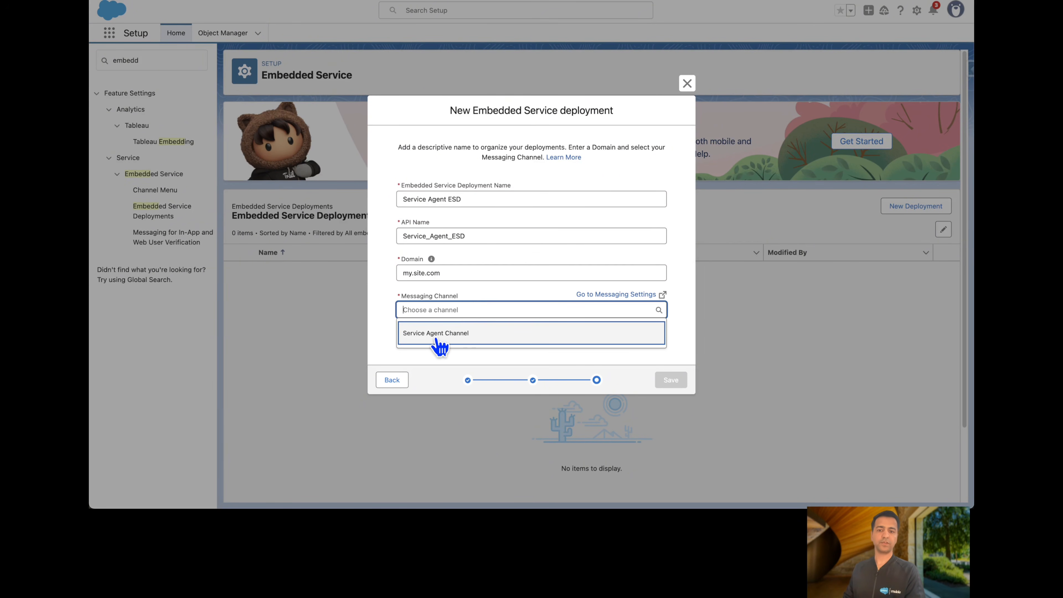
click(441, 339)
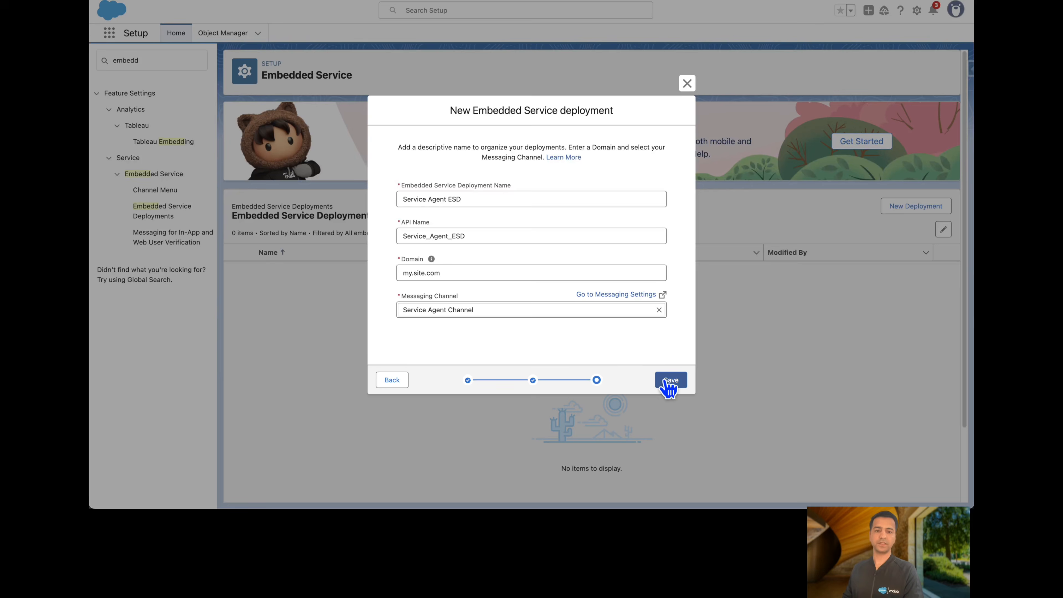
click(670, 380)
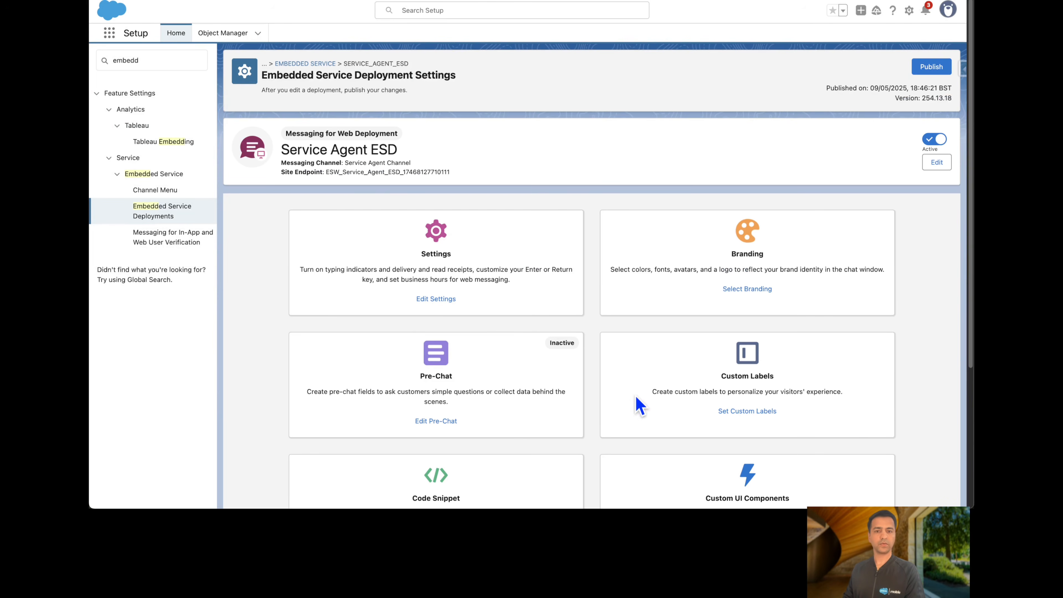
Review the configuration options of the Service Agent ESD deployment and publish it
scroll(541, 333, down, 5)
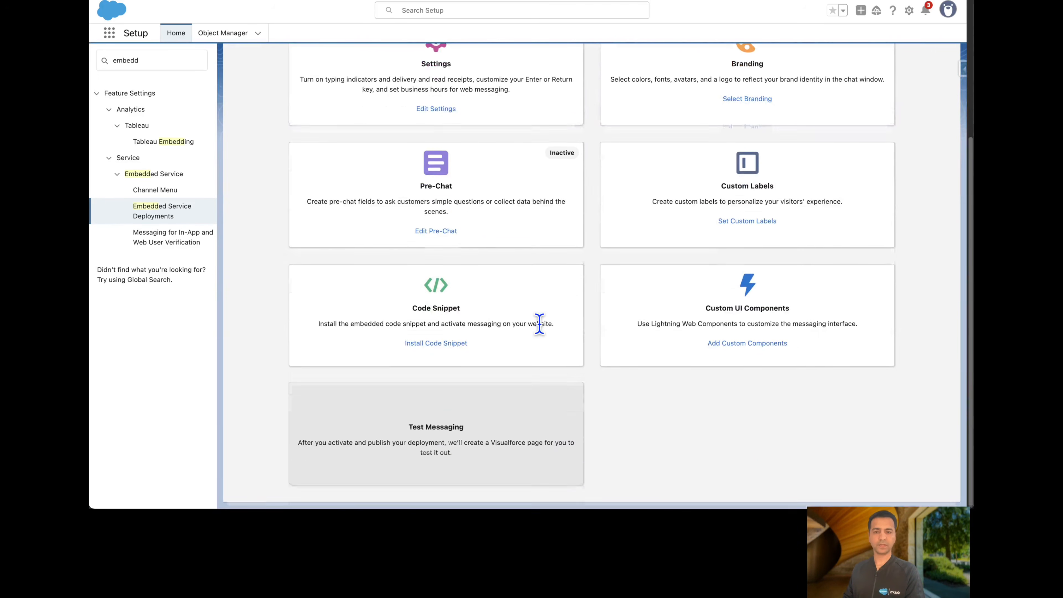
scroll(541, 333, up, 5)
scroll(542, 335, down, 5)
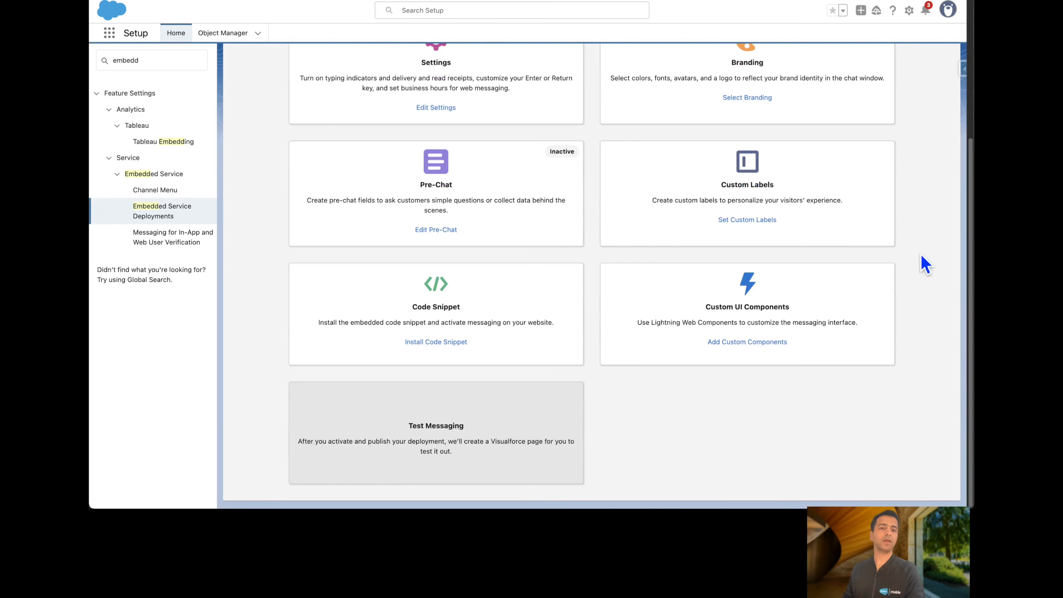
scroll(567, 293, up, 5)
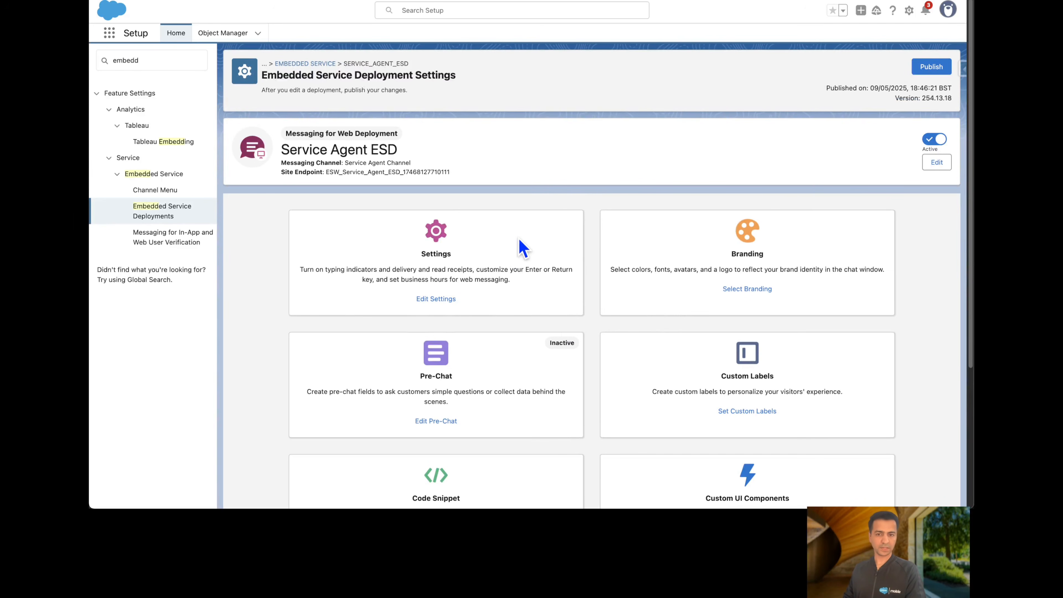
scroll(523, 251, down, 5)
scroll(644, 243, up, 5)
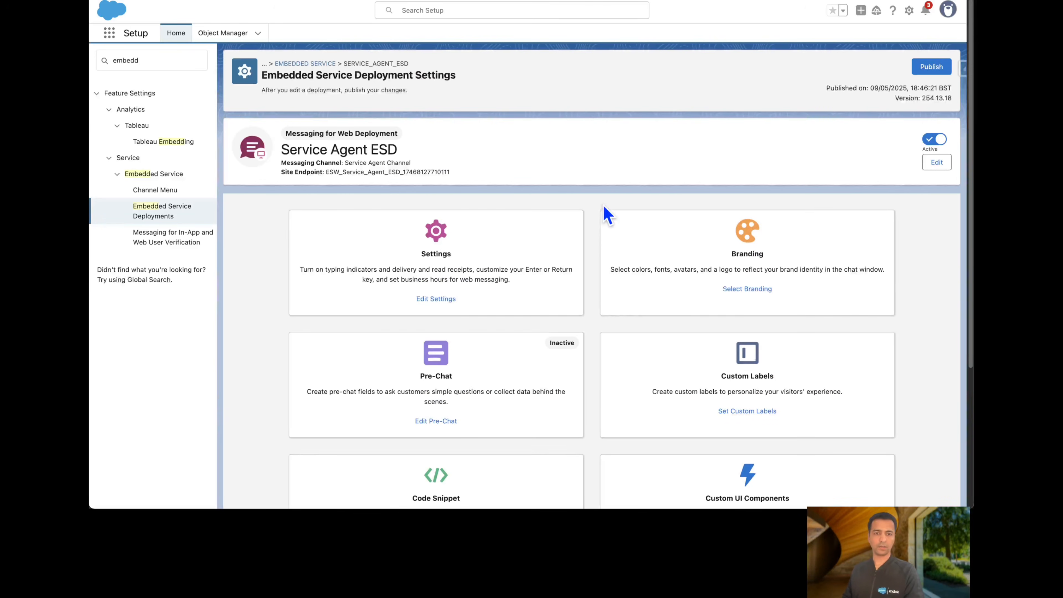
click(933, 67)
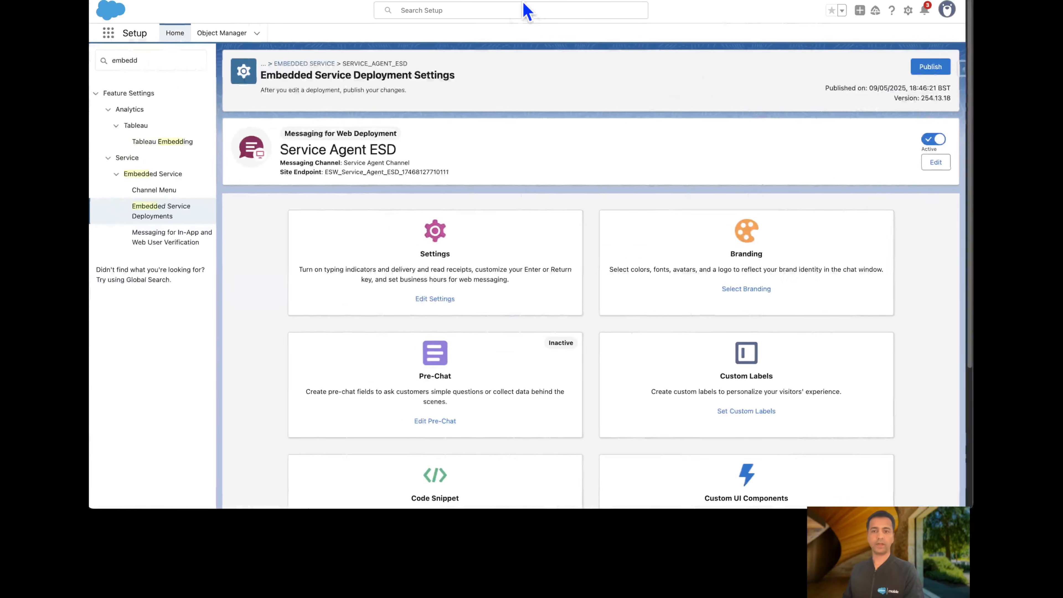
Search Setup for cors
click(174, 59)
text(cors)
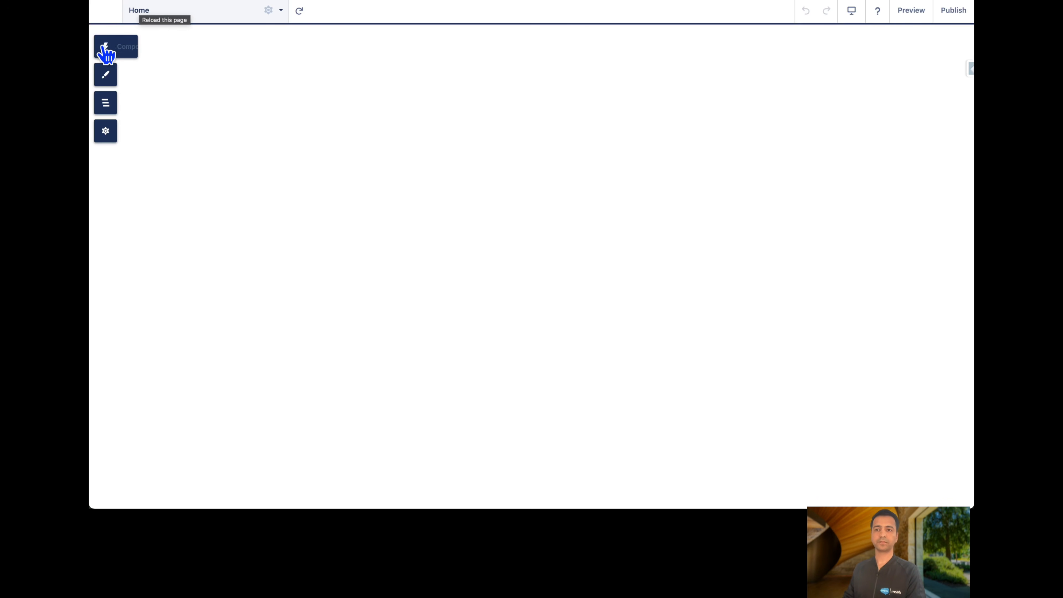
In Experience Builder, add an Embedded Messaging component below the Home page's Ask a Question button, using the Service_Agent_ESD web deployment
click(119, 54)
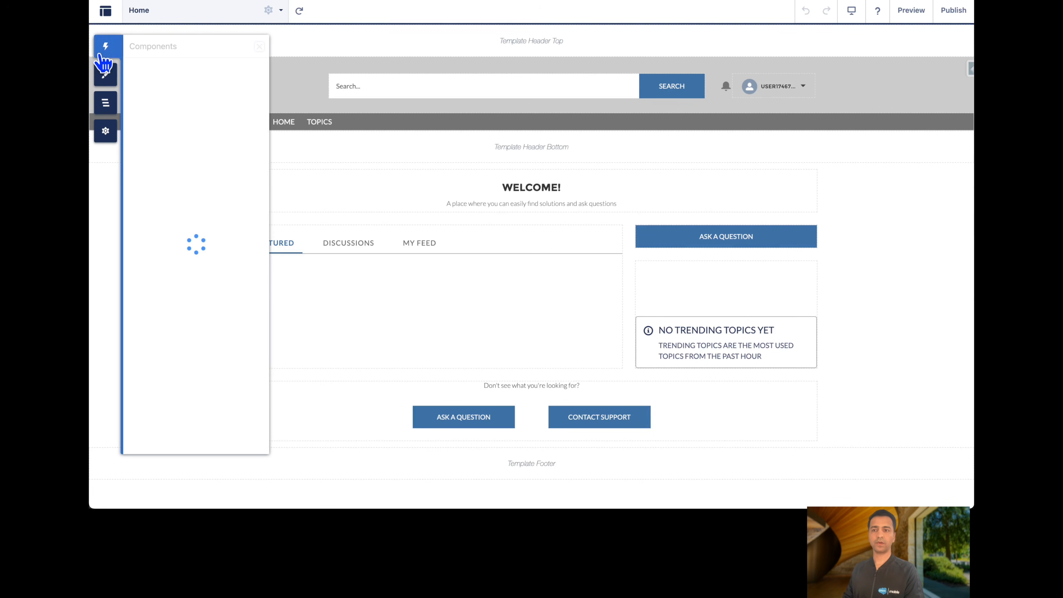
click(166, 67)
text(embed)
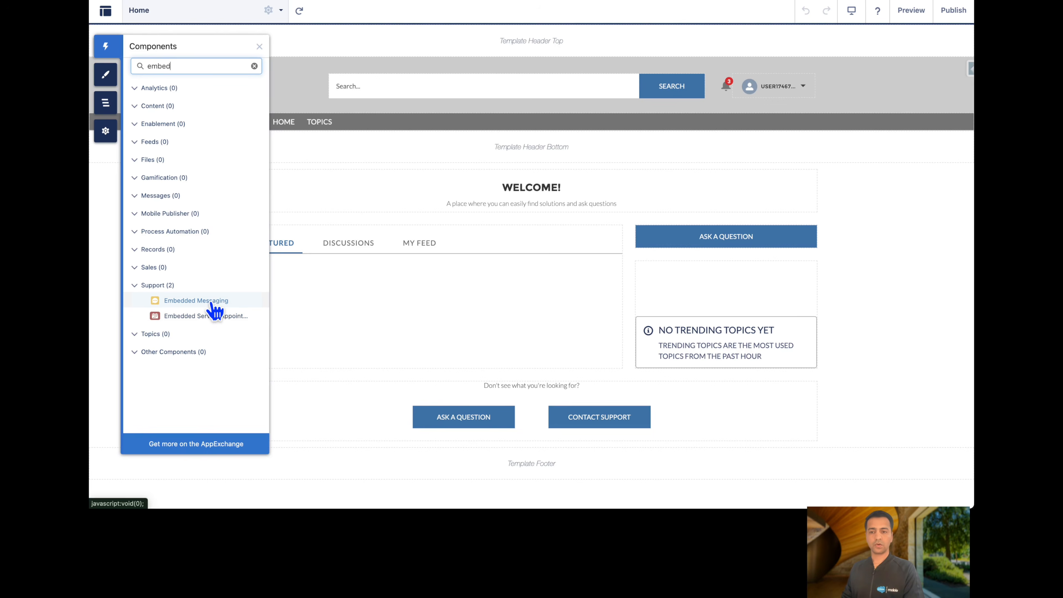
drag(210, 306, 672, 279)
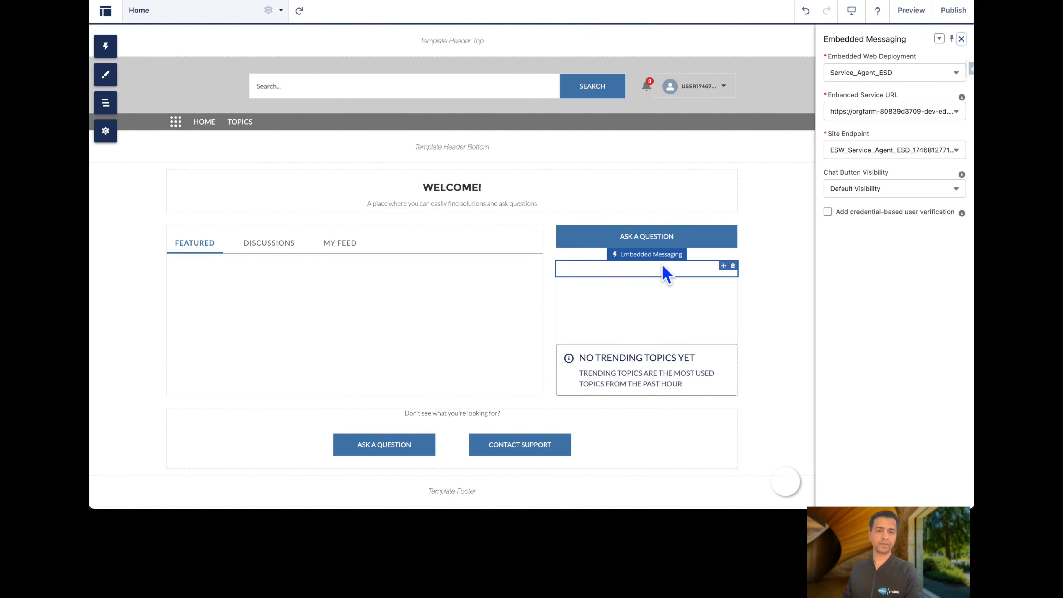
click(899, 74)
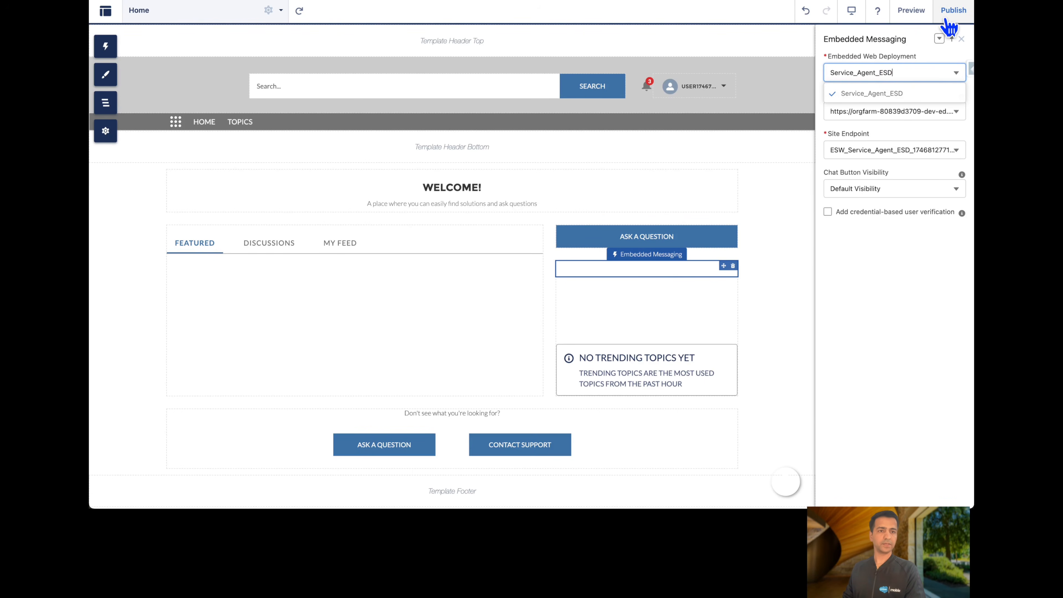
Publish the Agent site's changes and open the live Agent site
click(951, 11)
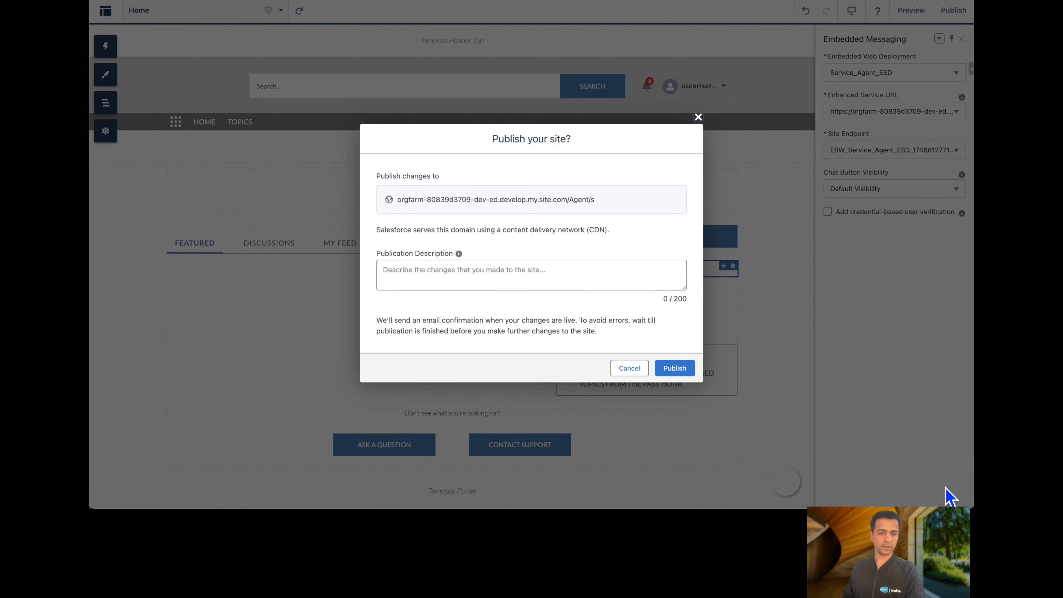
click(675, 367)
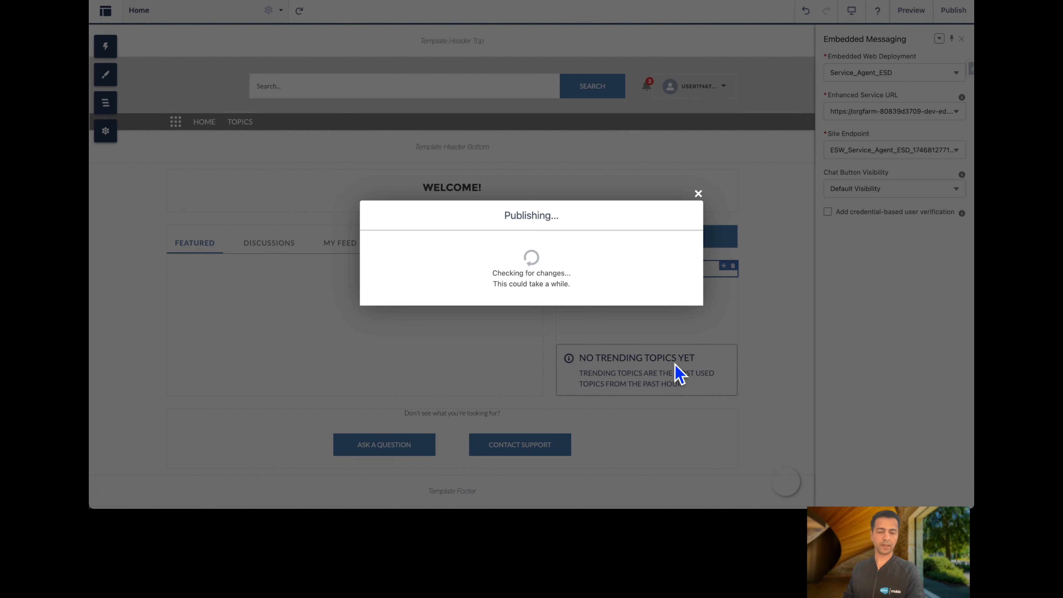
click(675, 312)
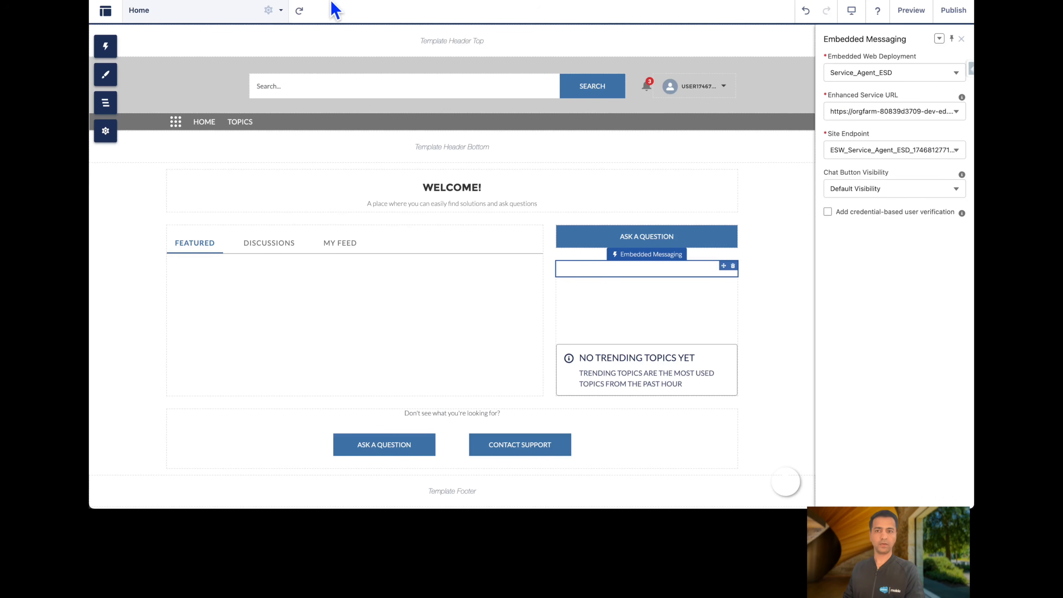
click(105, 12)
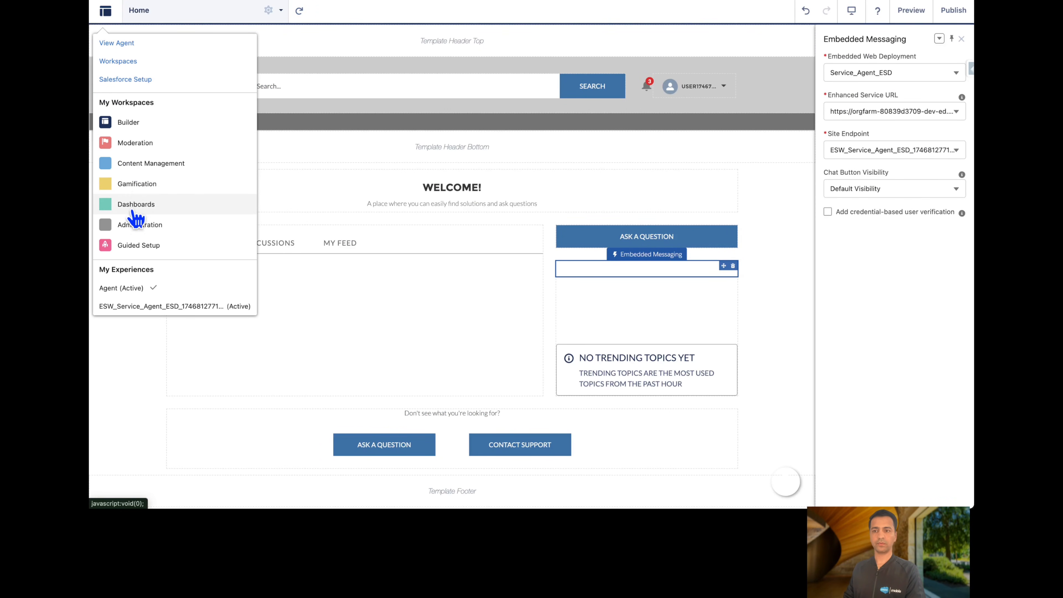
click(124, 49)
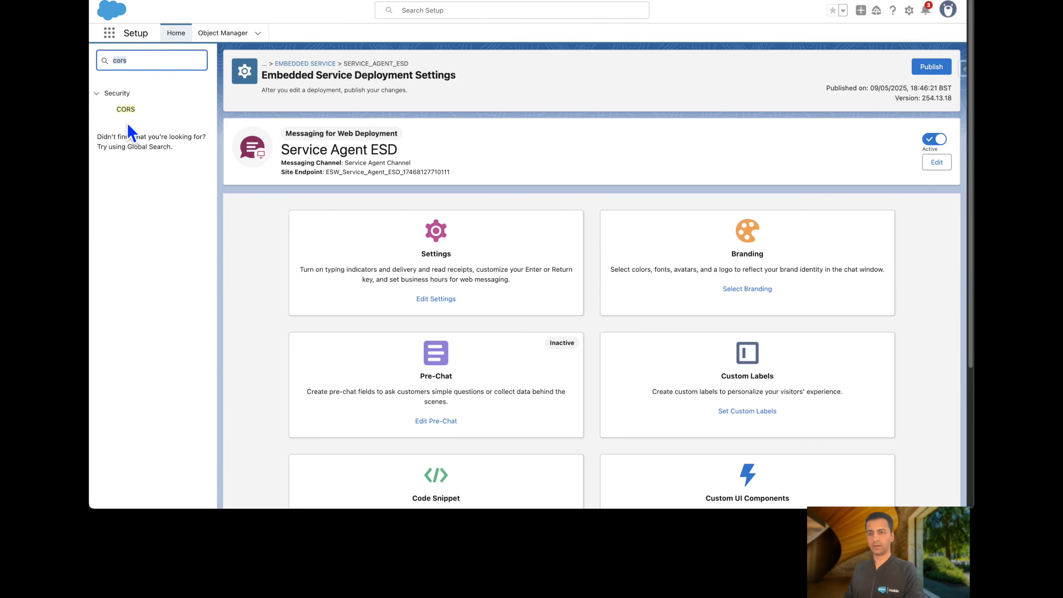
click(122, 115)
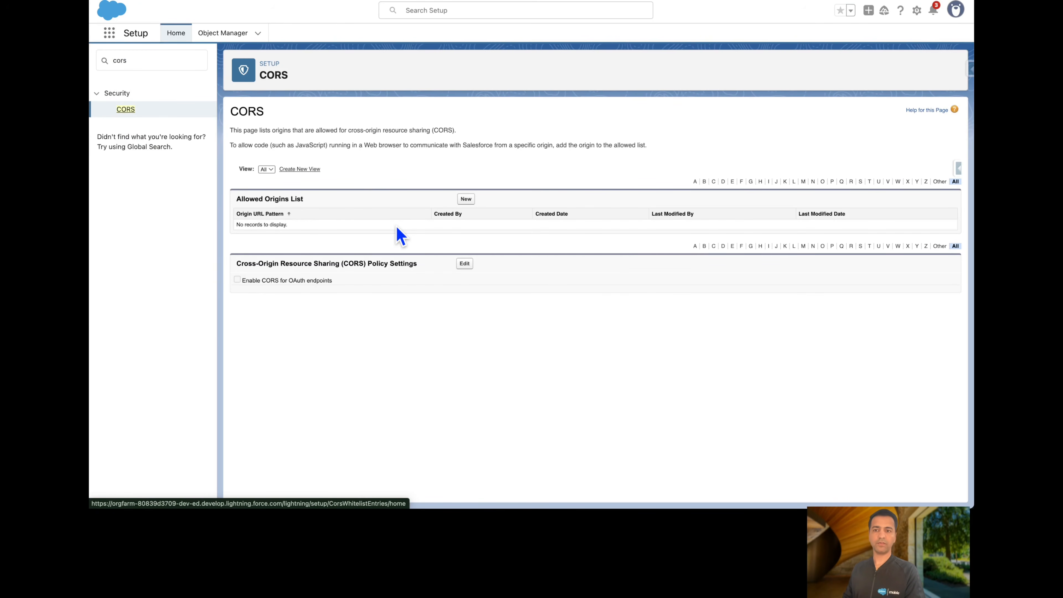
click(465, 199)
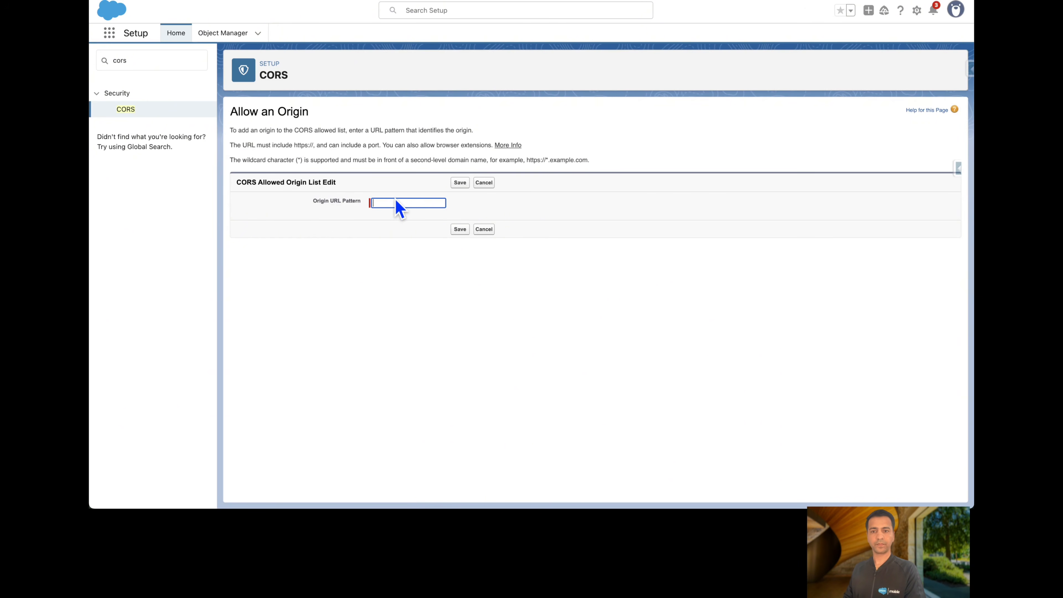
text(https://*.my.site.com)
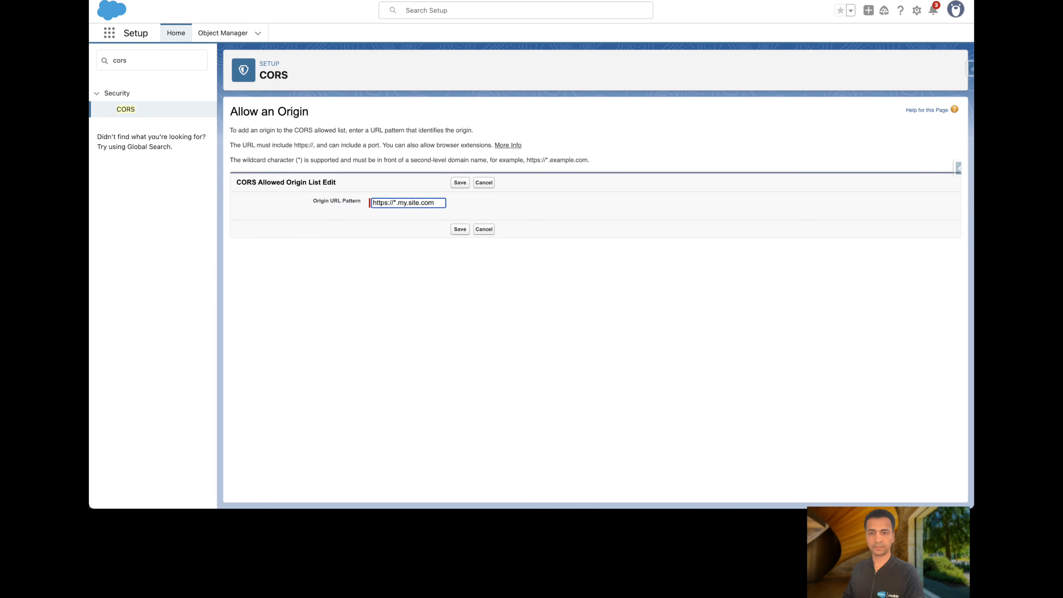
click(398, 202)
key(BackSpace)
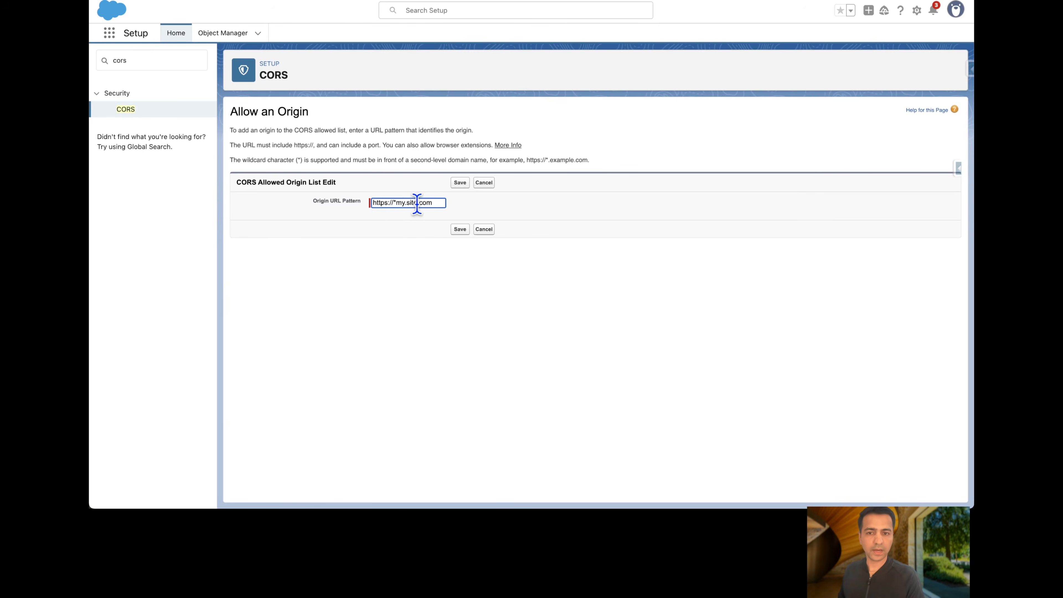
click(457, 229)
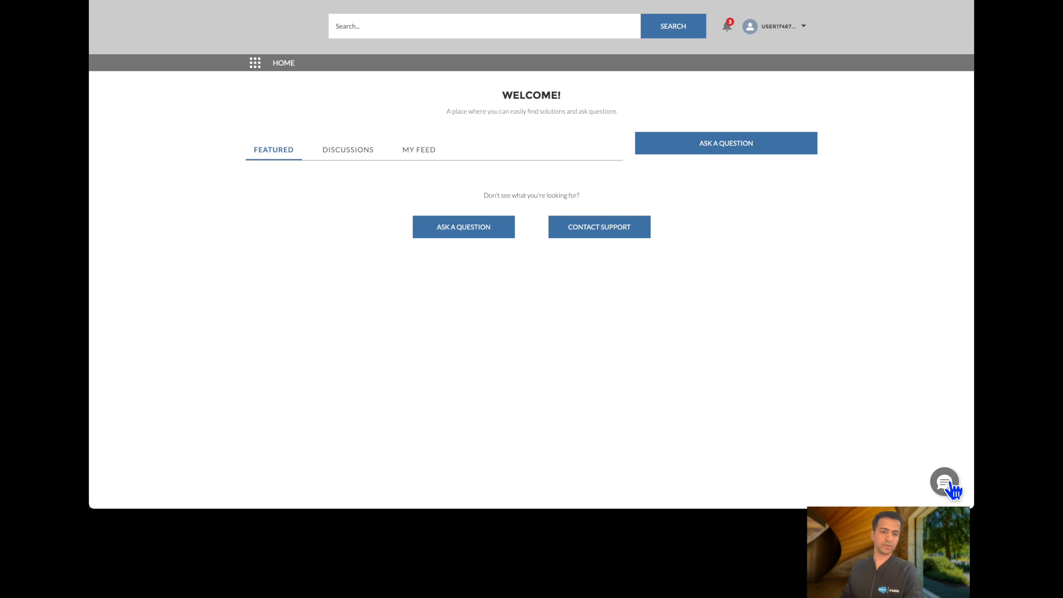
Start a chat on the live Agent site and view the Agentforce Service Agent's system messages in Setup
click(954, 485)
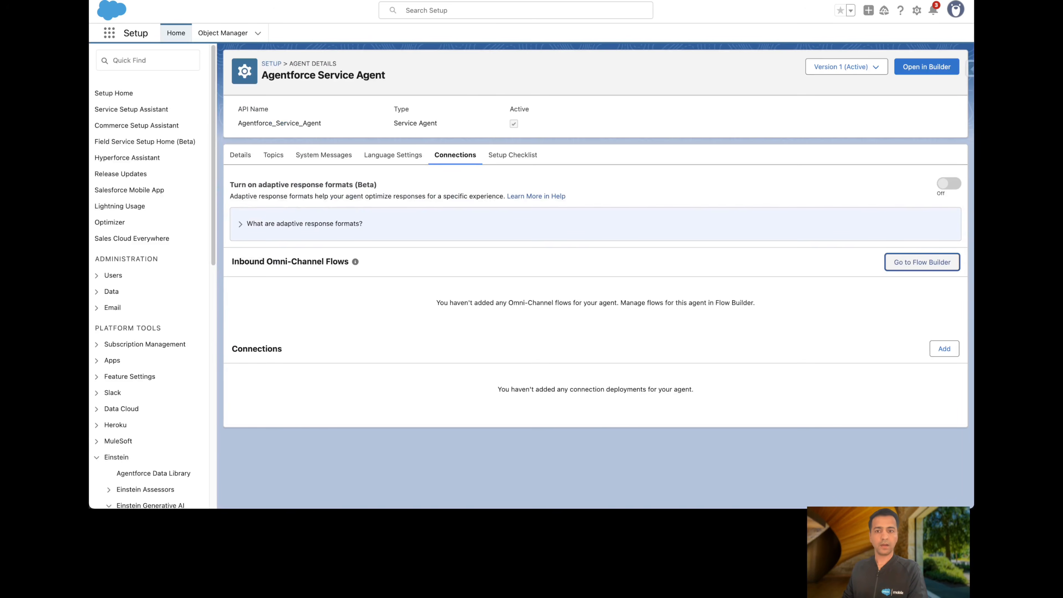
click(309, 159)
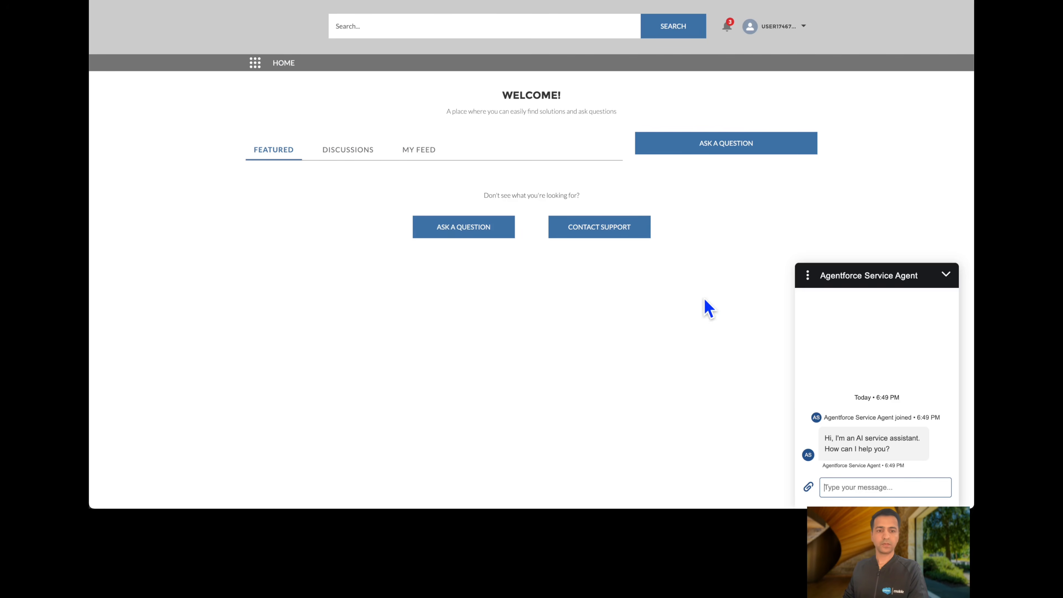
Write the question "What is the quantity of Book 'Secret'" in the site's chat
click(869, 486)
text(What is the quan)
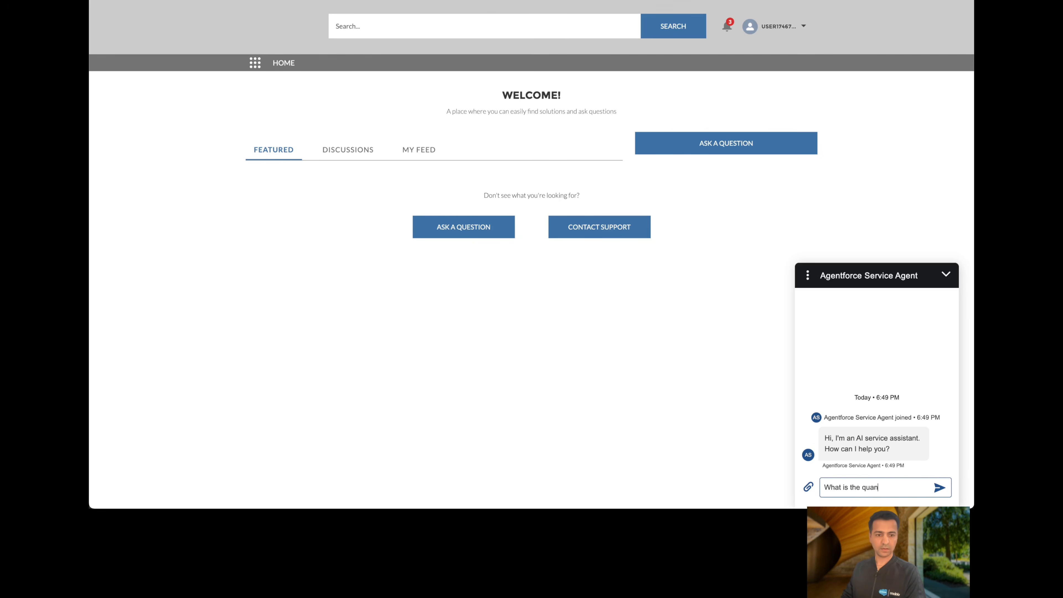
text(tity of)
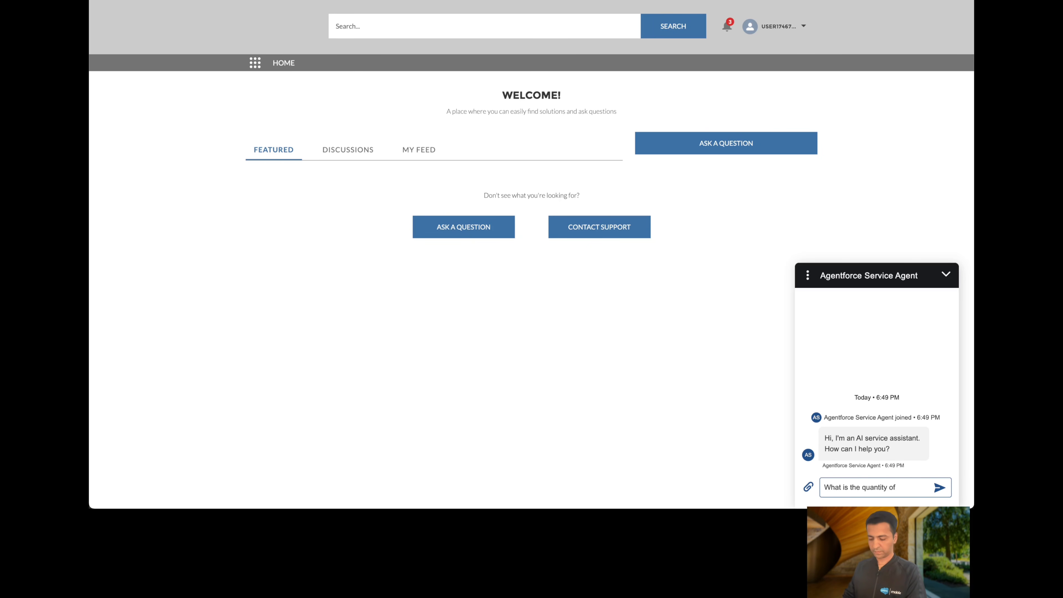
text( Book 1)
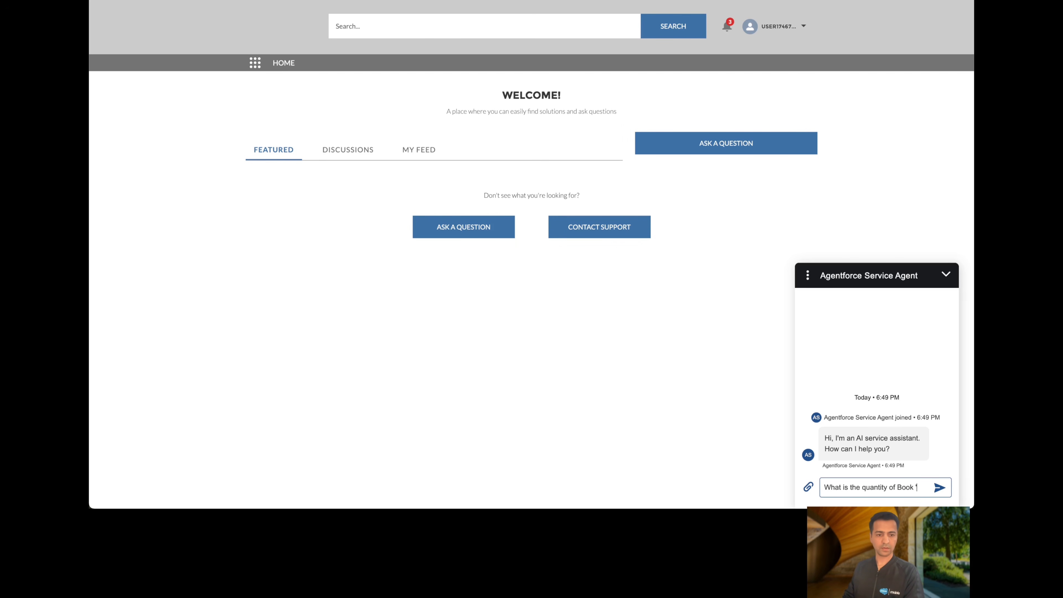
text(Secret')
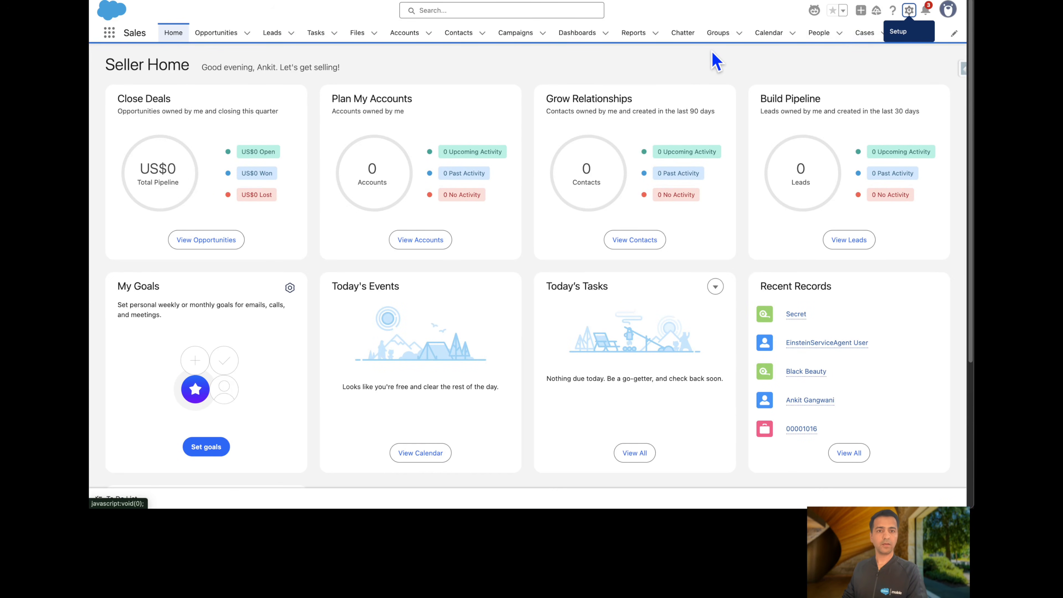
View the Secret record under Books in the Sales app and send the question about it in the site's chat
click(909, 33)
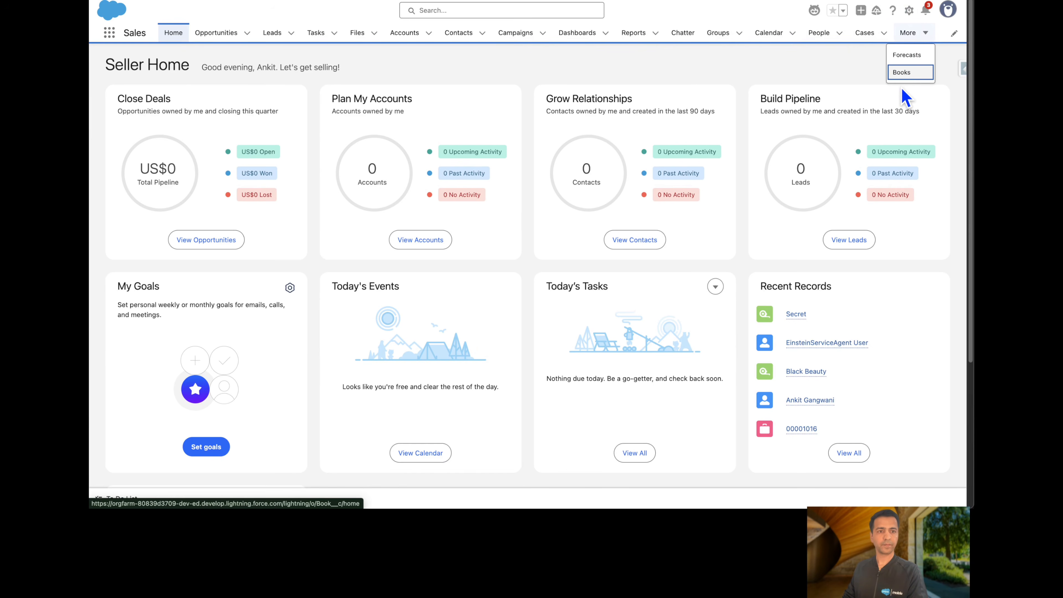
click(902, 73)
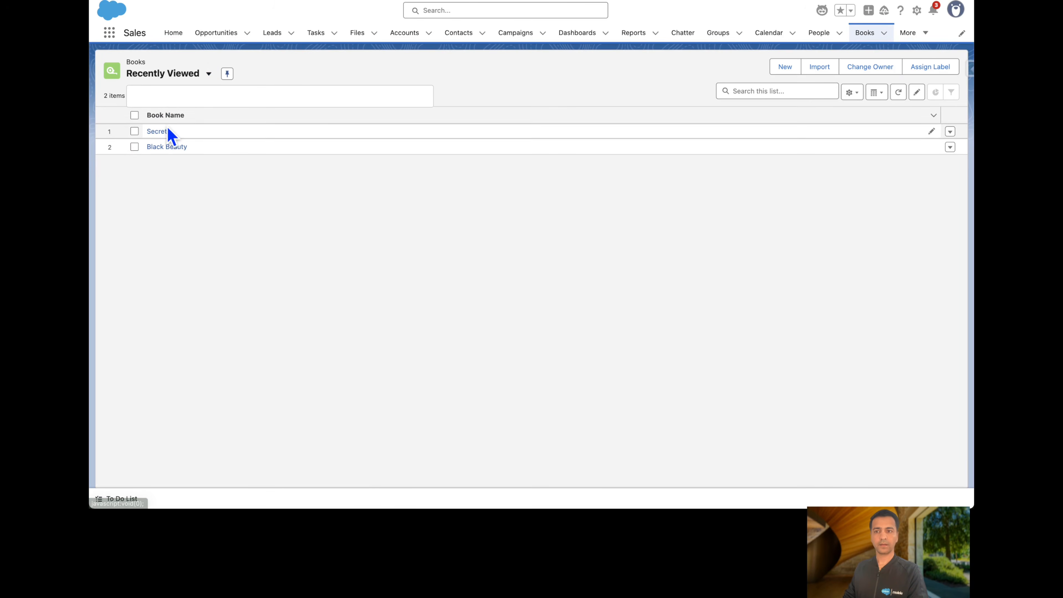
click(166, 130)
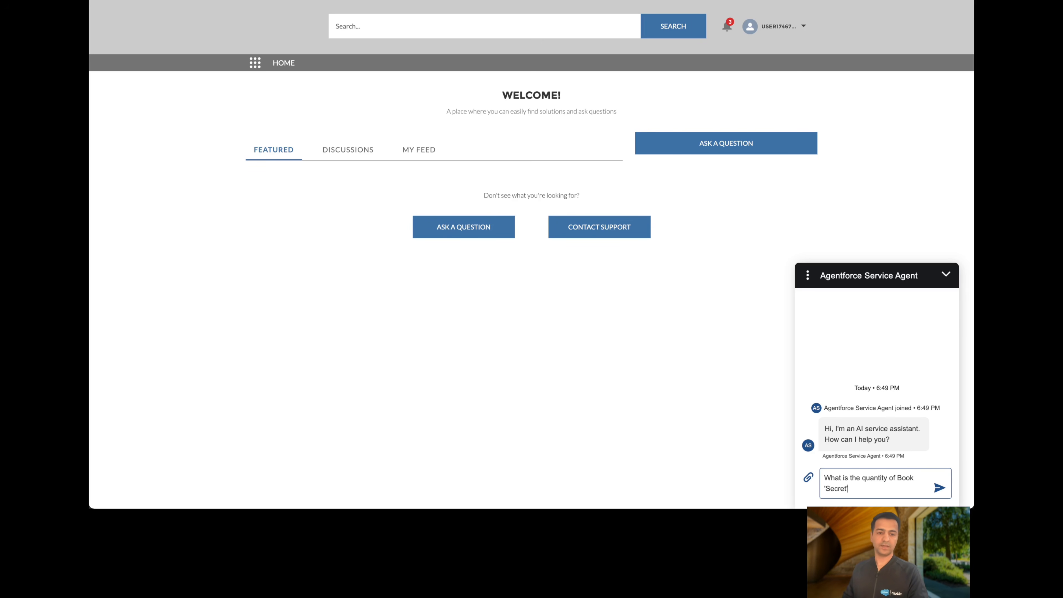
key(Return)
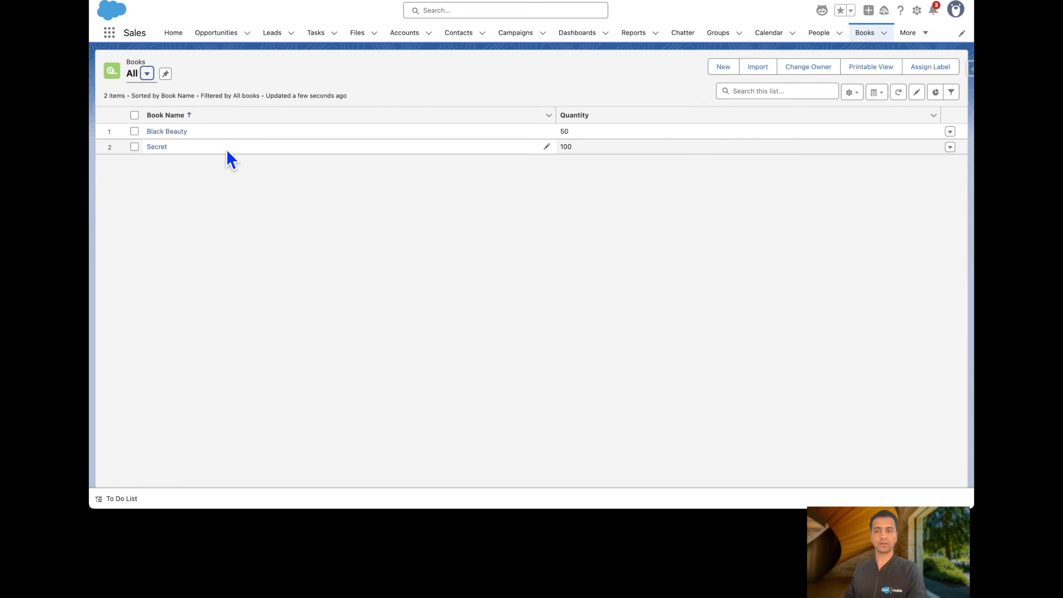
Select the name Black Beauty in the All books list and ask the chat "What is the quantity of the book 'Black Beauty'"
drag(186, 131, 147, 137)
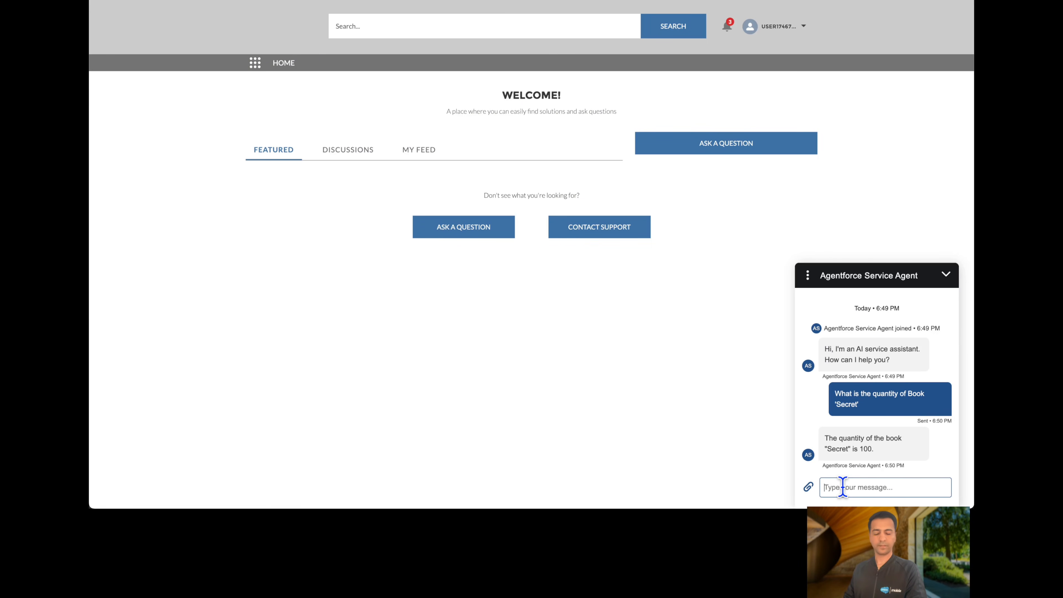
text(What is the )
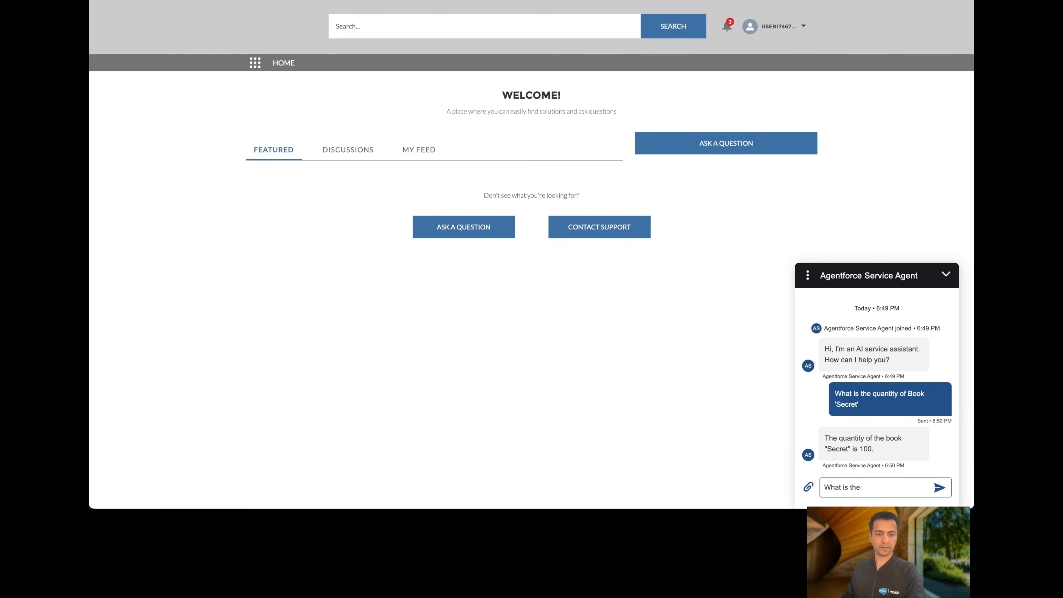
text(quantity of the b)
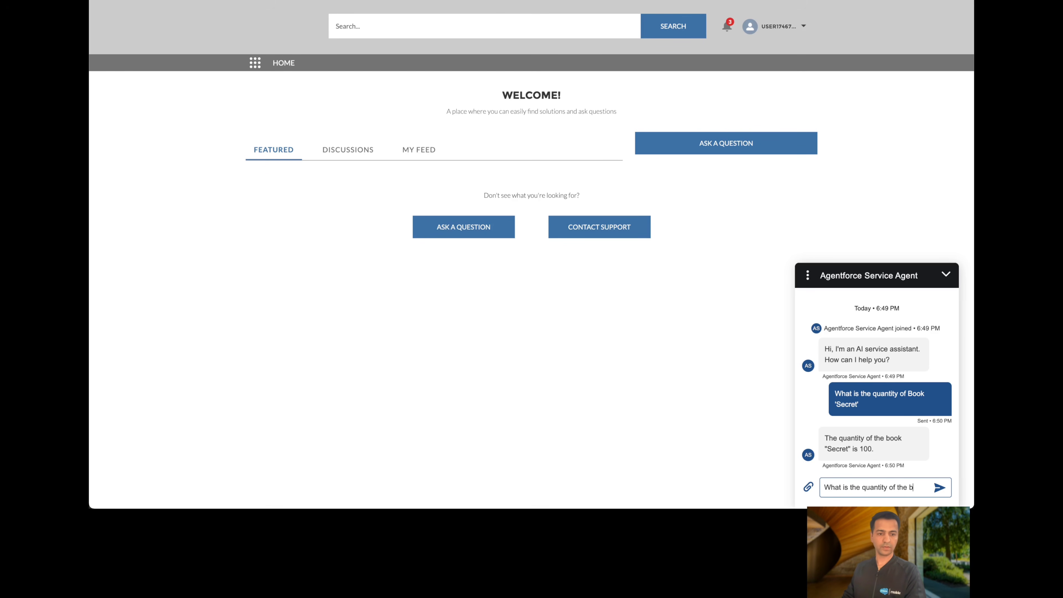
text(ook 'Black Beauty')
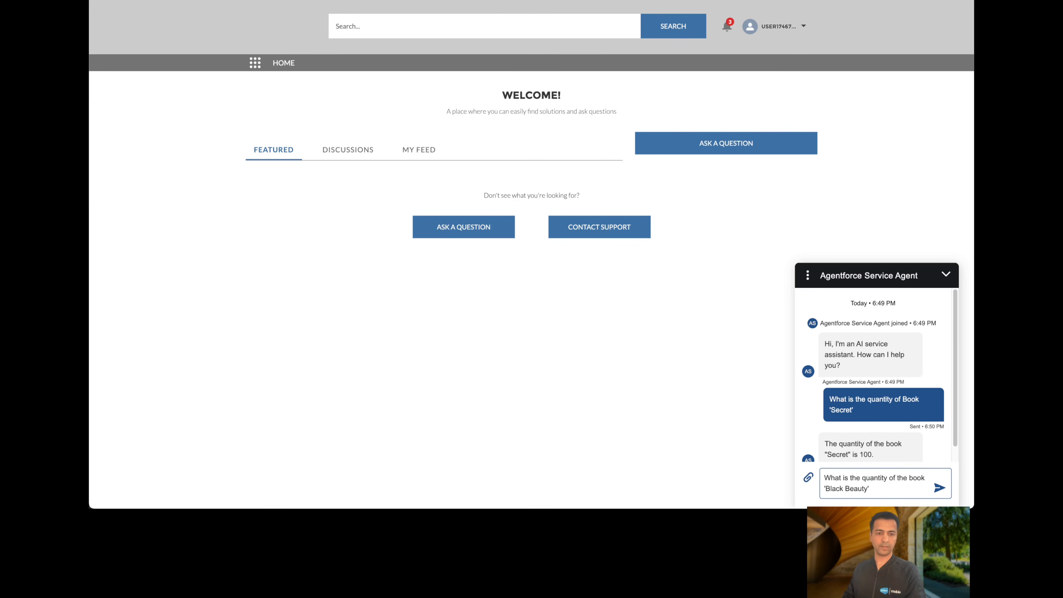
key(Return)
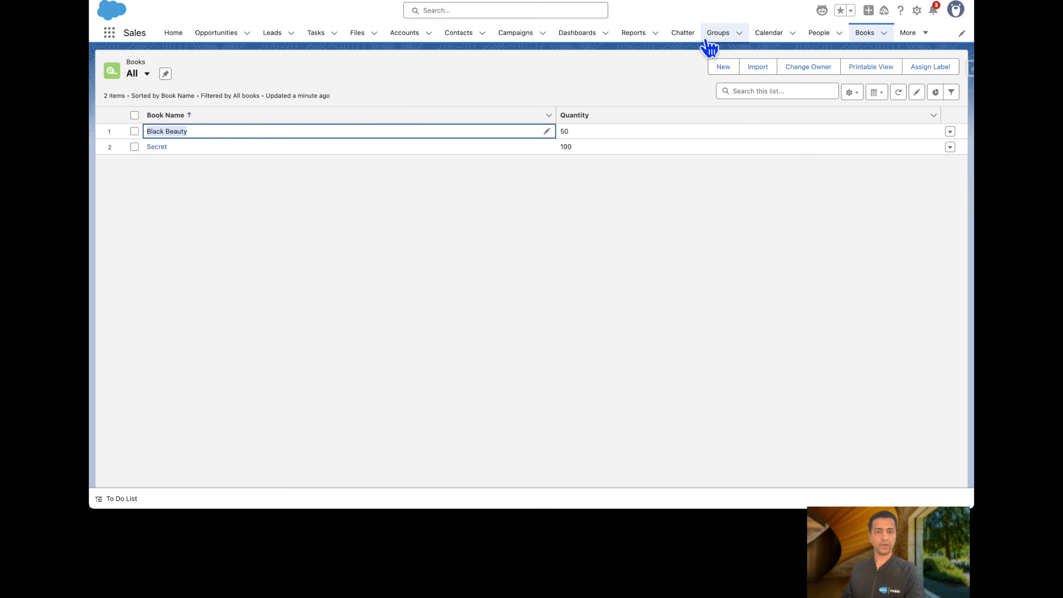
Open Cases in the Sales app, then ask the chat "What is the status of case 00001016" and read the reply
click(908, 33)
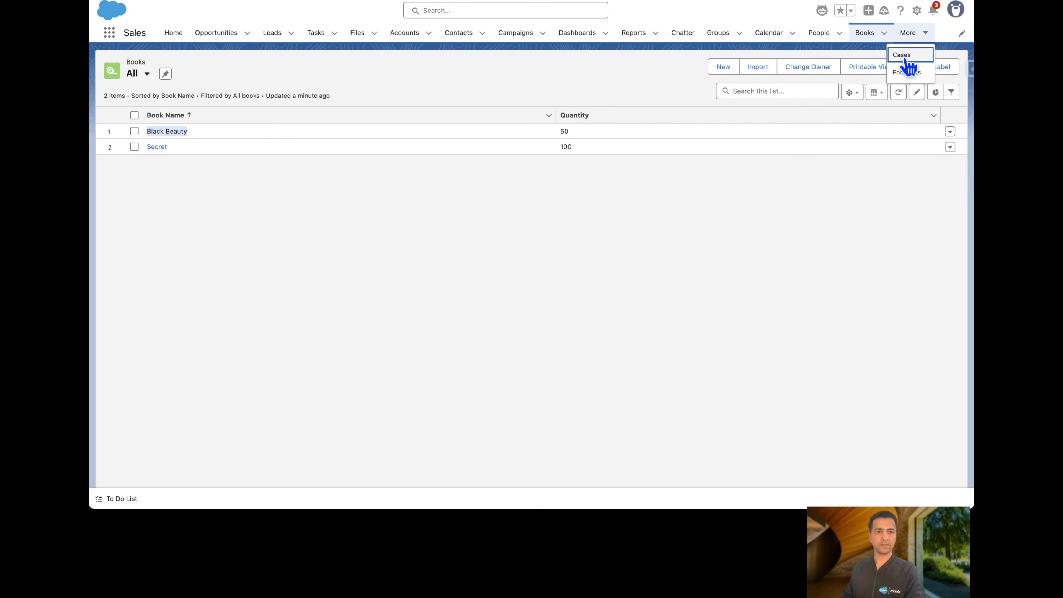
click(904, 56)
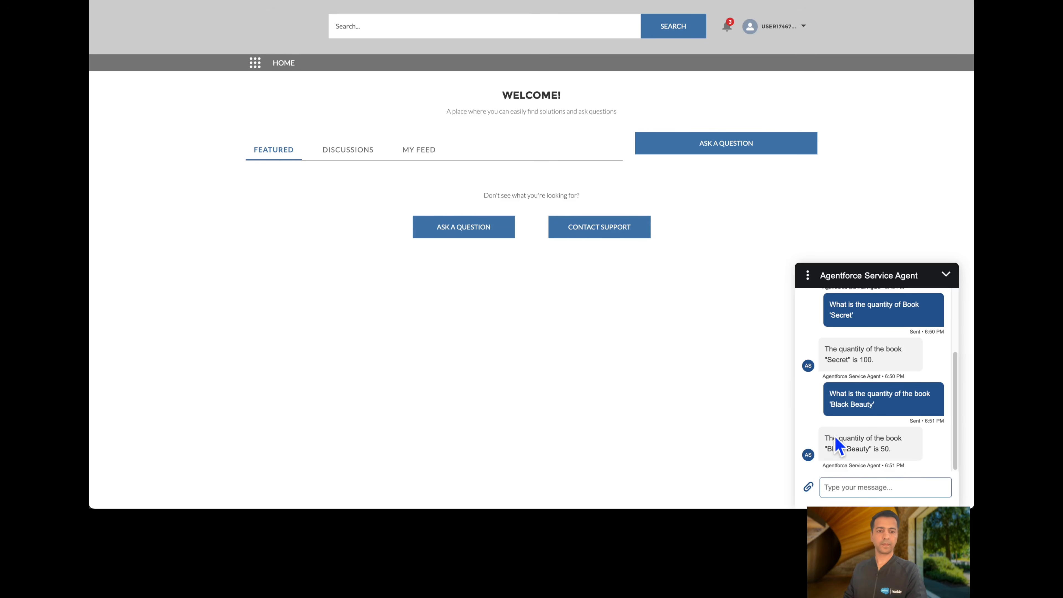
text(What is the statu)
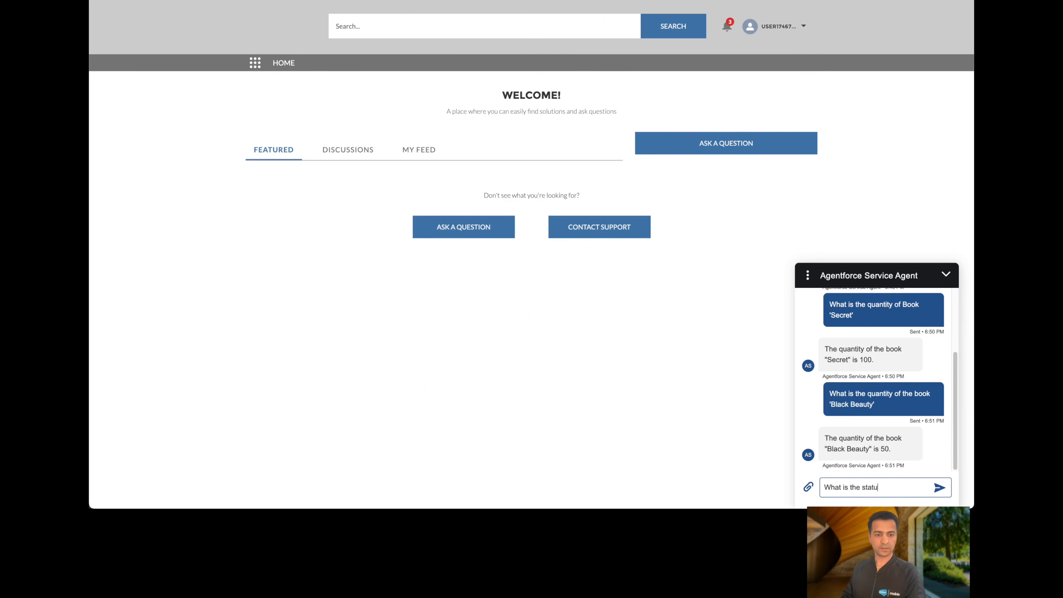
text(s of case 00001016)
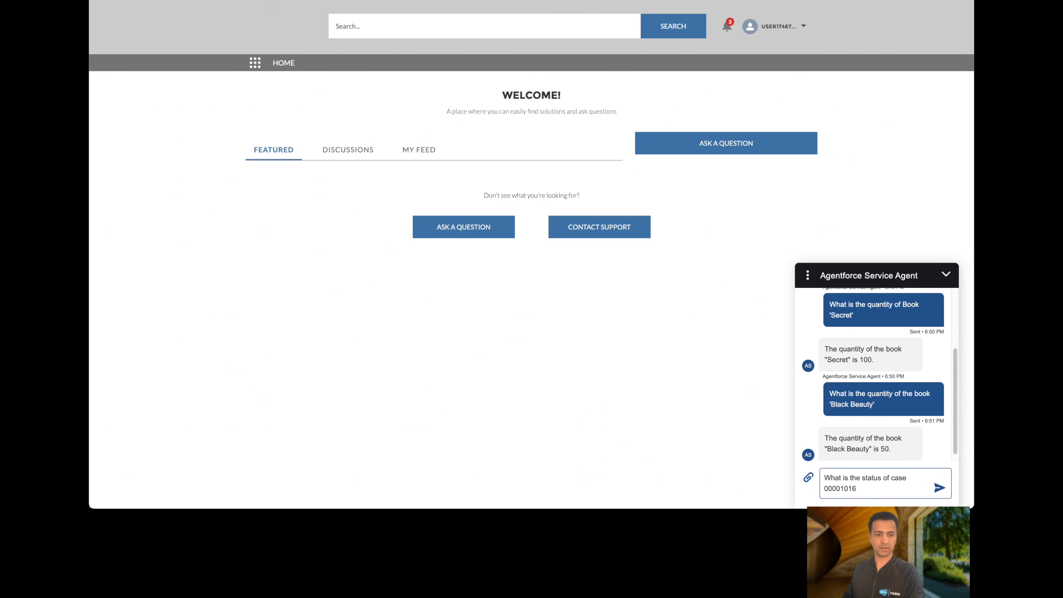
key(Return)
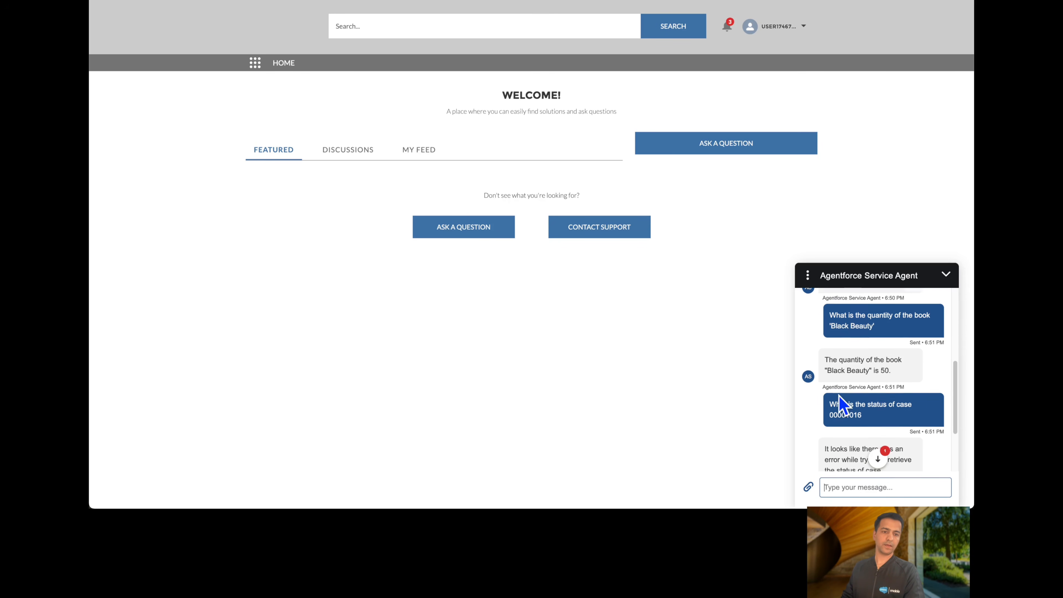
scroll(841, 404, down, 3)
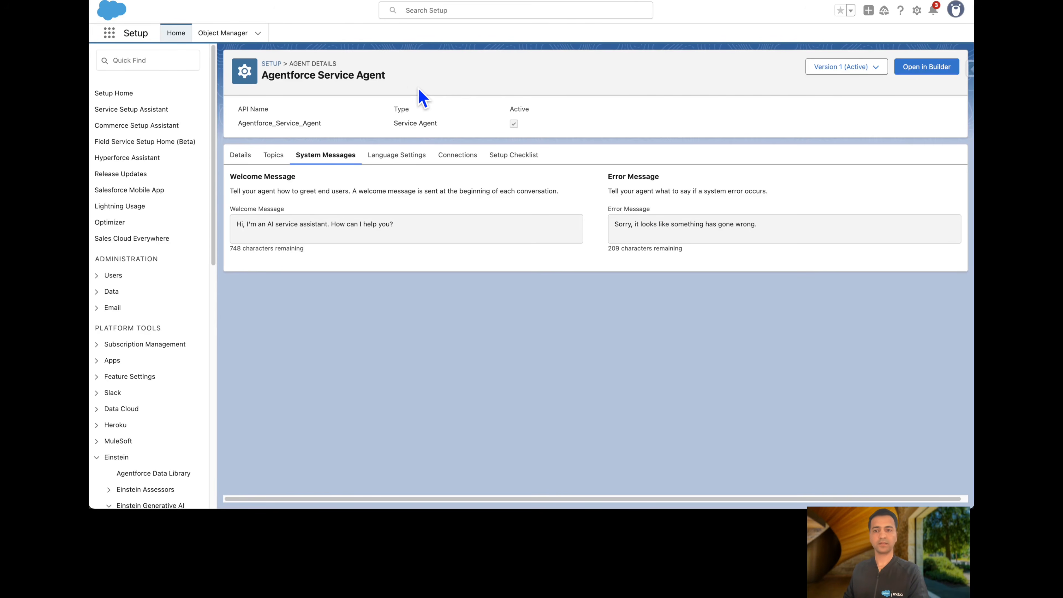
Search Setup for eins, open the EinsteinServiceAgent User record, and open its assigned Custom Agent PS permission set
click(428, 10)
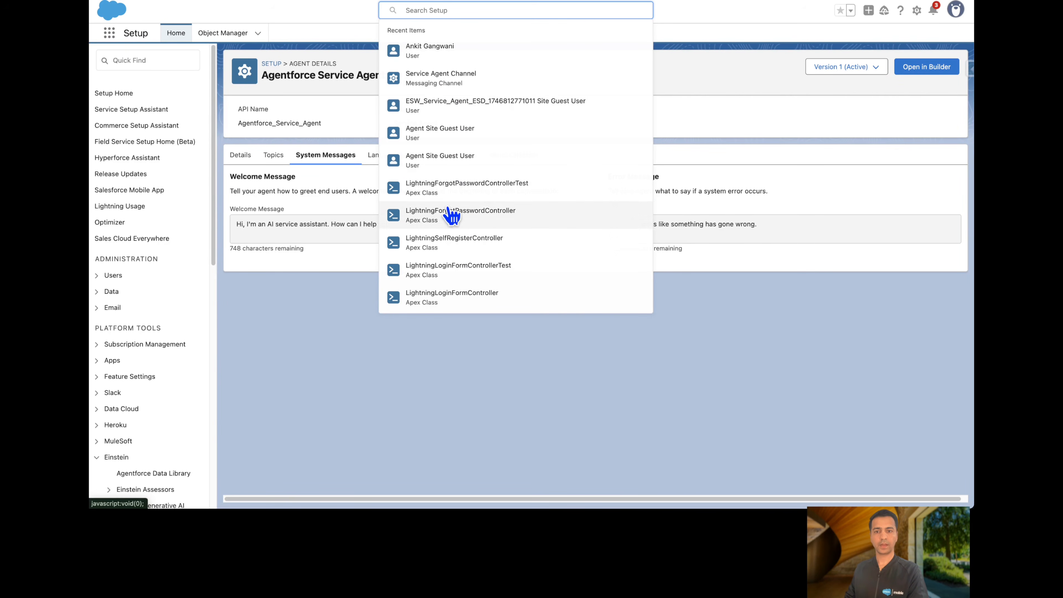
text(eins)
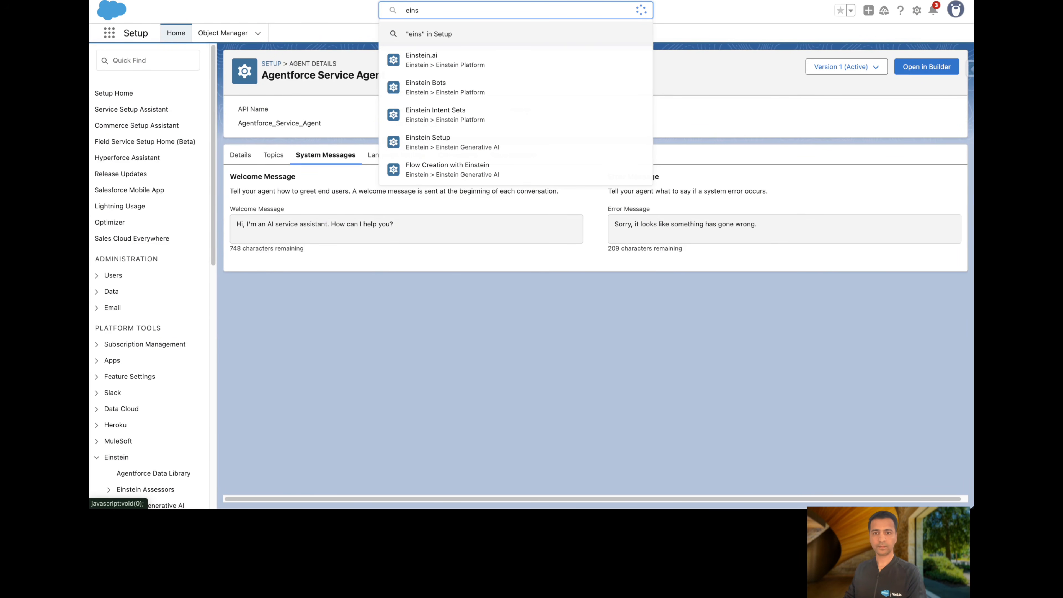
click(452, 204)
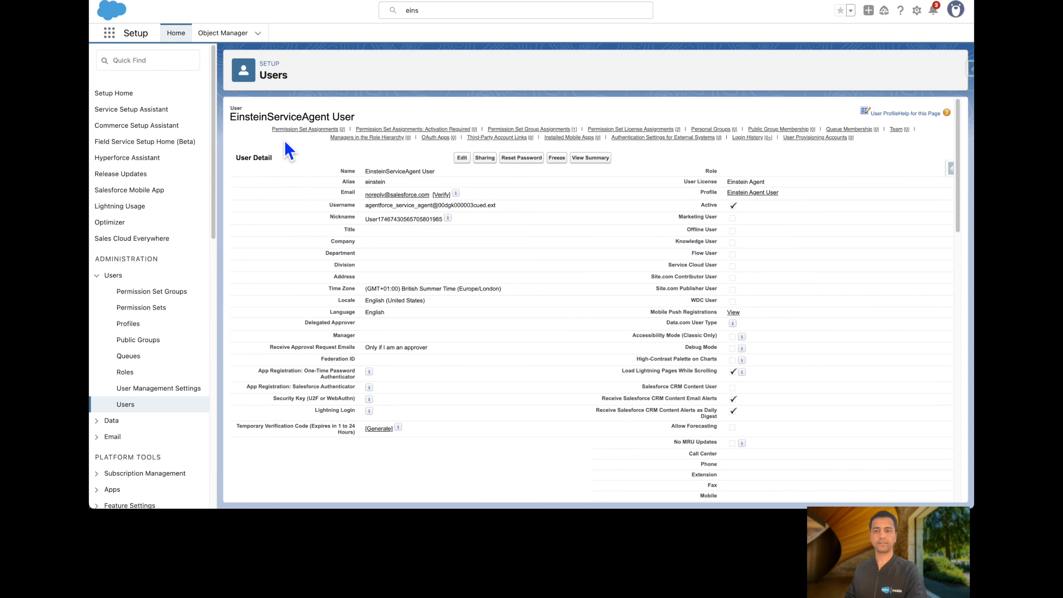
mouse_move(287, 131)
click(287, 194)
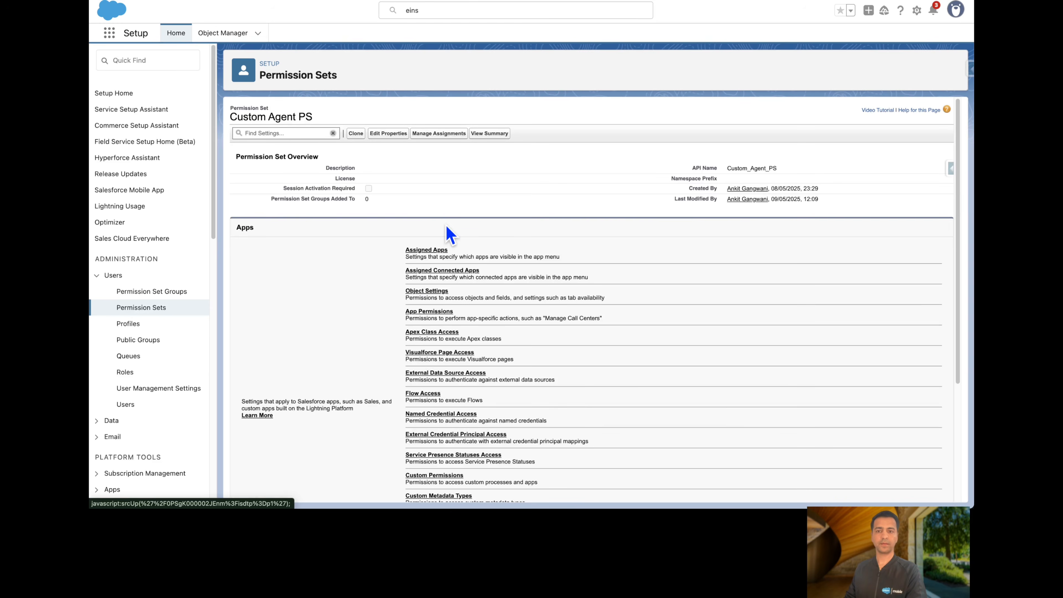
Find cases in the Custom Agent PS permission set's object settings and open the Cases object
click(438, 293)
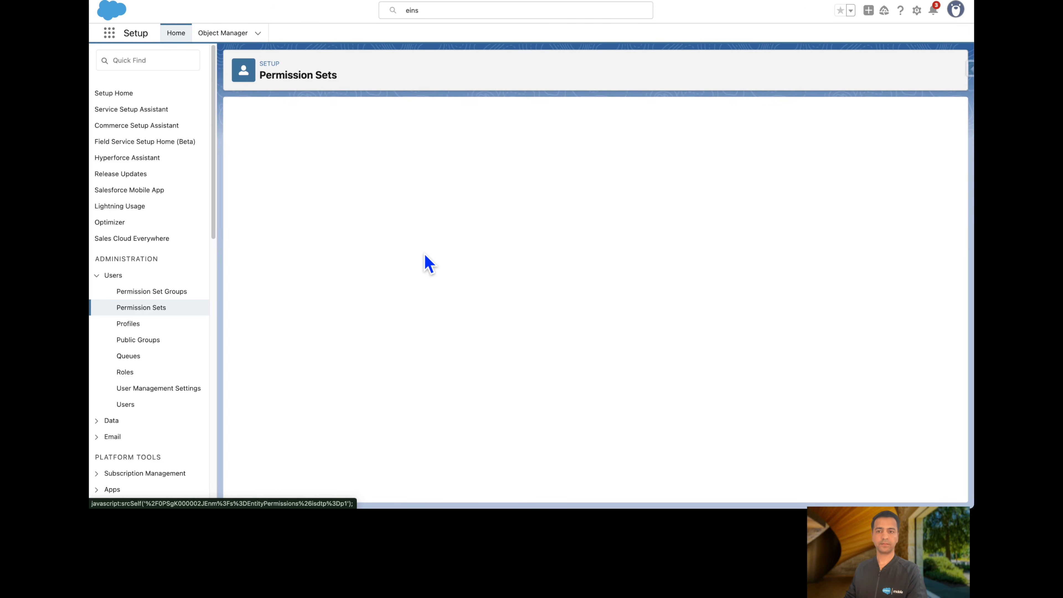
key(super+f)
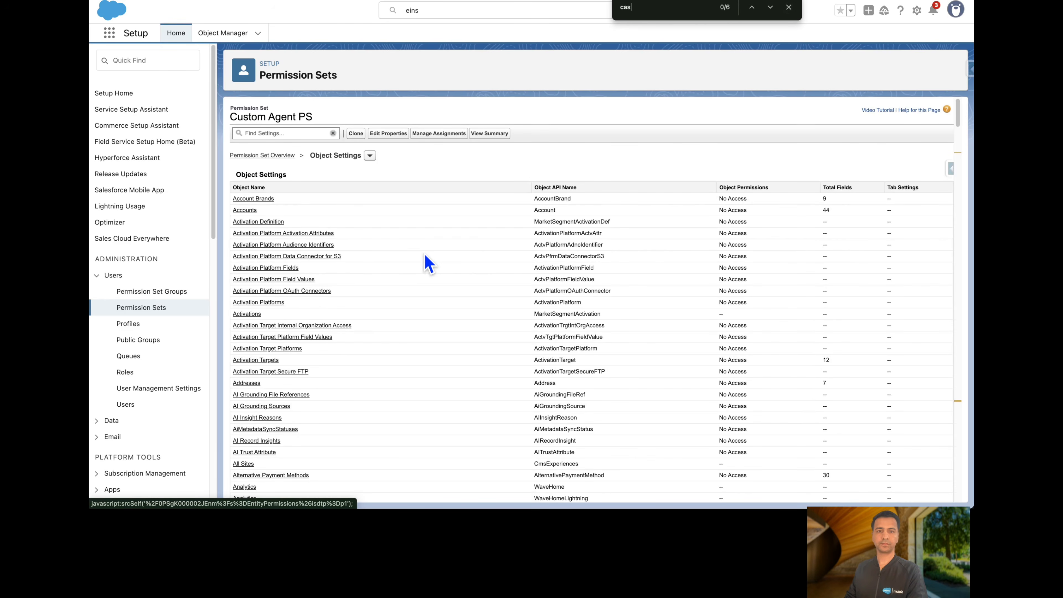
text(cases)
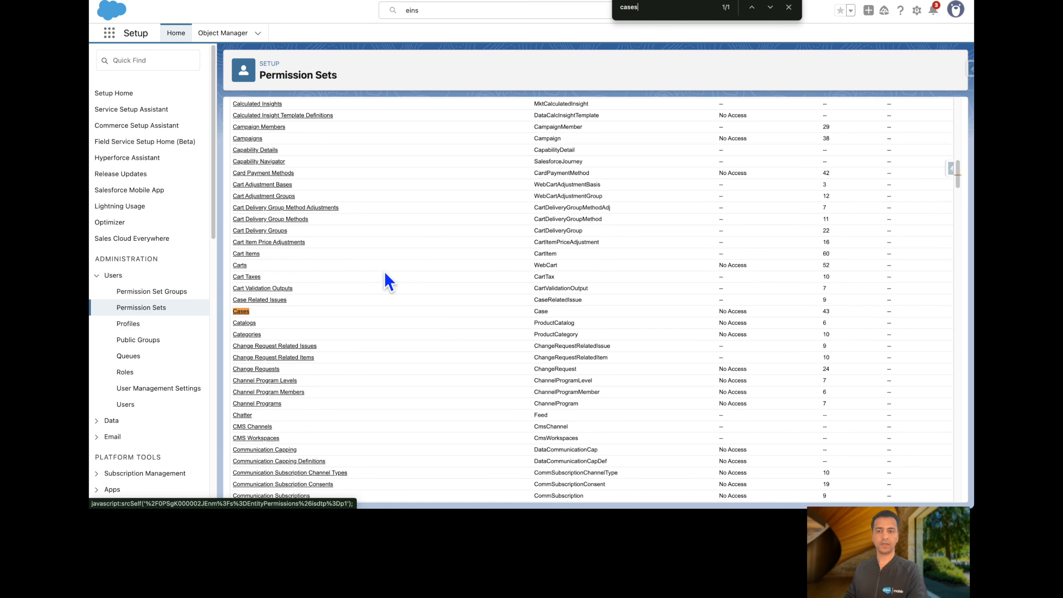
click(241, 312)
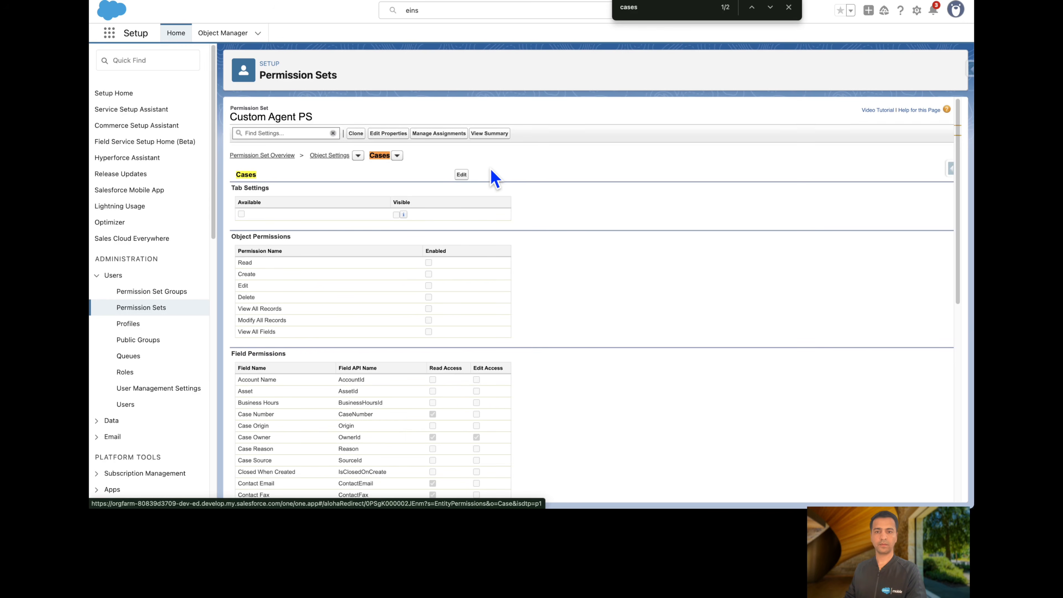
Enable Read, Create and Edit permissions on Cases, grant edit access to all its available fields, and save
click(469, 177)
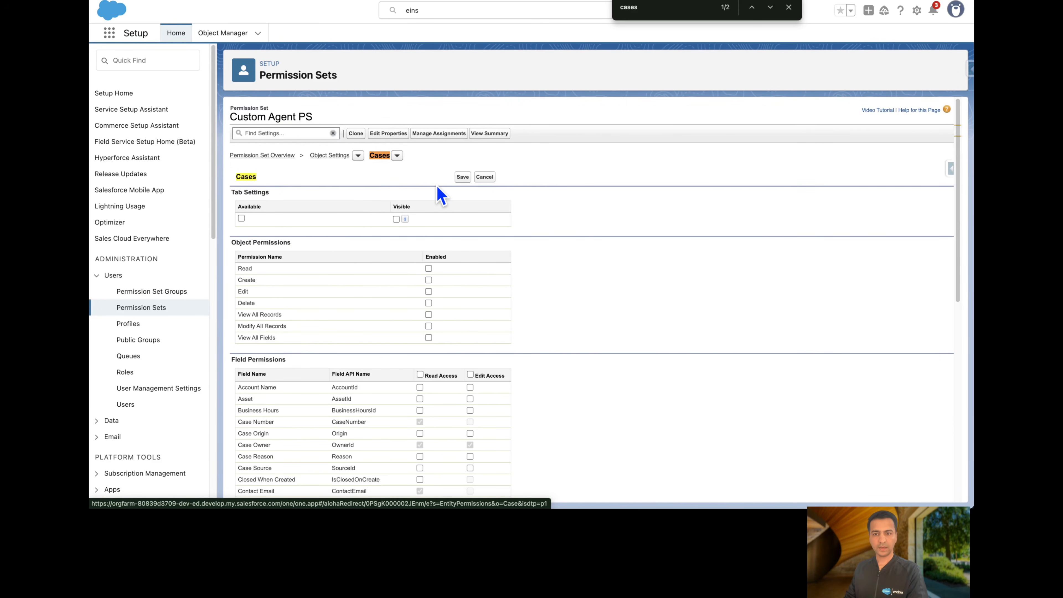
click(428, 268)
click(428, 280)
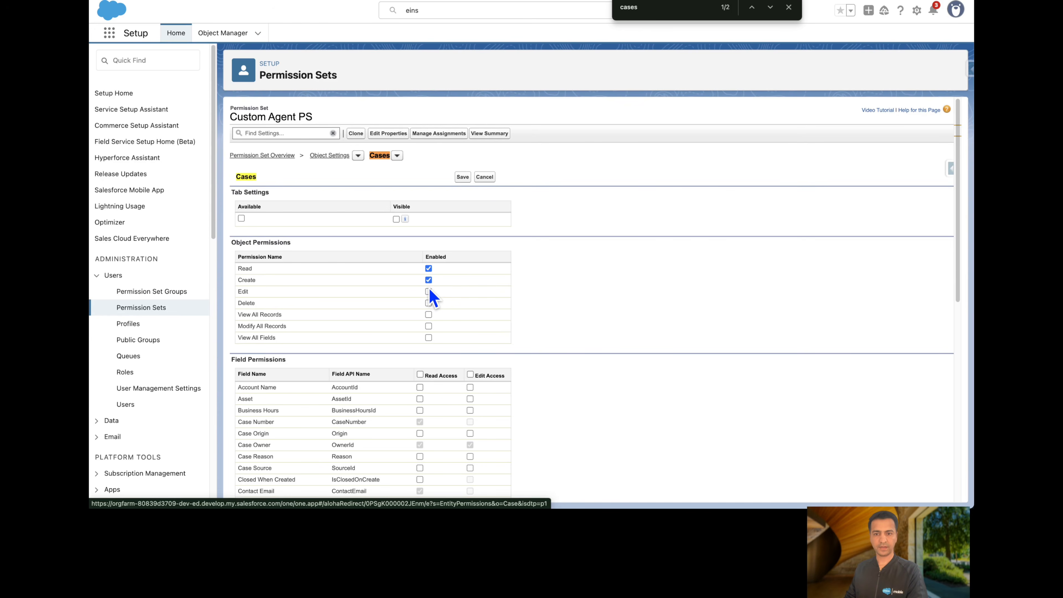
click(470, 375)
scroll(524, 400, down, 7)
scroll(526, 400, up, 7)
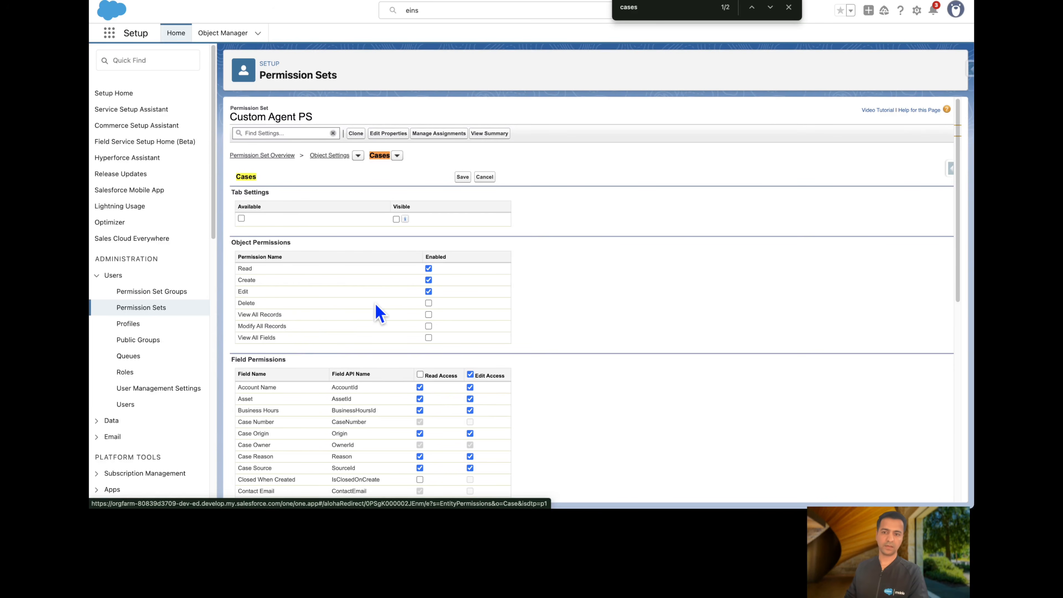
click(462, 177)
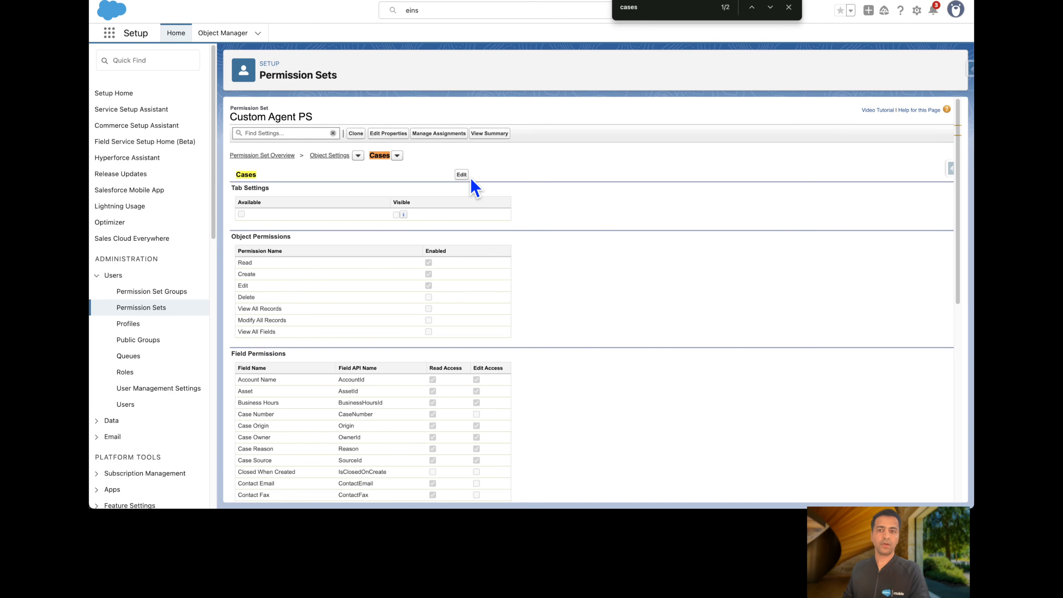
Search Setup for sharing settings, check the Case object's access levels in the organization-wide sharing defaults editor, and leave without saving
click(179, 60)
text(sharing sett)
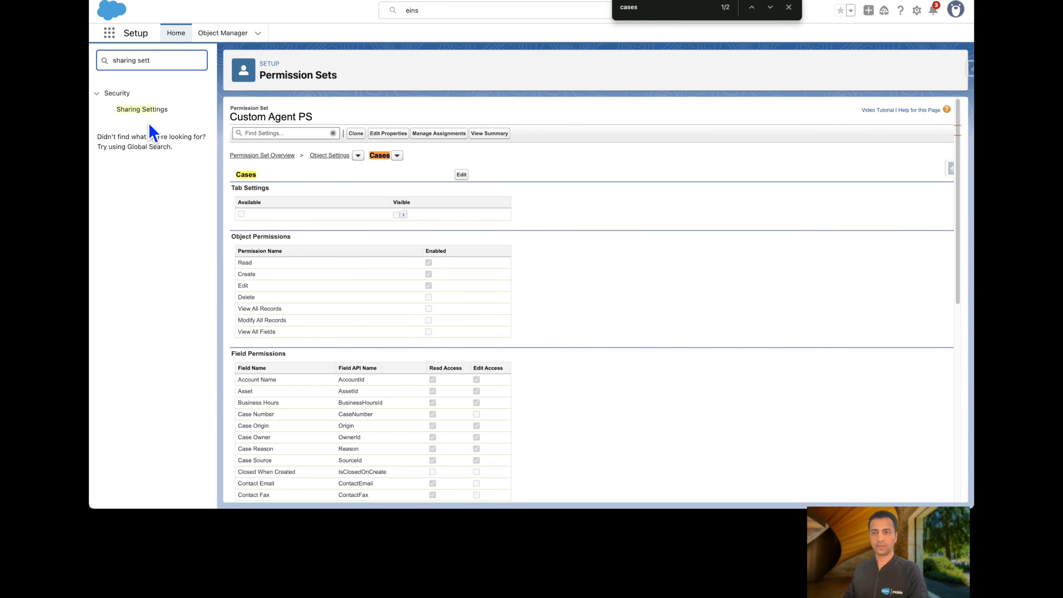
click(149, 133)
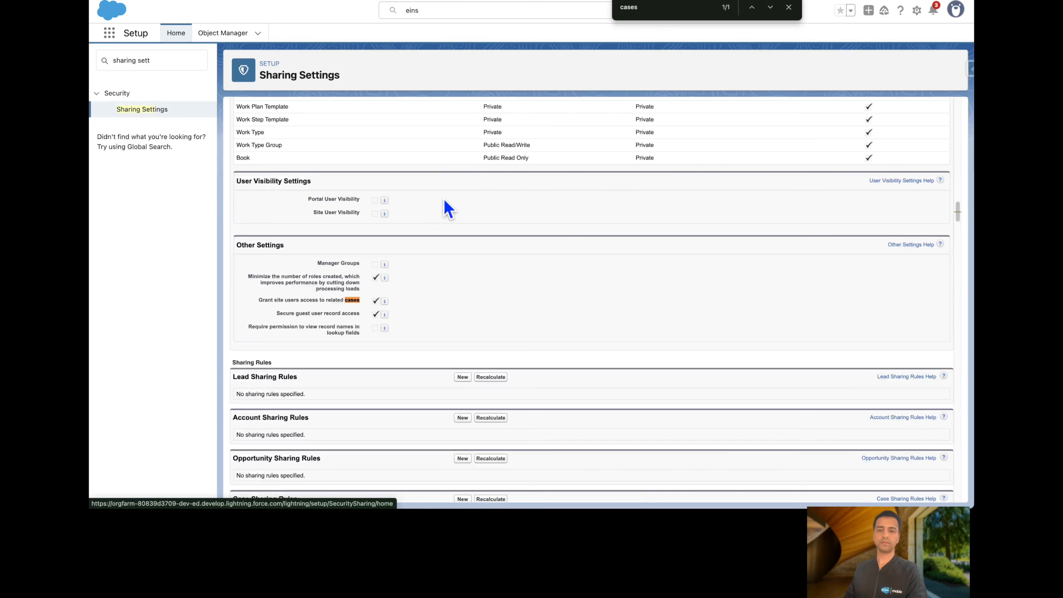
scroll(462, 204, up, 20)
click(459, 212)
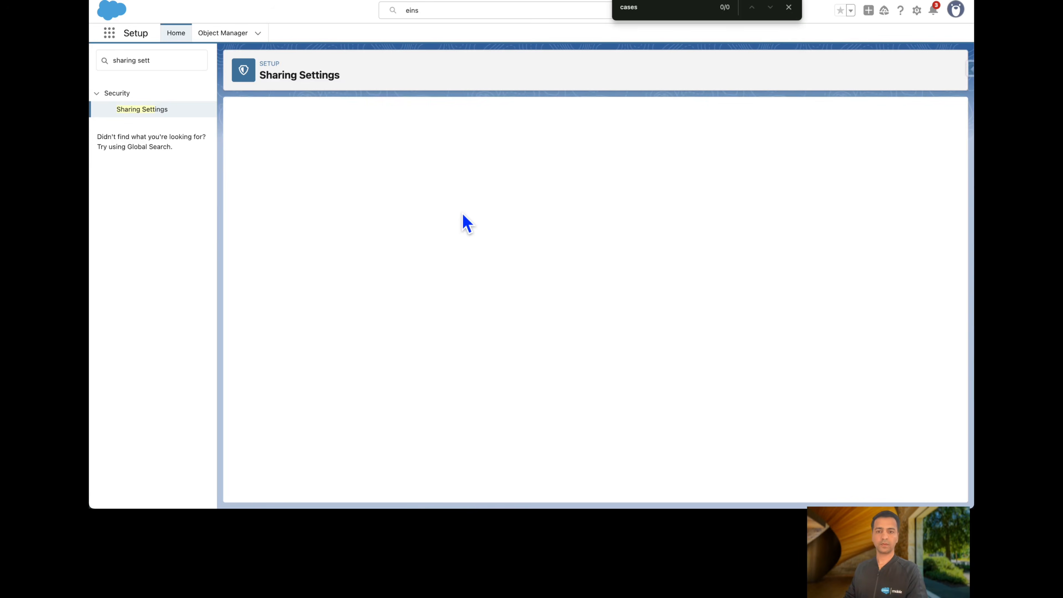
key(BackSpace)
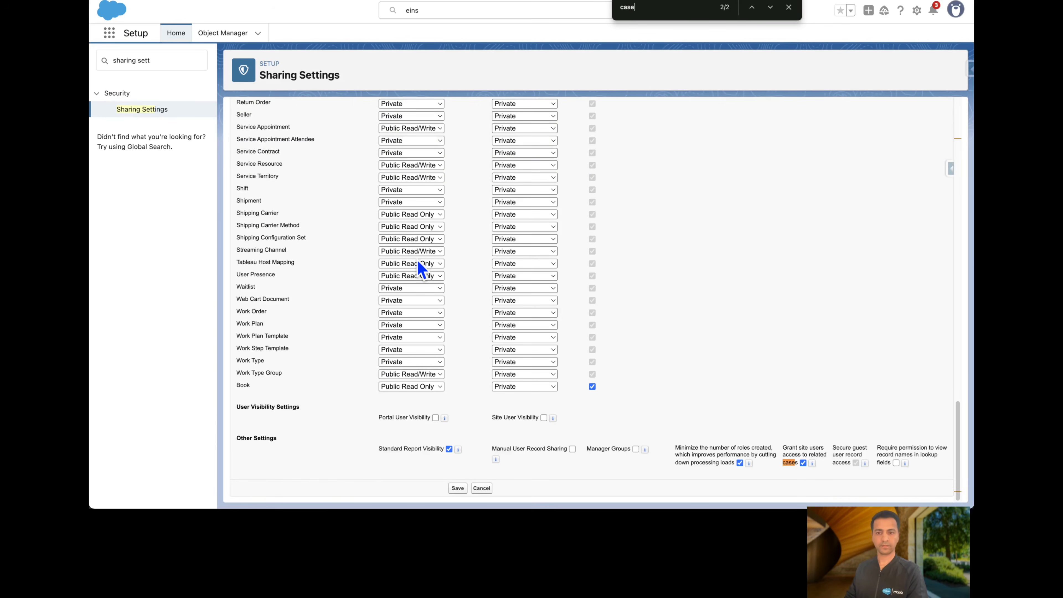
key(Return)
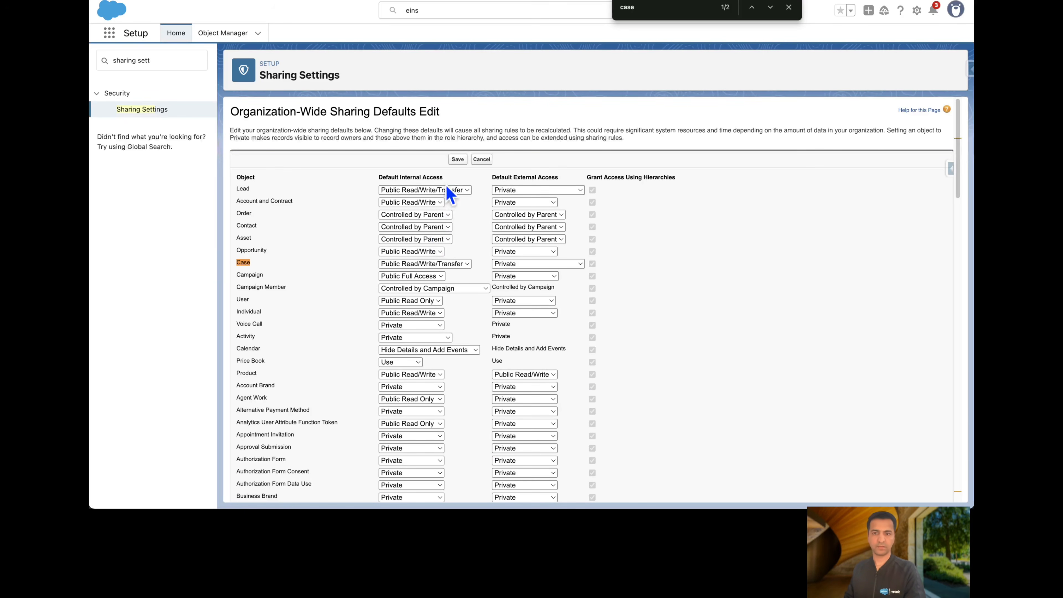
click(482, 159)
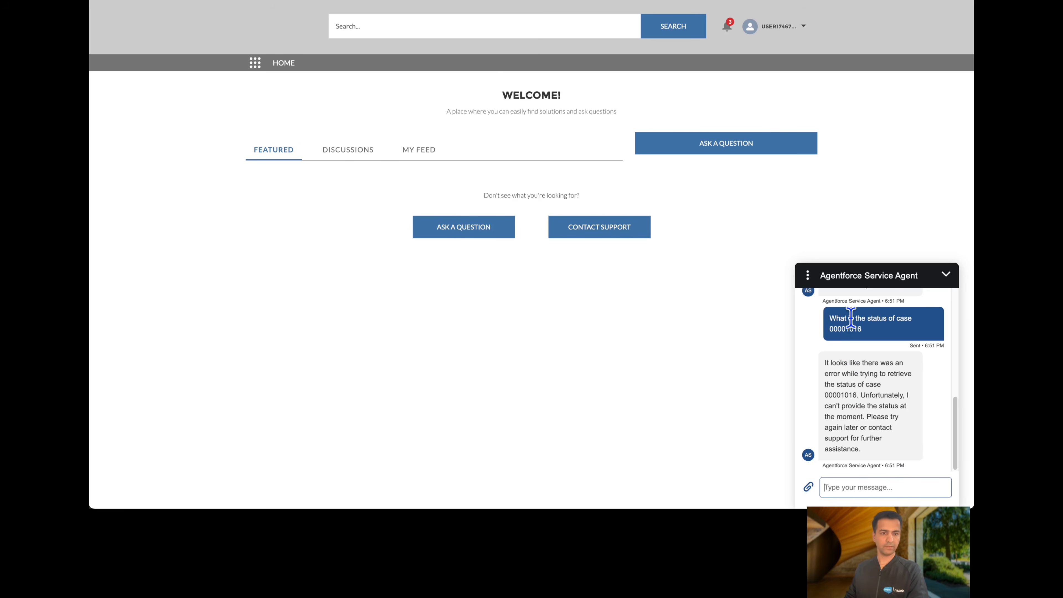
Return to the Agent site's chat, resend the earlier question "What is the status of case 00001016", and read the reply
triple_click(851, 318)
key(ctrl+c)
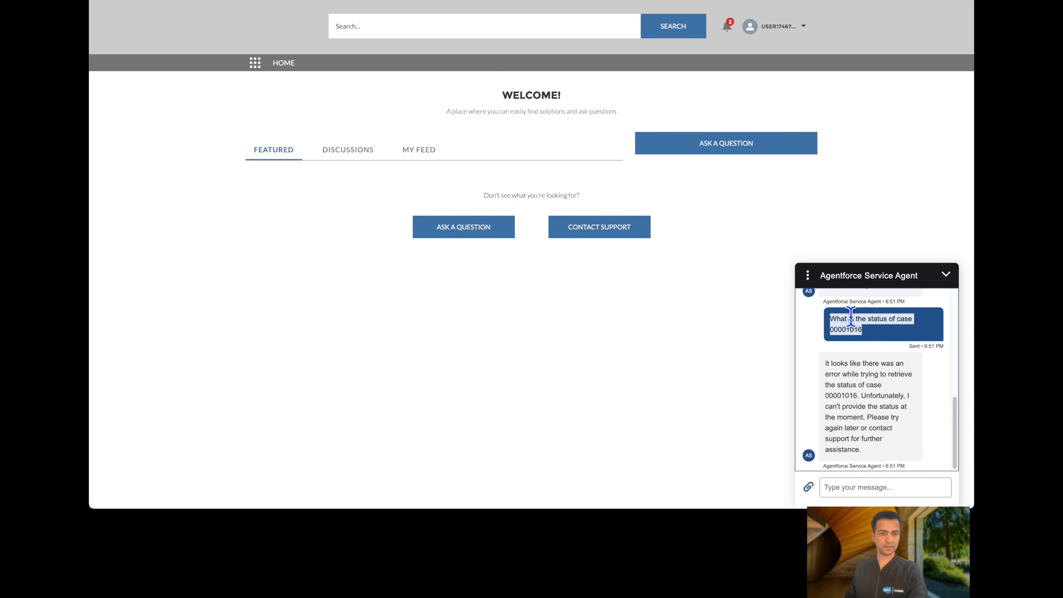
click(847, 487)
key(ctrl+v)
key(Return)
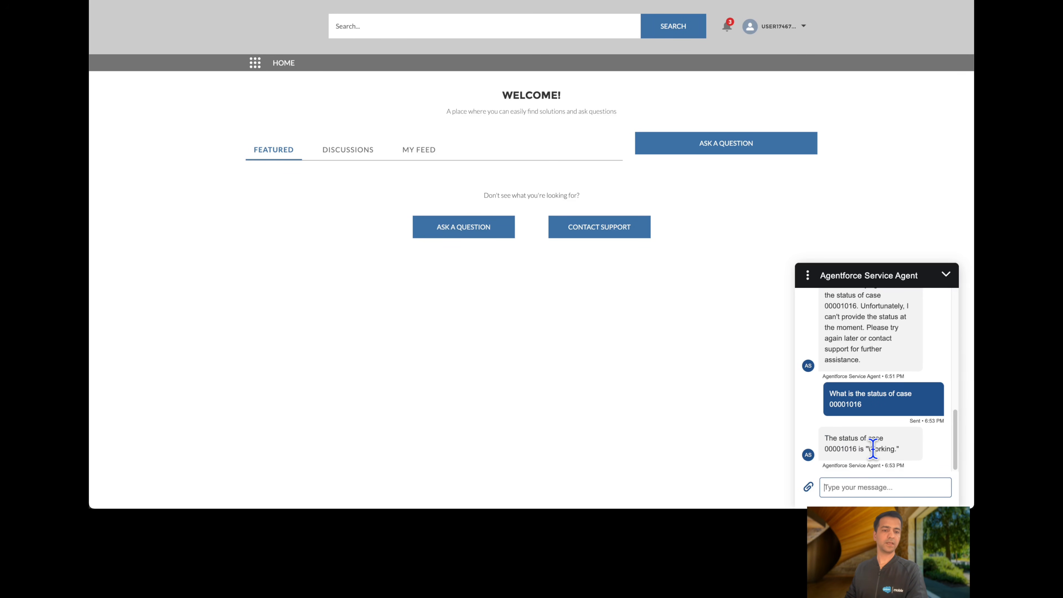
drag(898, 450, 813, 451)
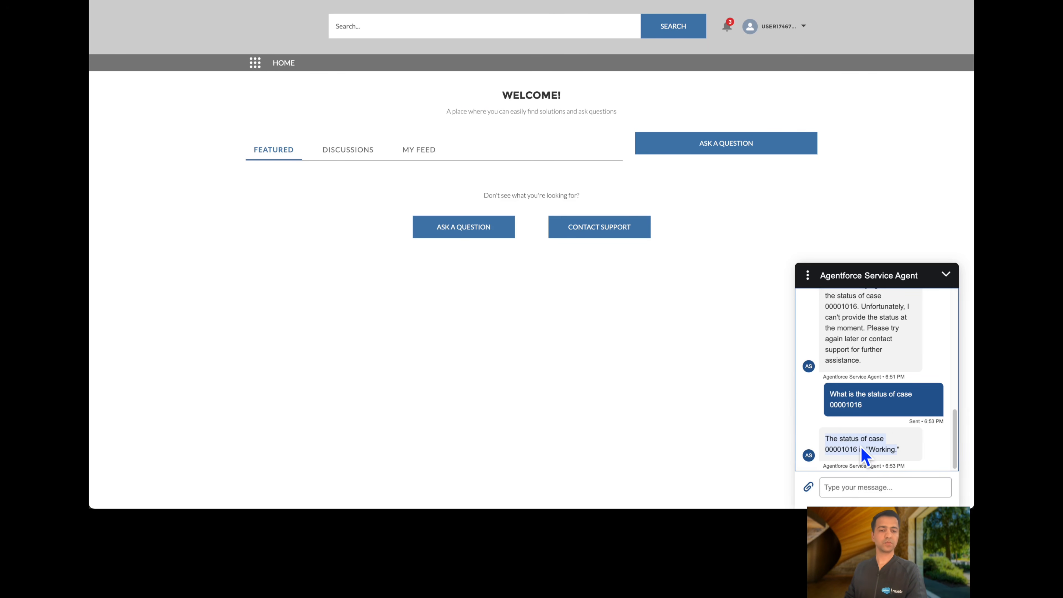
scroll(841, 331, up, 1)
scroll(866, 388, down, 2)
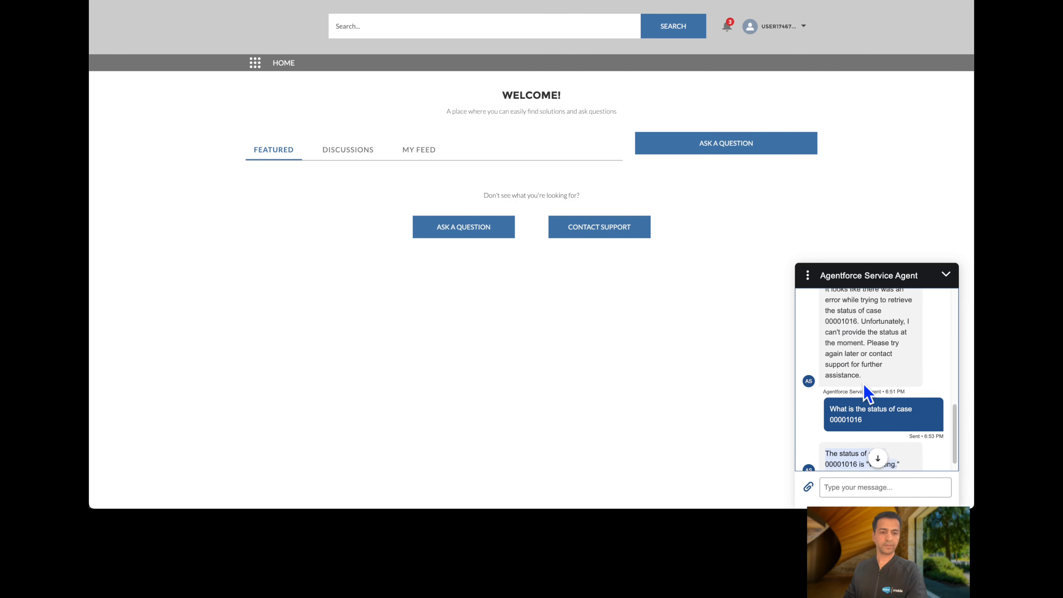